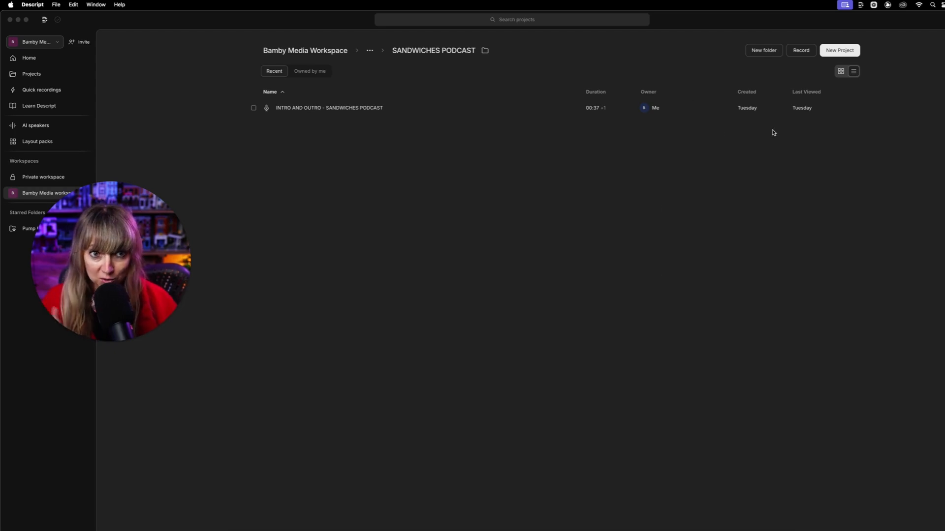
Step: Create a new audio project in the SANDWICHES PODCAST folder
click(835, 50)
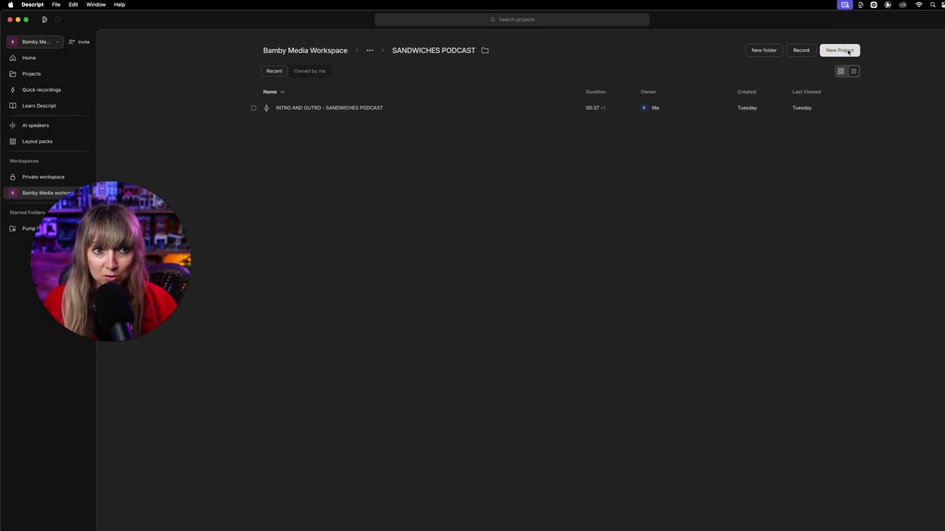
click(848, 52)
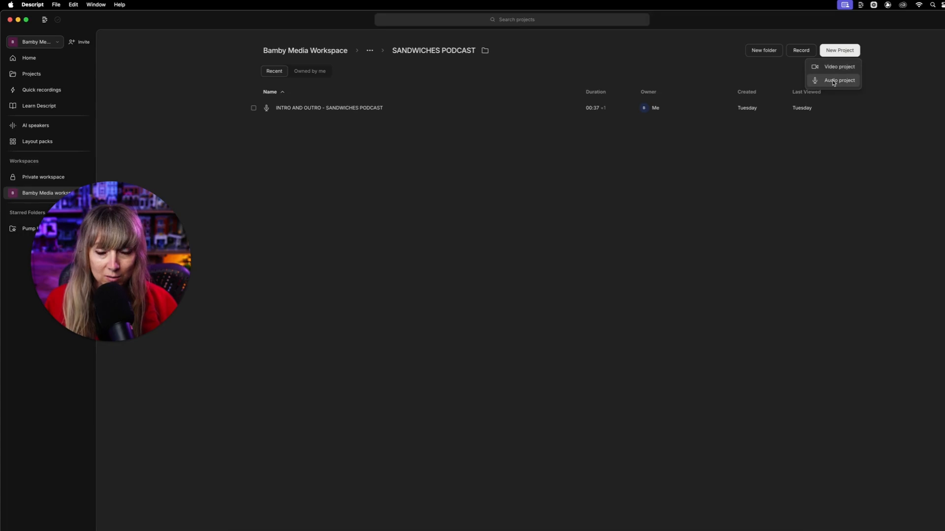
click(833, 82)
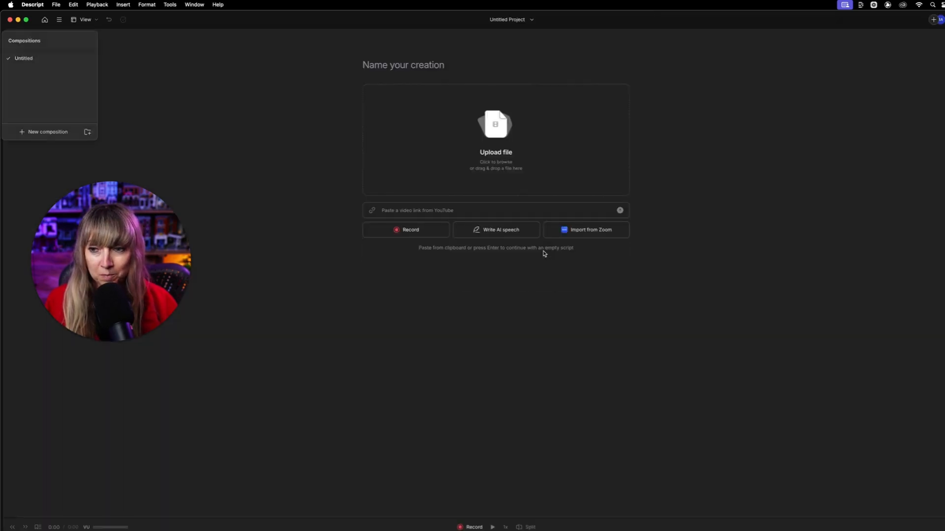
Step: Name the new project "Sponsor - Pre-Roll"
click(389, 52)
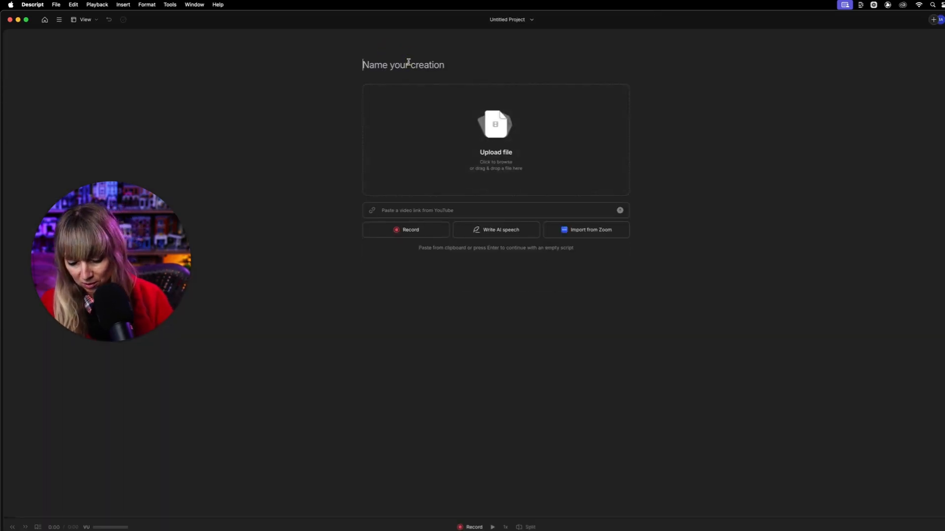
text(Spon)
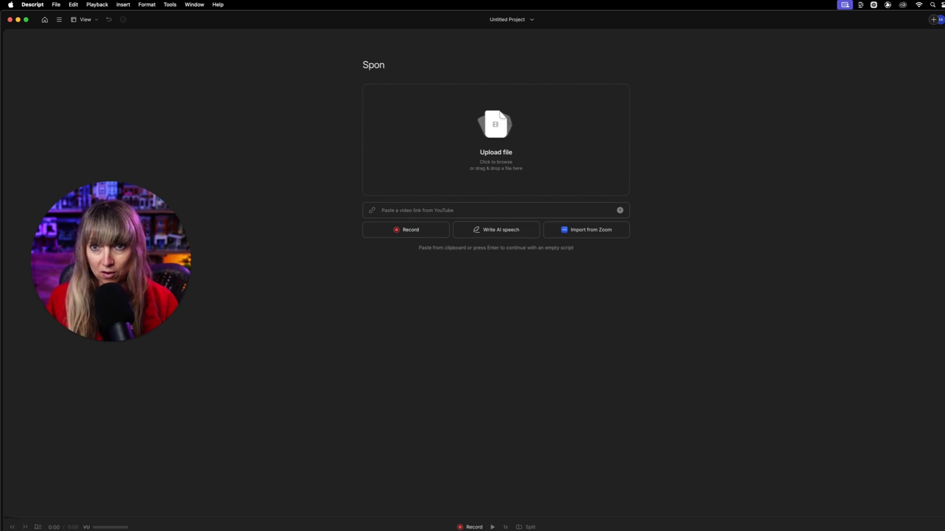
text(sor - Rd)
key(BackSpace)
key(BackSpace)
text(P)
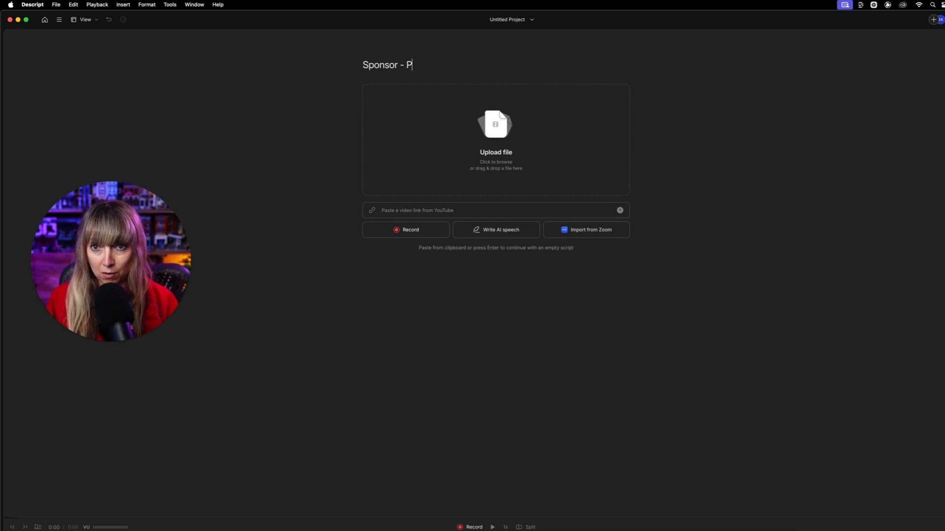
text(re-Roll)
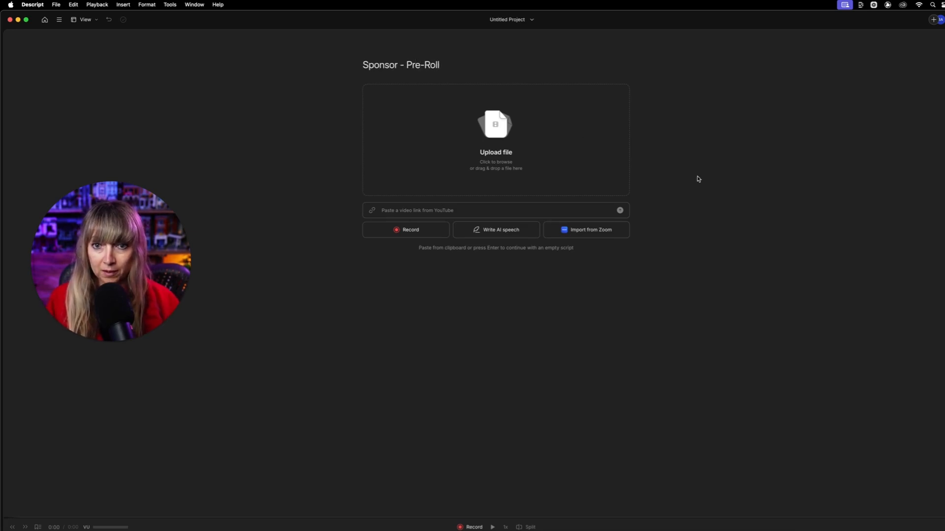
click(716, 182)
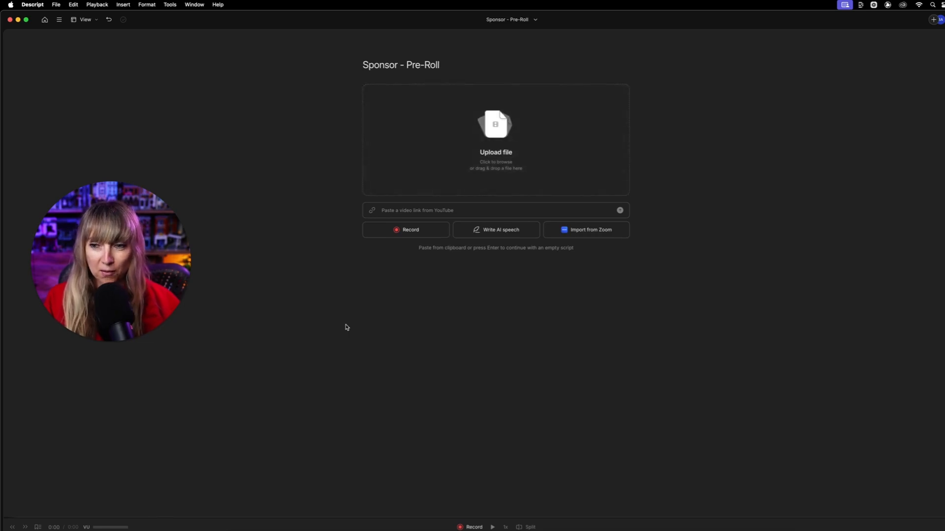
Step: Record several takes of the sponsor pre-roll as an audio-only recording and stop the recording
click(421, 232)
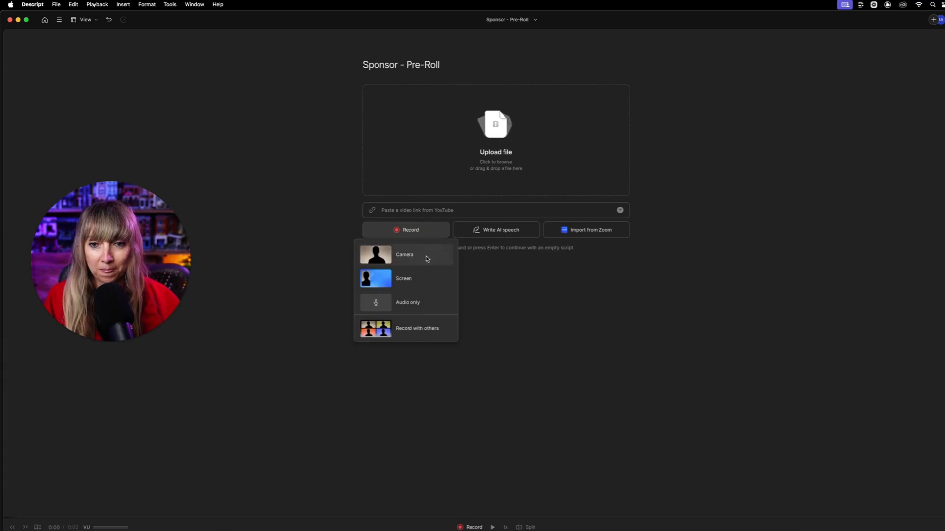
click(406, 302)
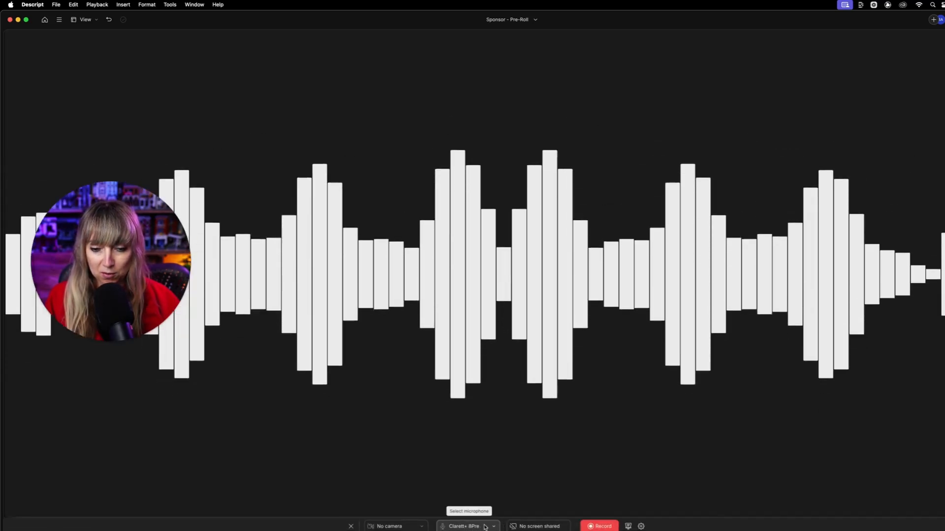
click(603, 526)
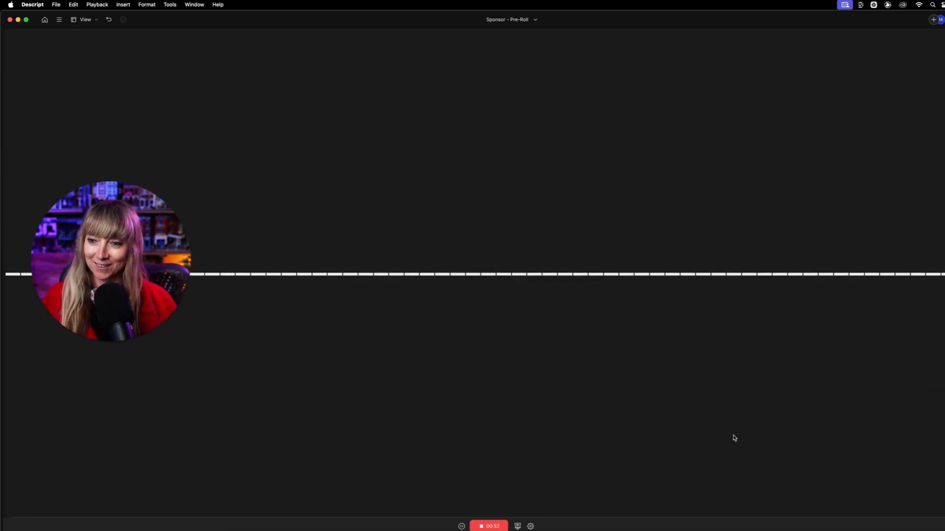
click(488, 527)
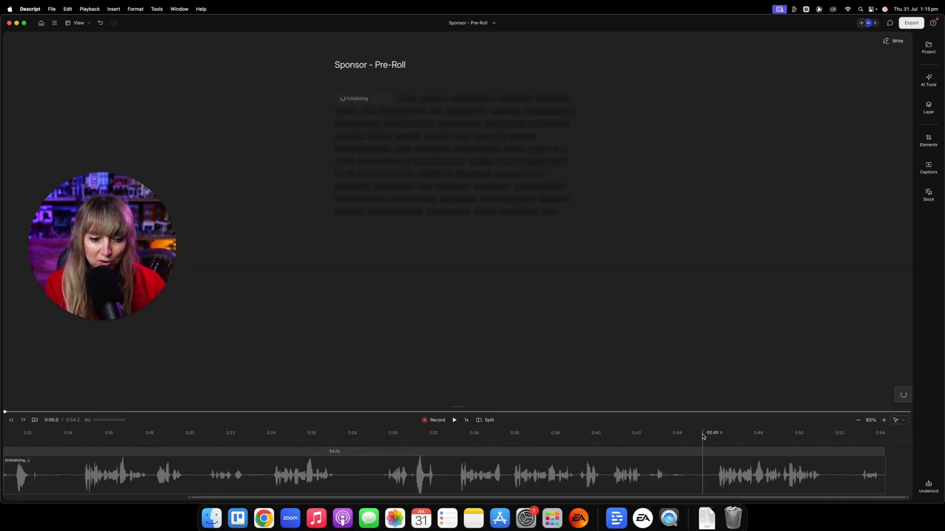
Step: Listen to the recorded takes from about 0:15 onwards to compare the different sponsor reads
scroll(276, 463, left, 5)
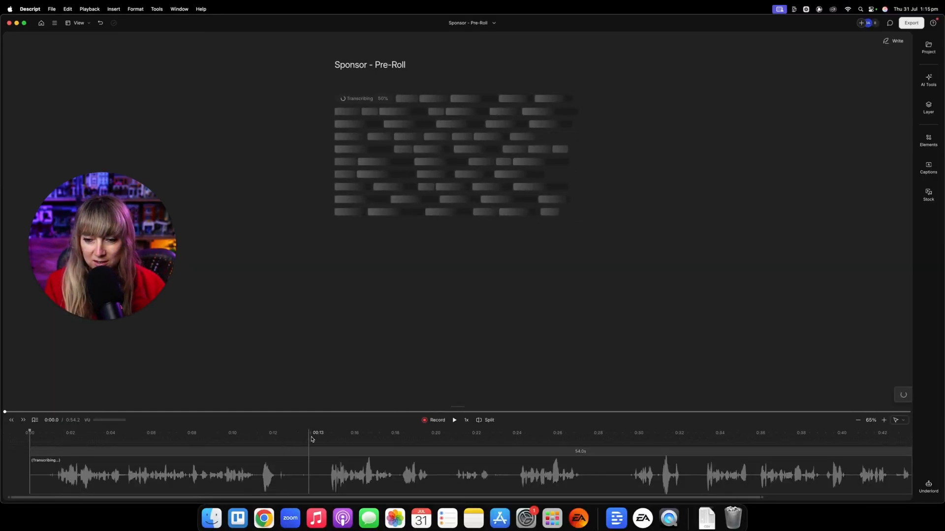
click(333, 439)
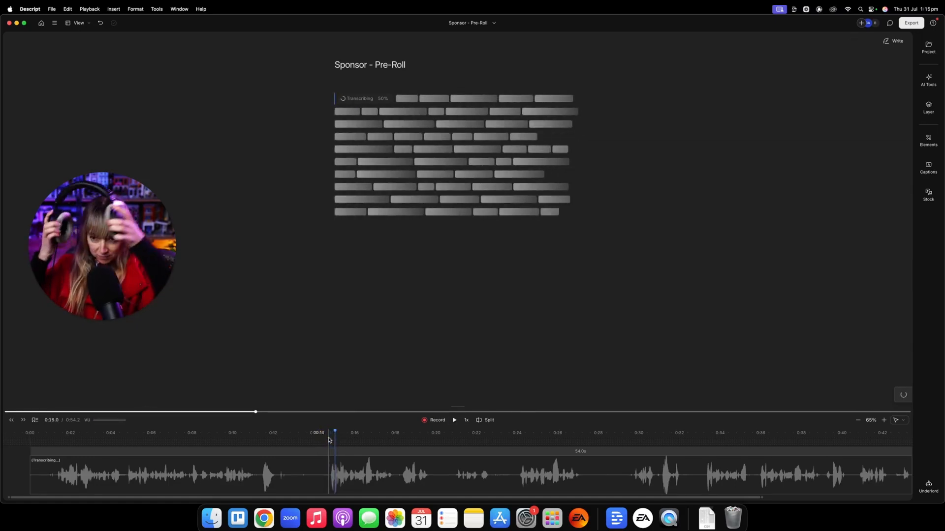
key(space)
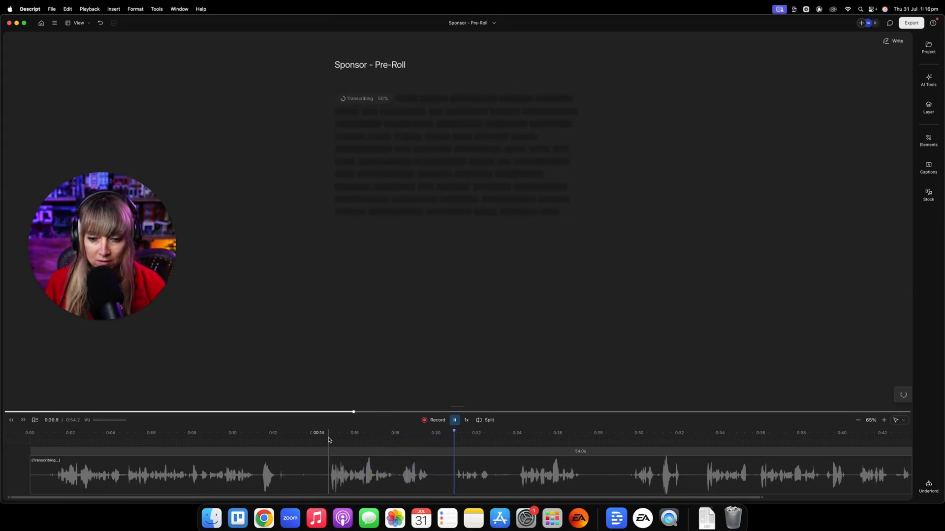
key(space)
click(516, 438)
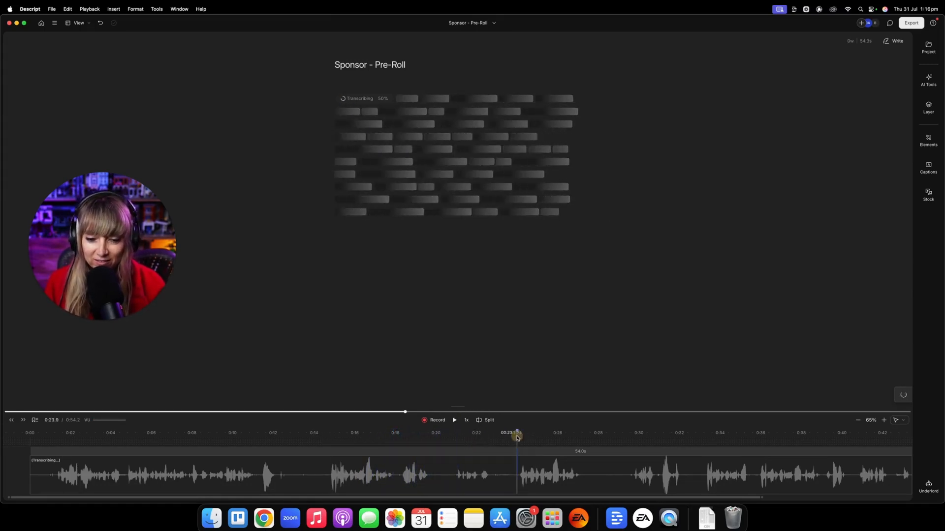
key(space)
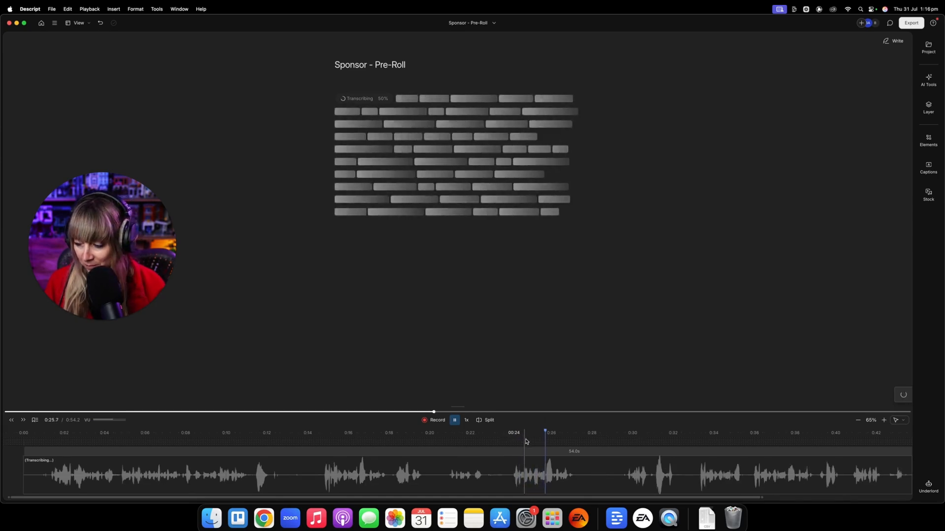
scroll(527, 441, right, 2)
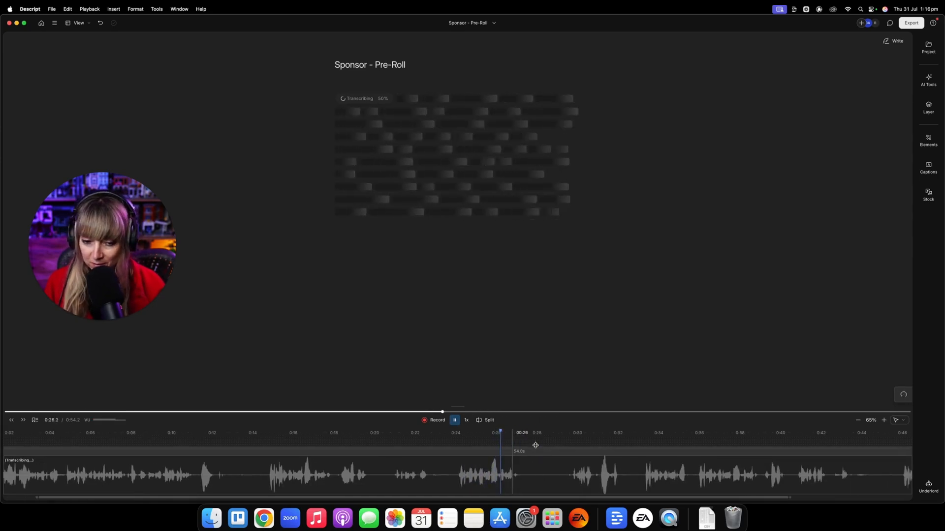
key(space)
click(599, 441)
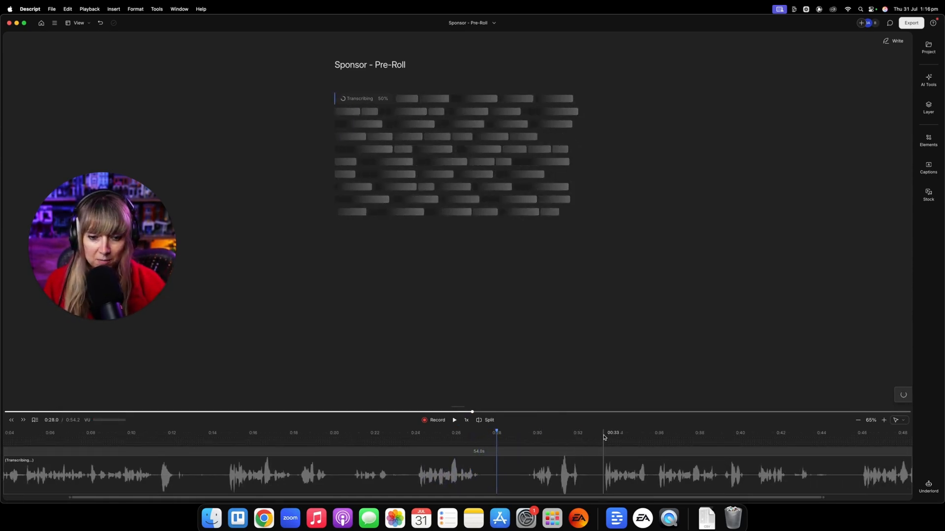
key(space)
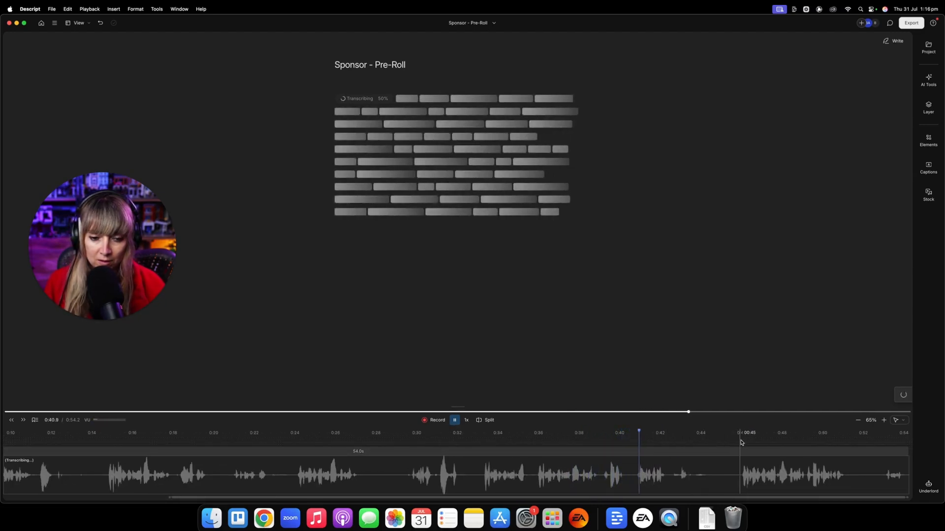
key(space)
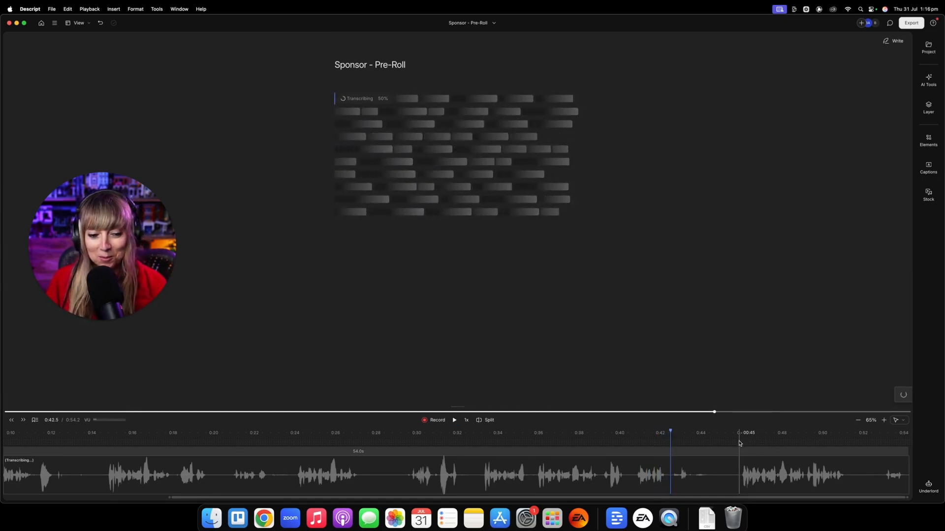
Step: Split the recording just after the final take at about 0:51 and delete the trailing piece
click(739, 444)
click(741, 474)
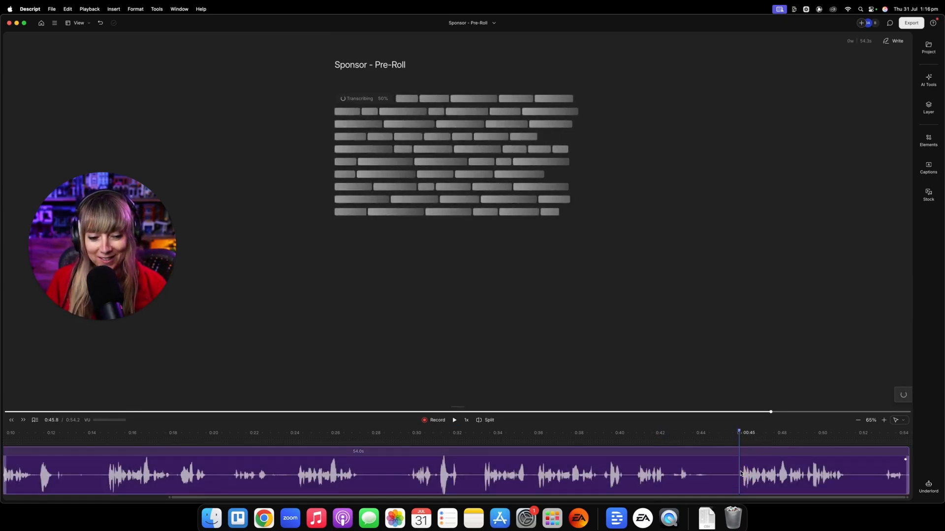
right_click(847, 468)
click(868, 426)
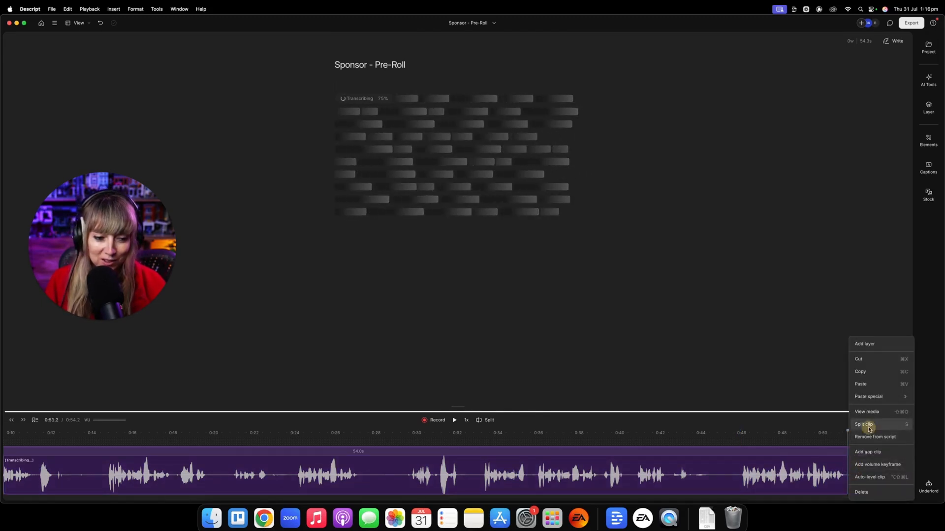
key(BackSpace)
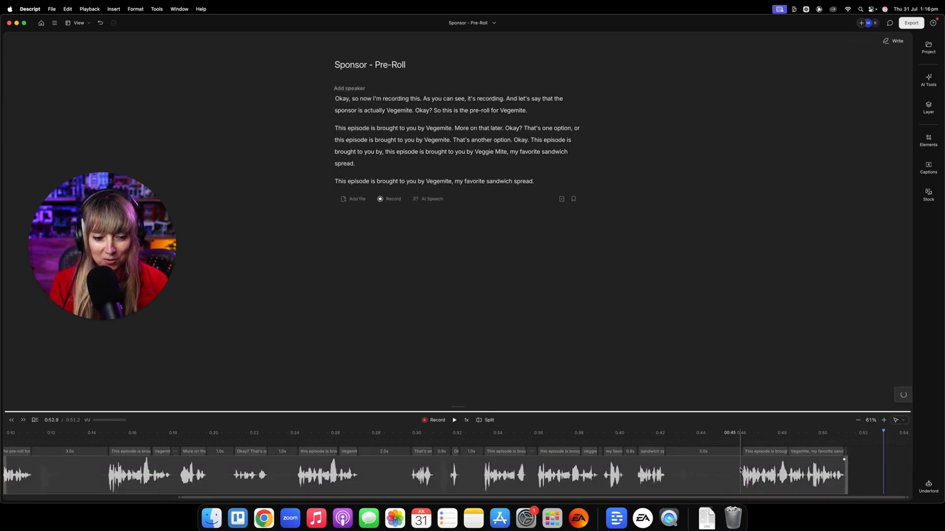
Step: Split the clip just before the final take at about 0:45.8 and delete everything in front of it
right_click(739, 469)
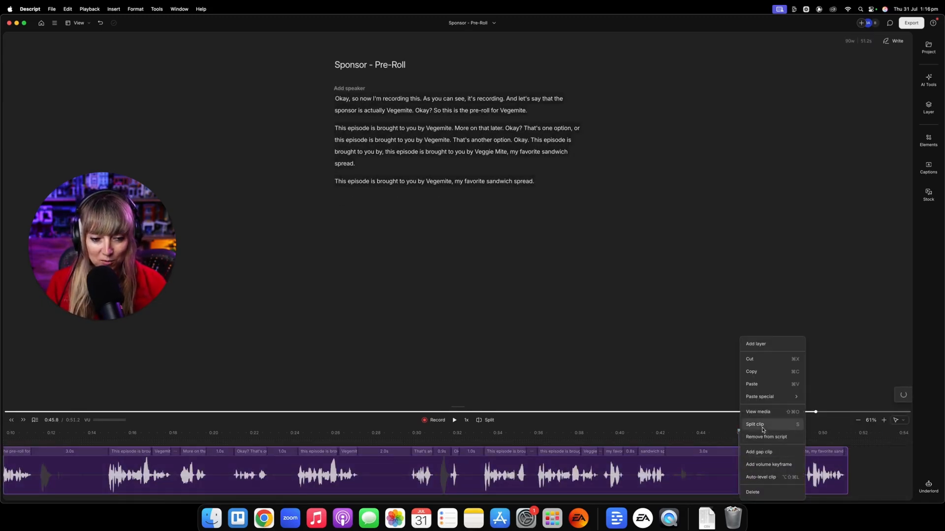
click(754, 424)
click(600, 475)
key(BackSpace)
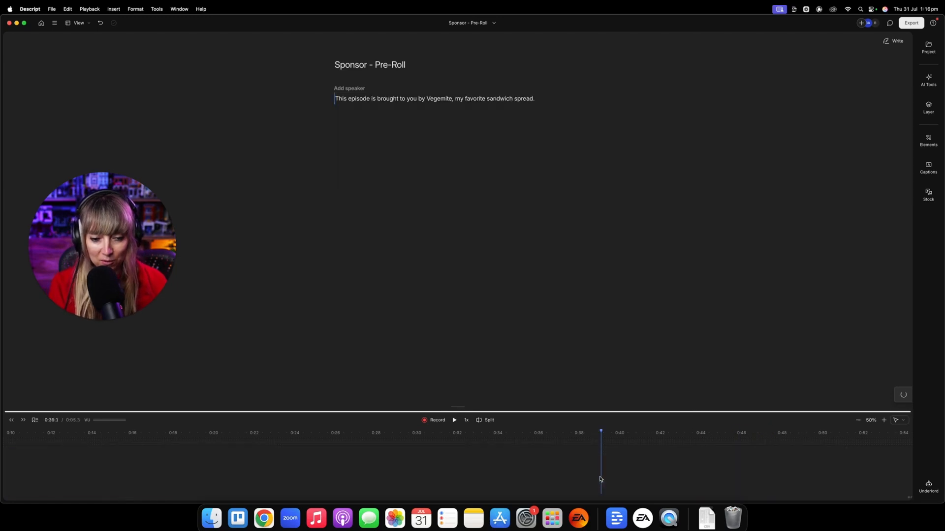
Step: Add the EQ audio effect to the remaining sponsor clip
click(88, 470)
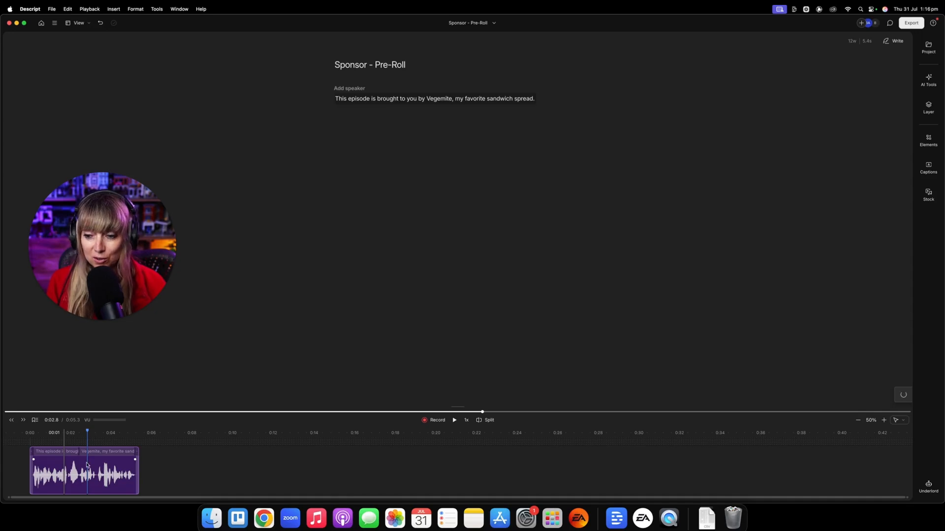
click(928, 115)
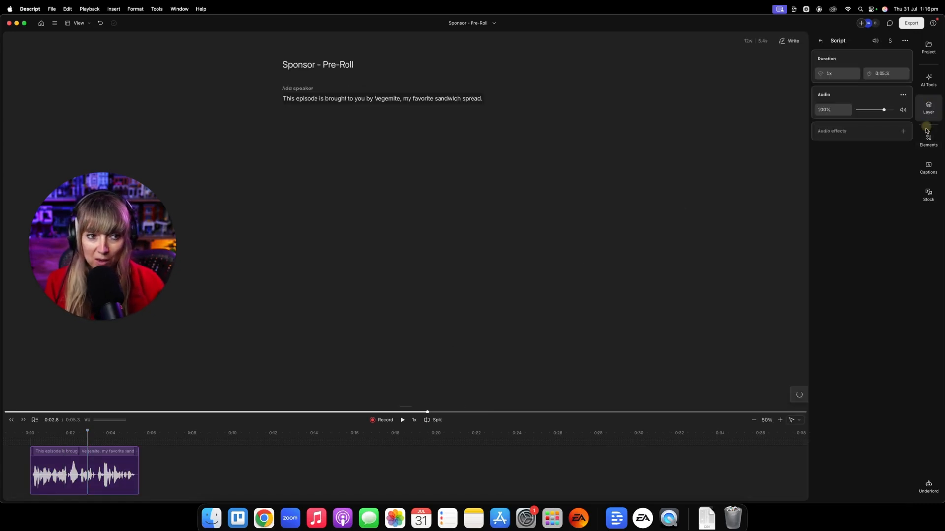
click(903, 131)
mouse_move(872, 178)
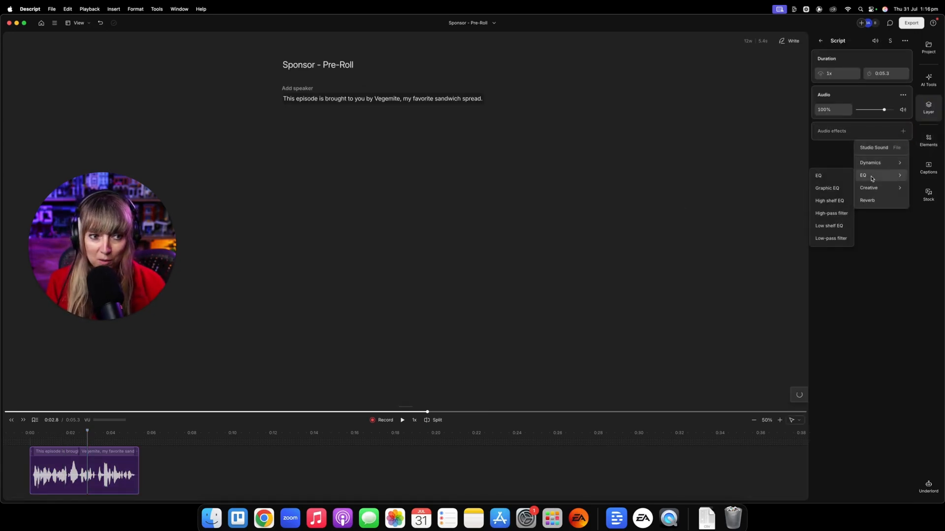
click(818, 176)
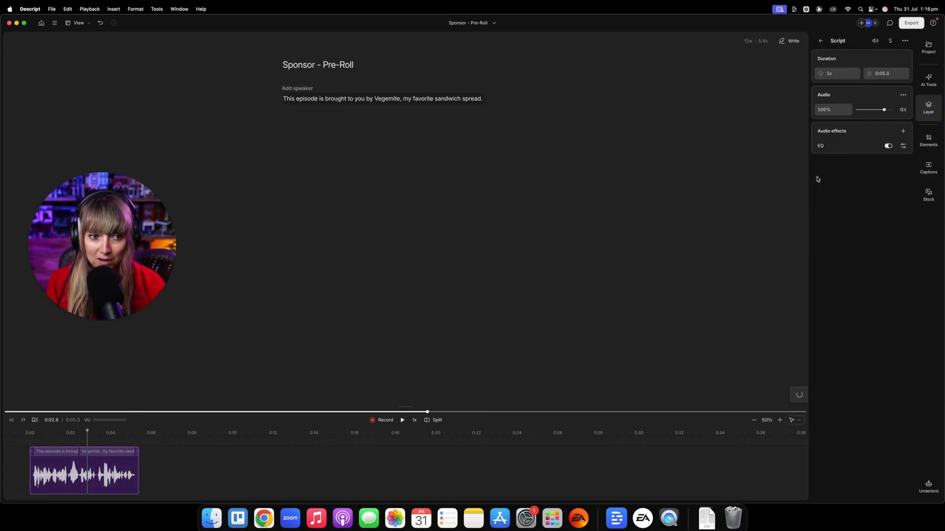
Step: Open the settings of the EQ effect on the sponsor clip to examine its frequency bands
click(35, 441)
scroll(35, 441, up, 5)
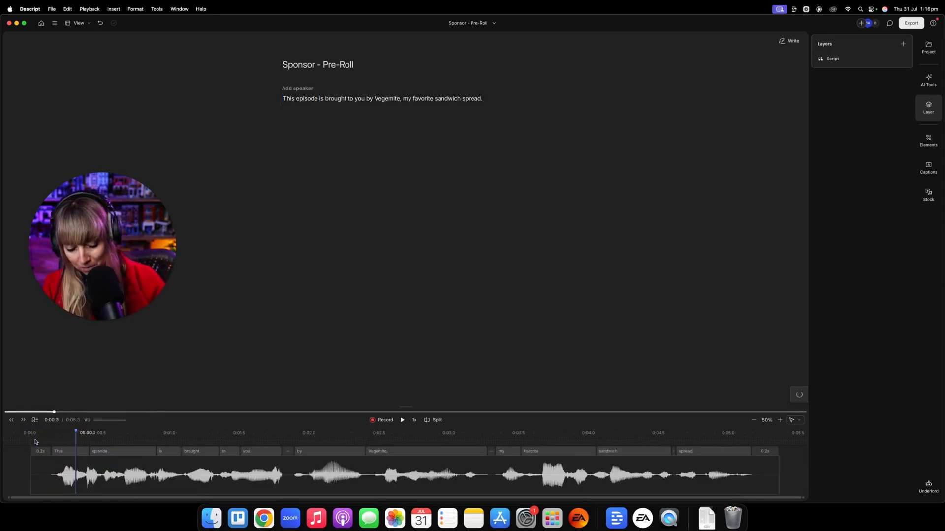
click(403, 473)
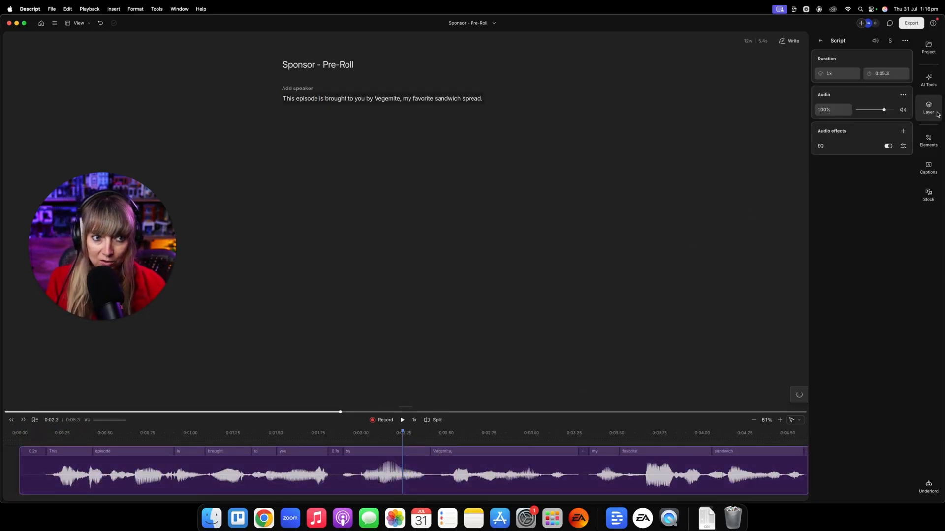
click(903, 147)
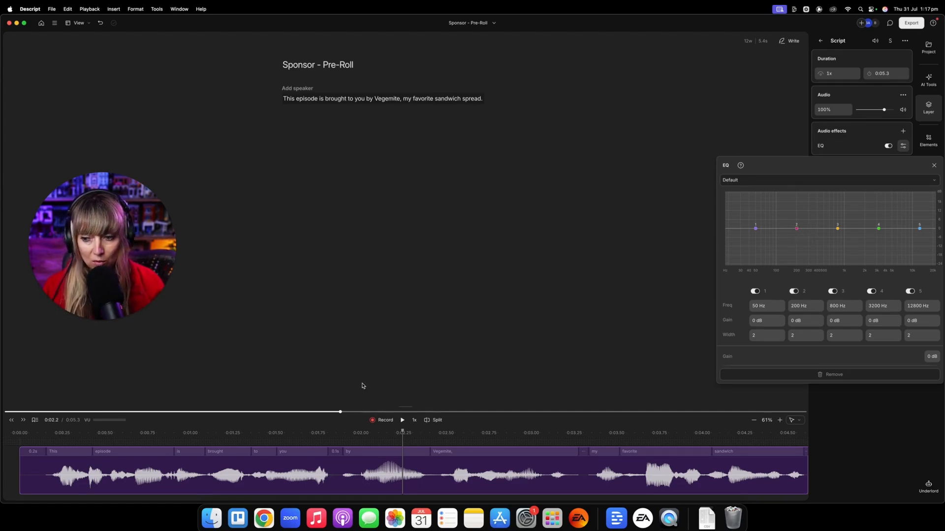
Step: Play the sponsor clip from its beginning
click(50, 445)
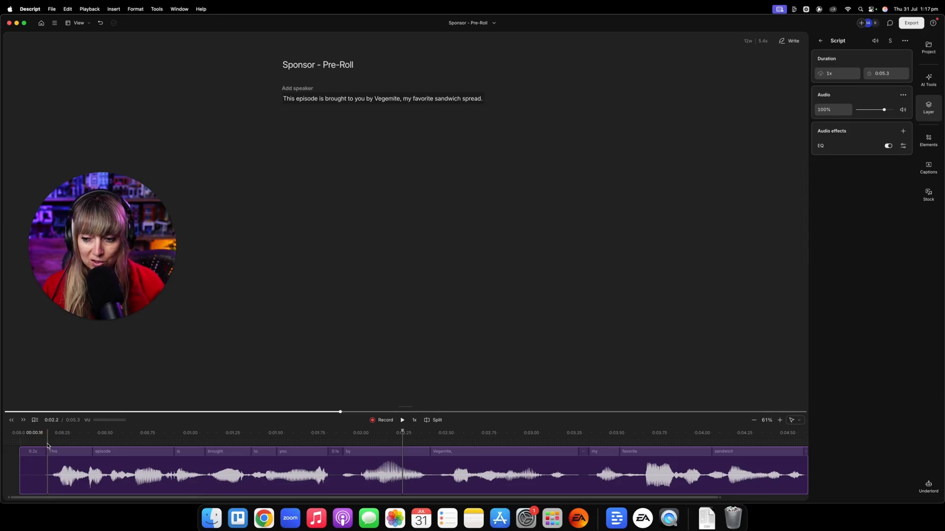
click(45, 445)
key(space)
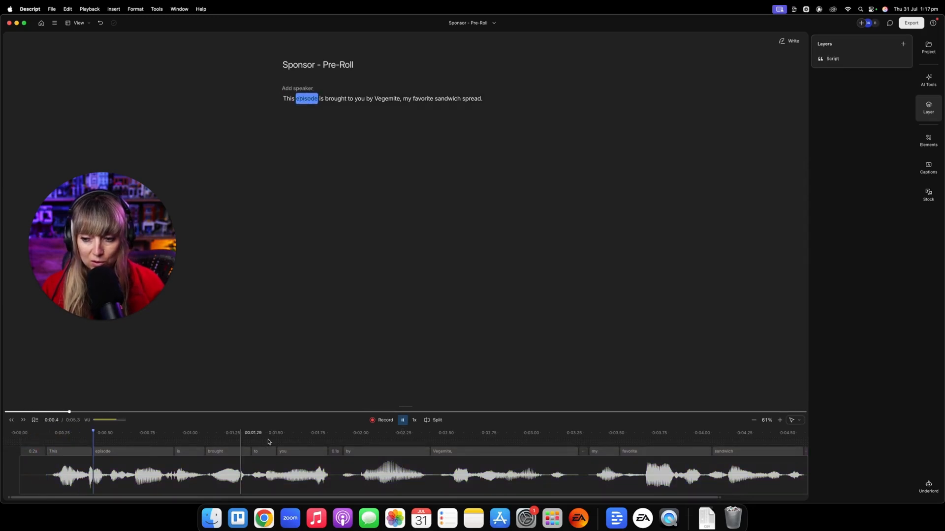
Step: Open the sponsor clip's EQ settings and cut band 3 by about 4 dB at about 445 Hz
click(929, 110)
click(929, 112)
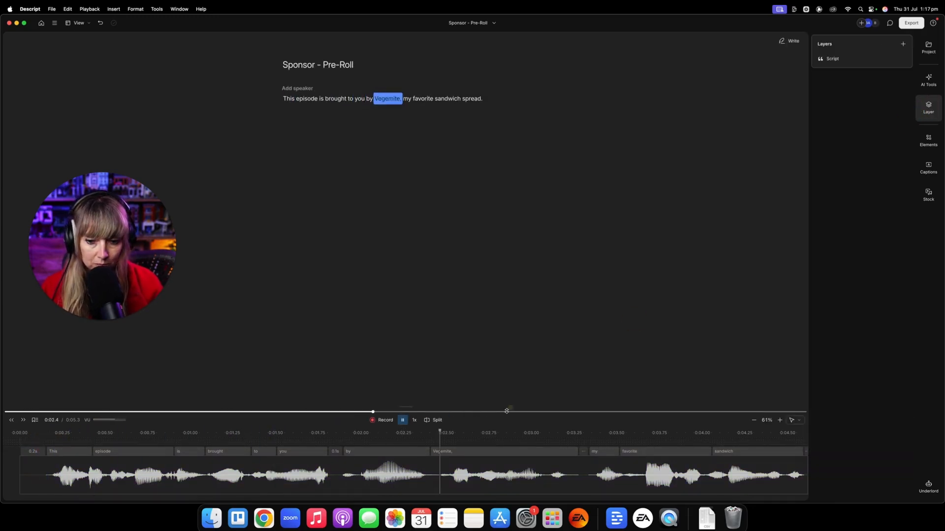
click(418, 465)
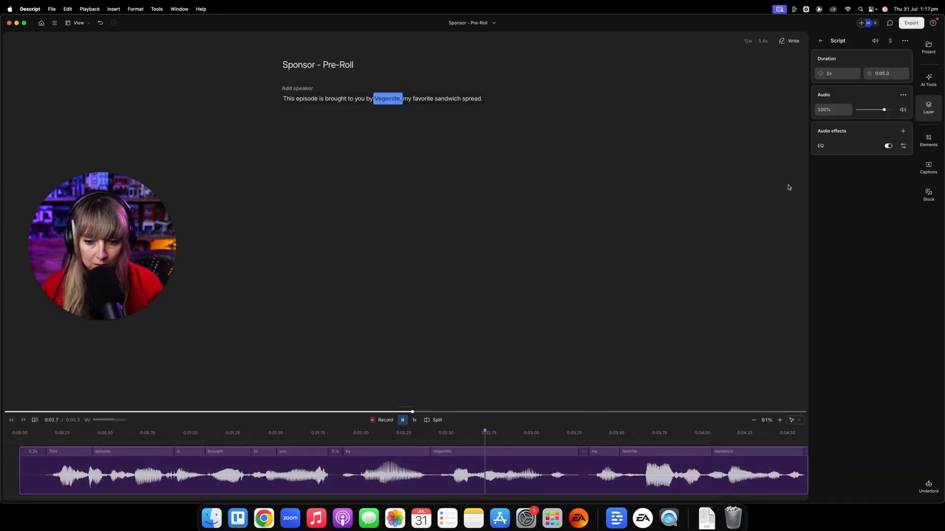
click(903, 146)
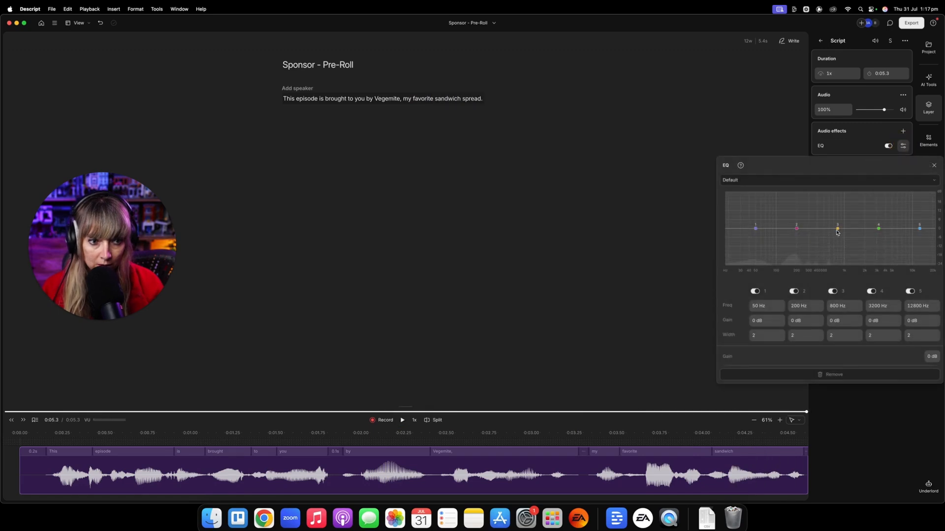
drag(837, 228, 819, 231)
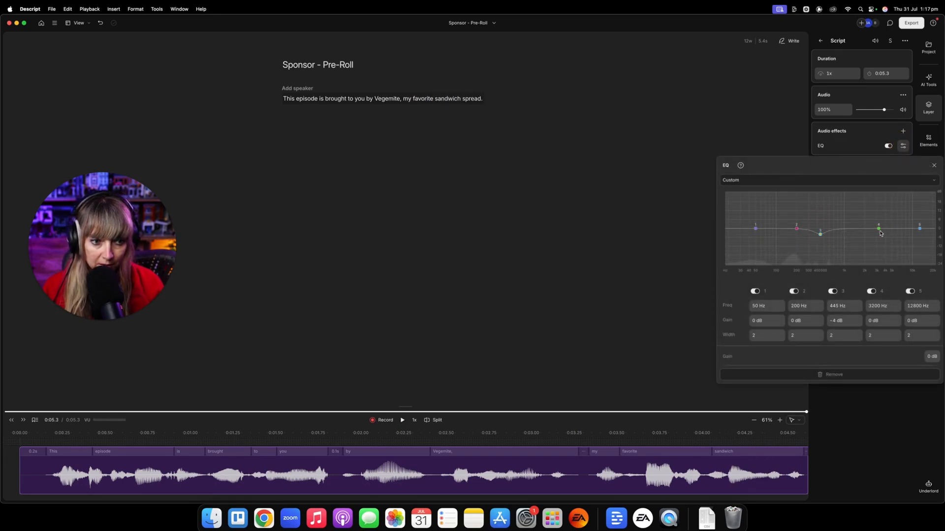
Step: Set EQ band 4 to width 15 and about -10 dB at 4652 Hz, and band 2 to about 3 dB at 227 Hz
drag(878, 228, 896, 206)
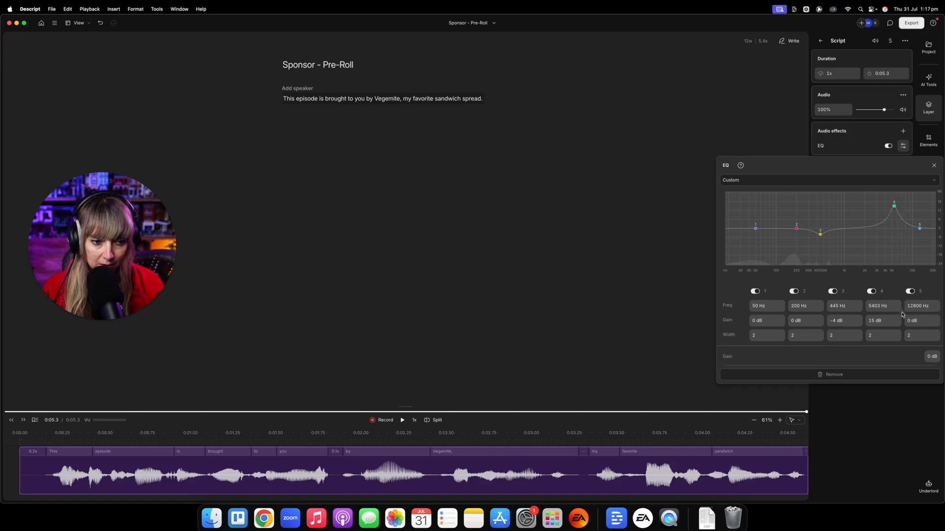
click(879, 336)
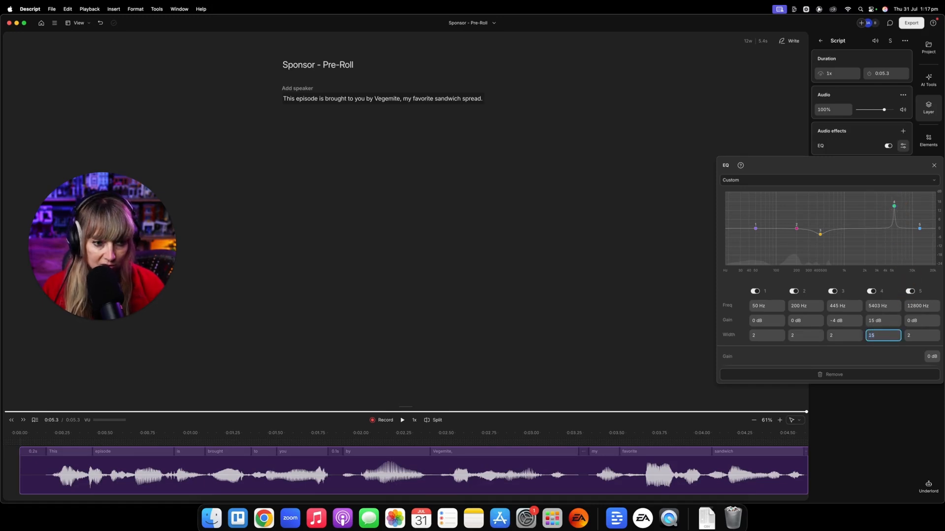
drag(894, 206, 889, 243)
drag(797, 227, 800, 224)
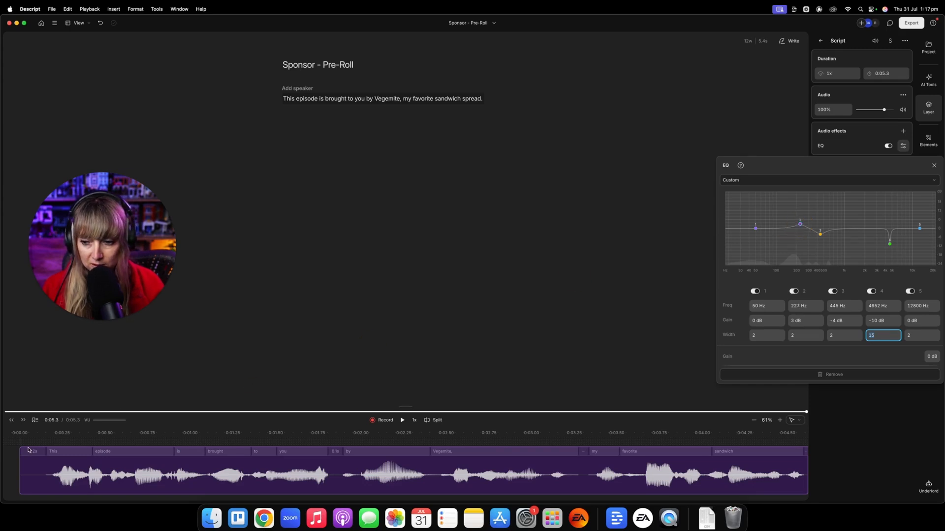
Step: Play the sponsor clip from its start through to the end to hear the EQ changes
click(42, 439)
key(space)
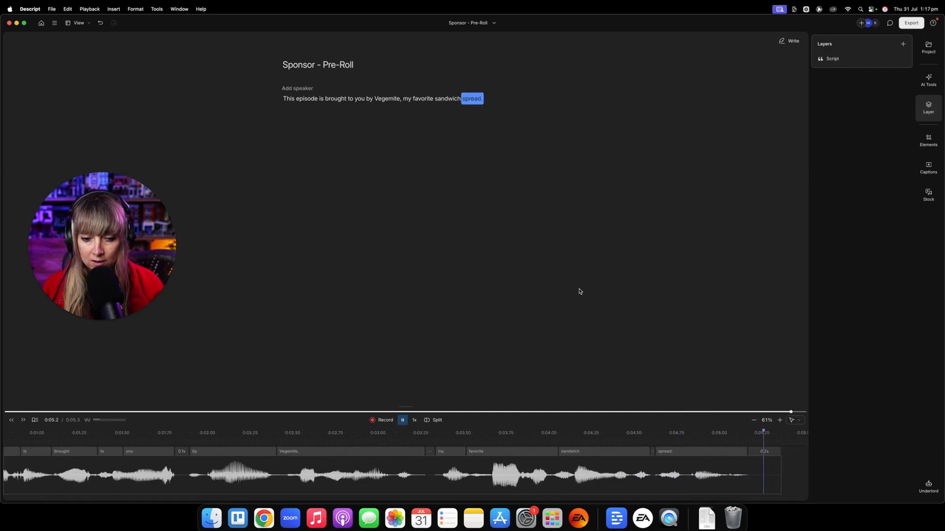
Step: Add a gap clip in the silence after the last word at about 0:05.2 and delete the leftover fragment behind it
click(766, 469)
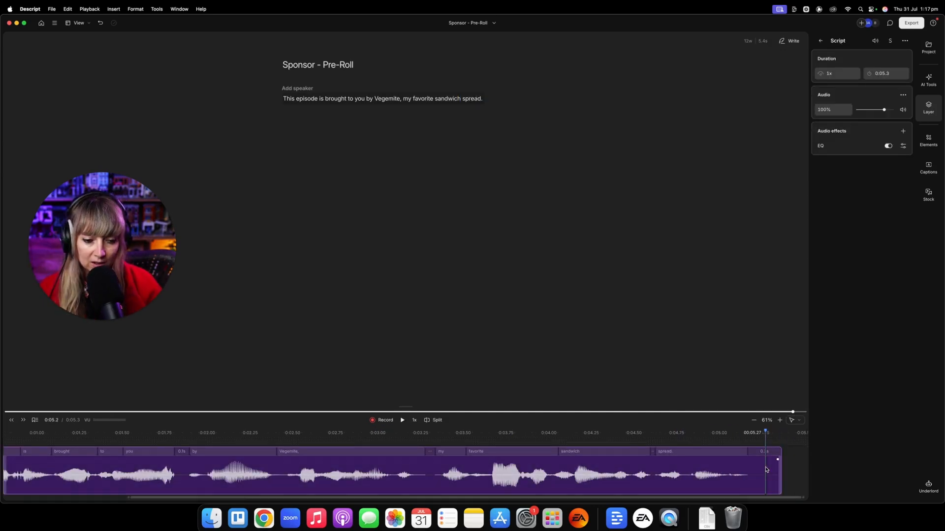
right_click(766, 470)
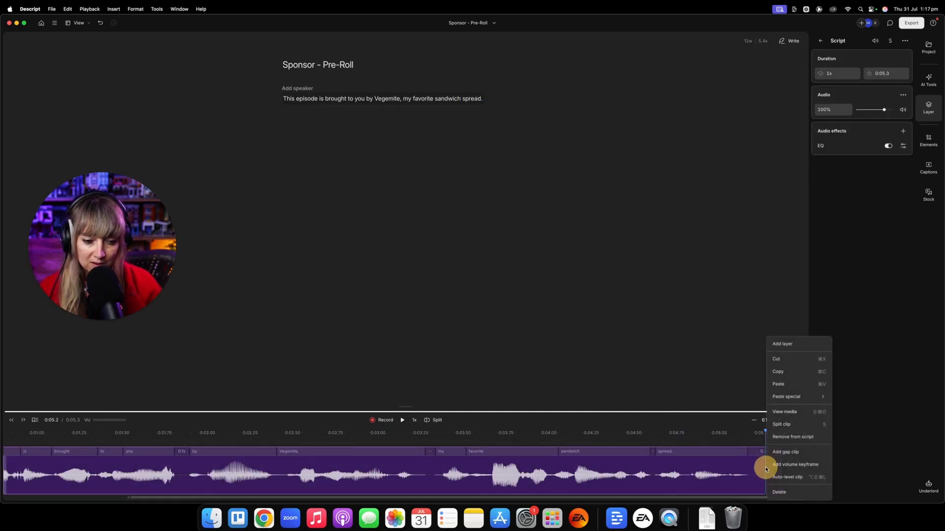
click(798, 452)
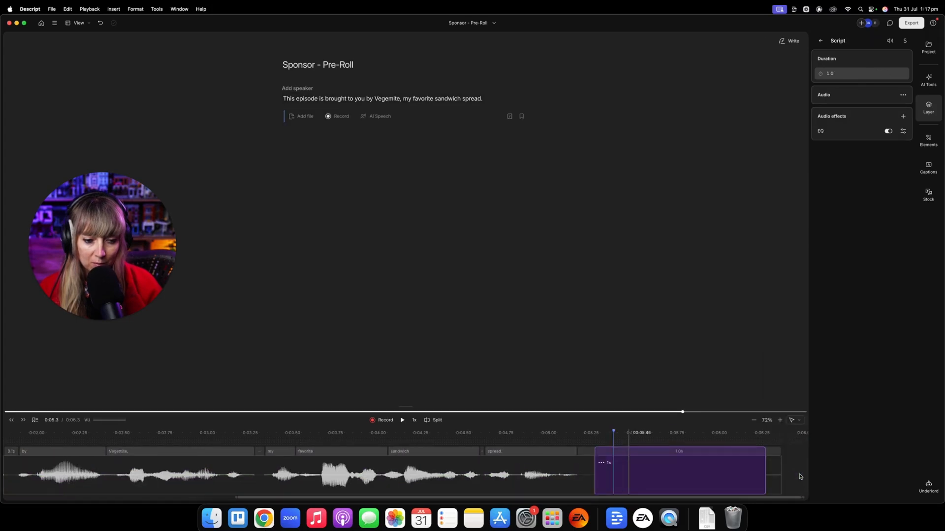
click(771, 479)
key(Delete)
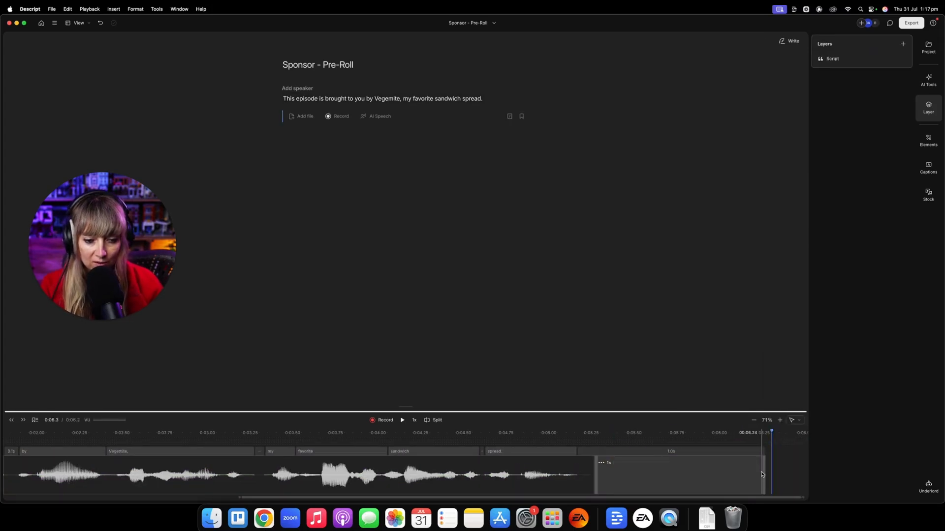
Step: Set the duration of the gap clip at the end of the composition to 2 seconds
click(743, 450)
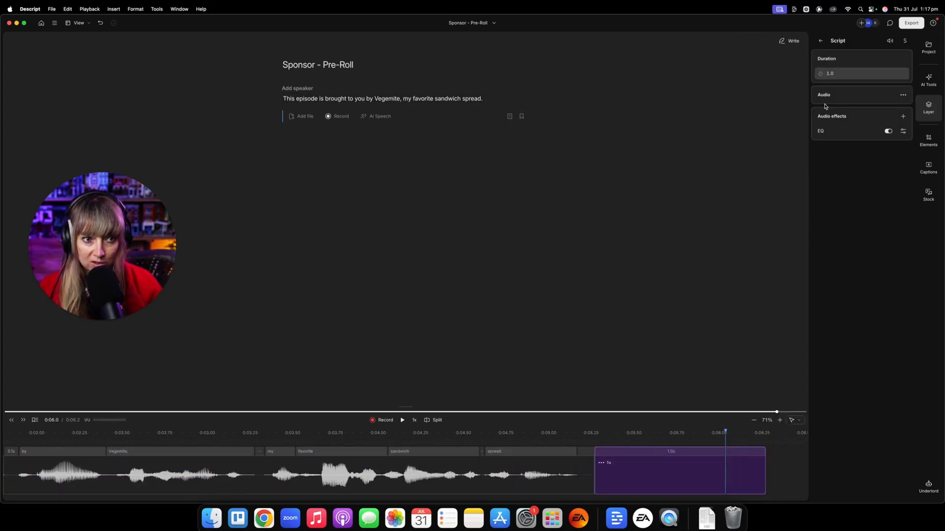
click(830, 74)
text(2)
key(Return)
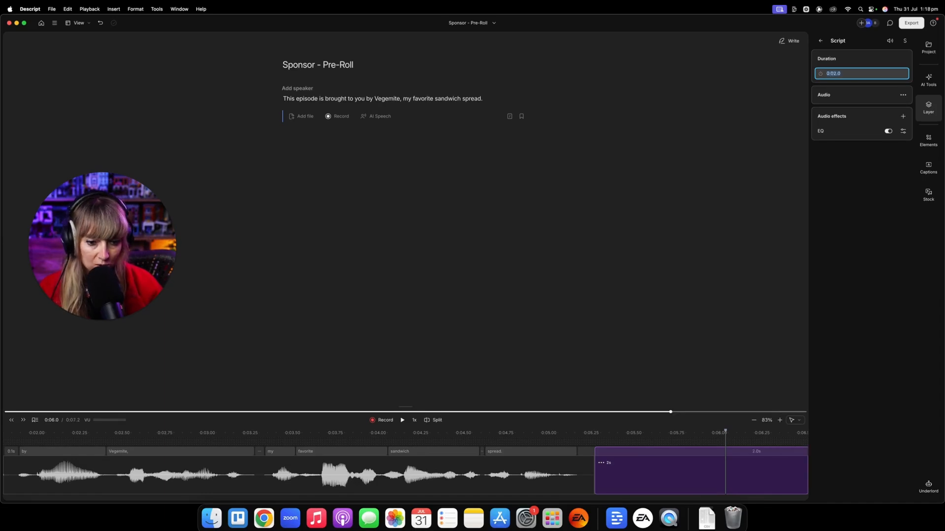
Step: Add a gap clip in the silence before the first word at about 0:00.1 and delete the short fragment in front of it
click(11, 421)
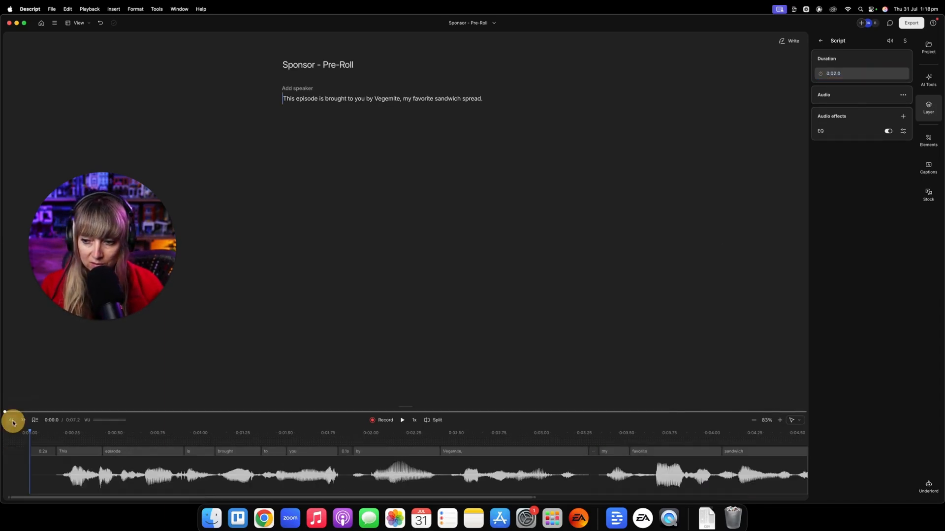
click(49, 469)
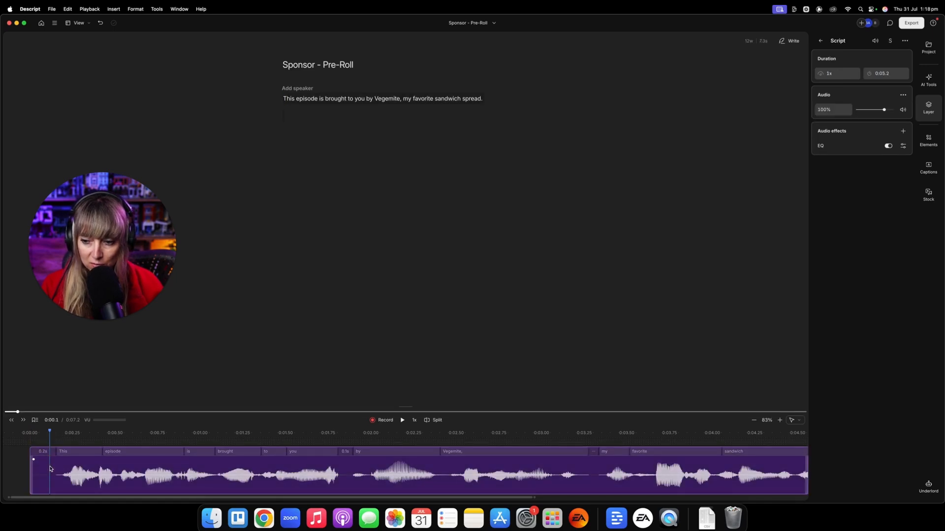
right_click(50, 469)
click(55, 453)
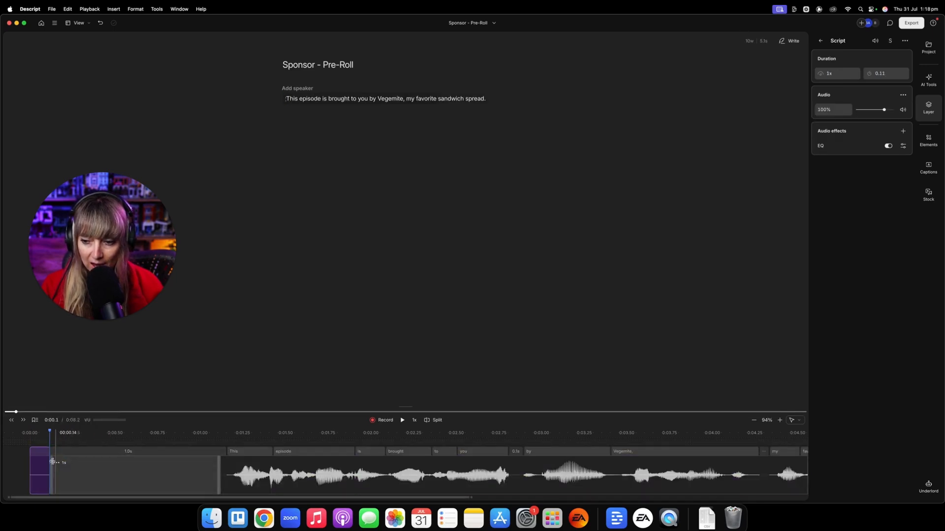
click(36, 473)
key(BackSpace)
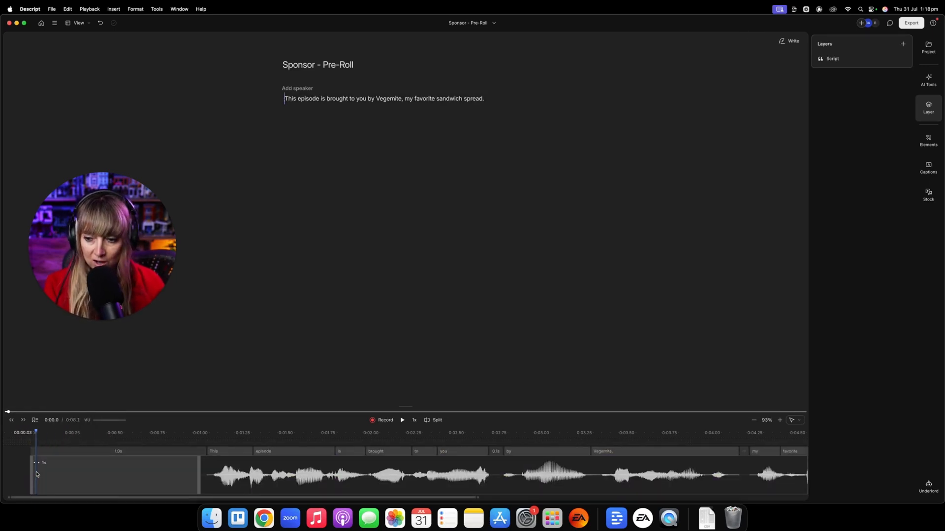
Step: Set the duration of the gap clip at the start of the composition to 2 seconds
click(59, 472)
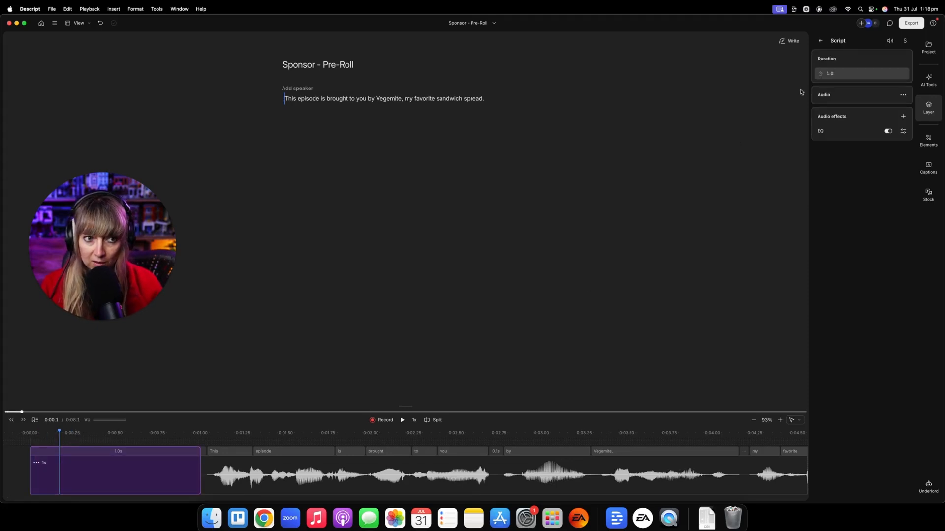
click(841, 73)
text(2)
key(Return)
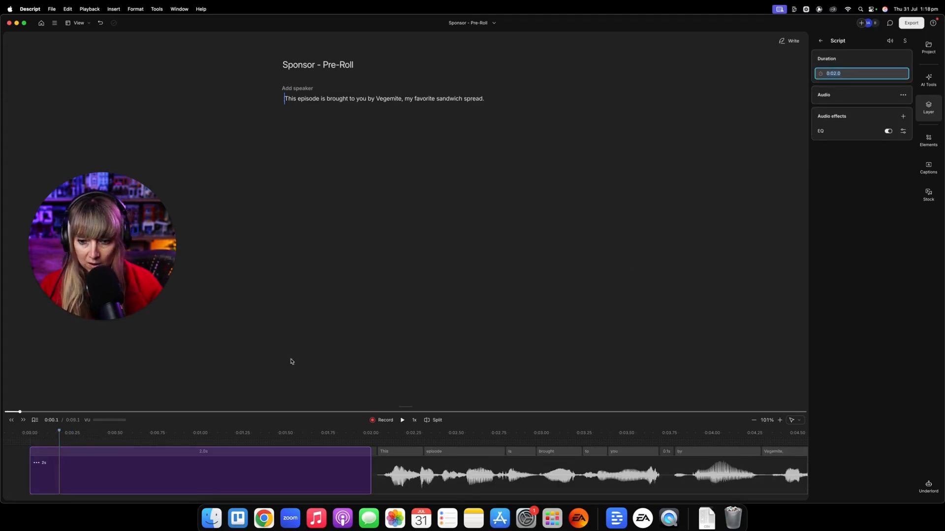
Step: Play the composition's beginning and its ending to check both gaps, and select the sponsor clip between them
drag(59, 433, 9, 435)
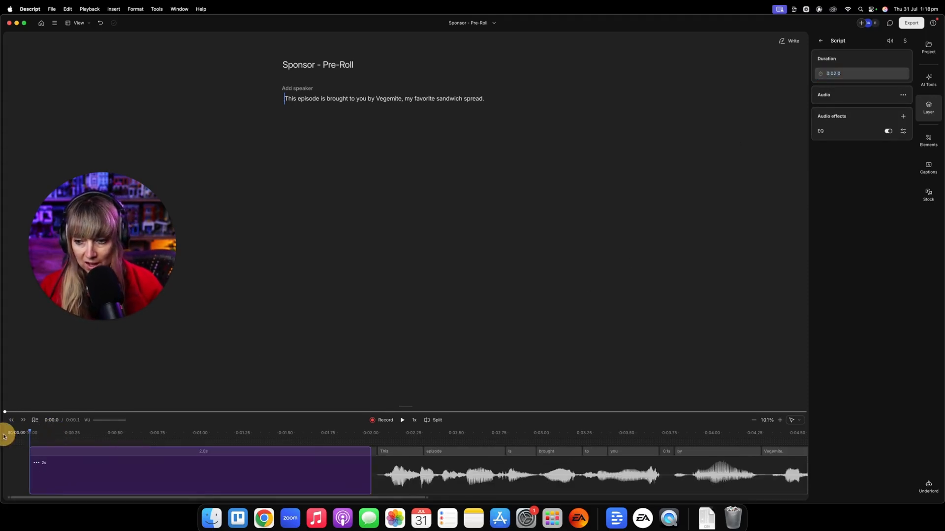
key(space)
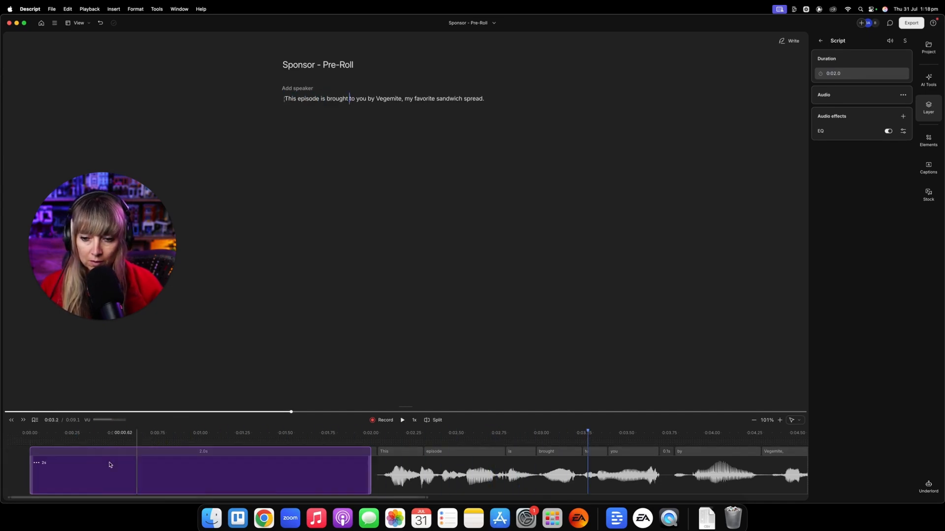
click(23, 420)
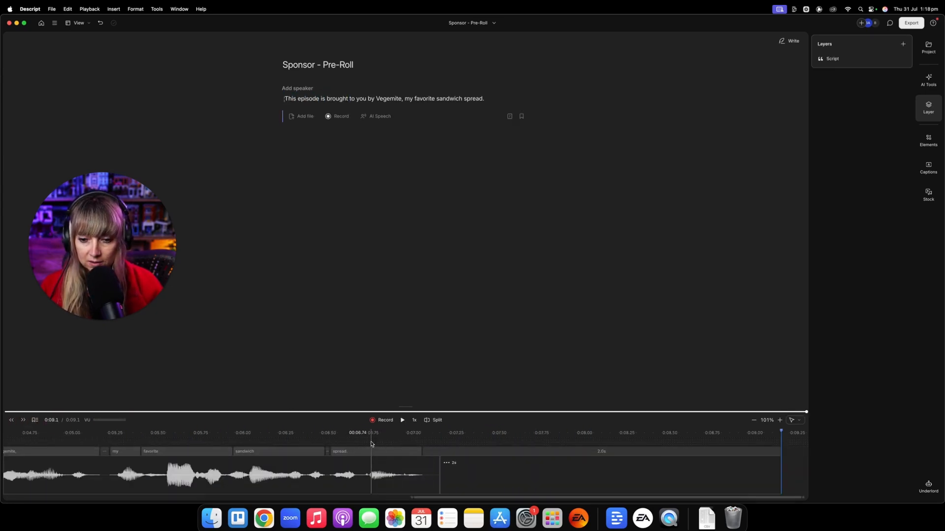
click(345, 437)
key(space)
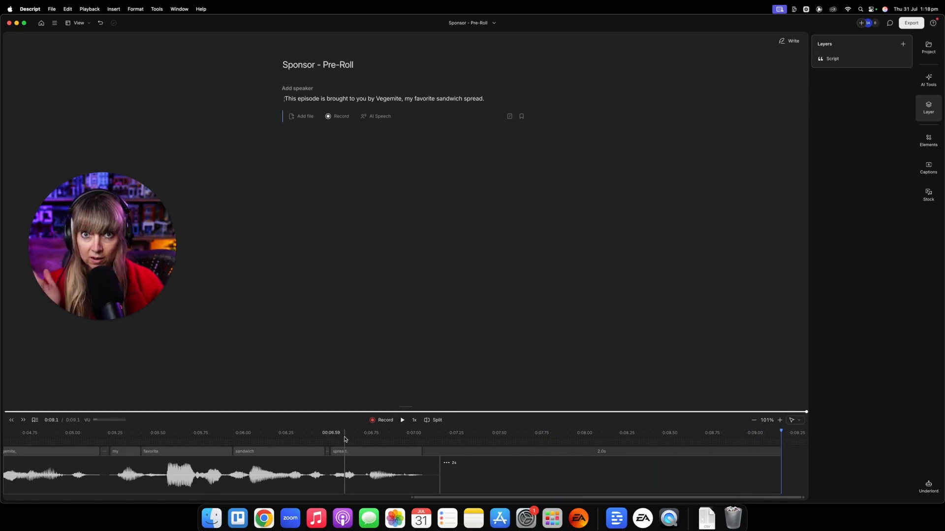
scroll(344, 441, left, 3)
scroll(343, 445, down, 5)
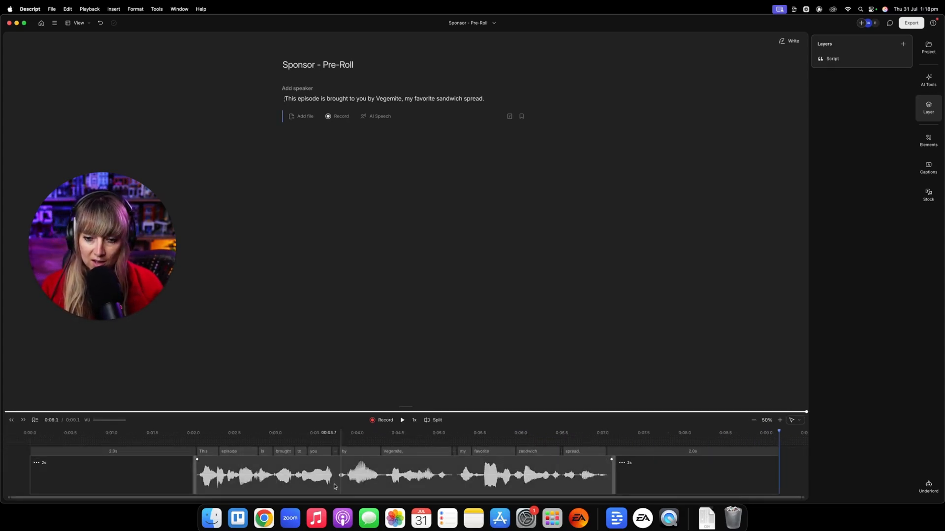
click(276, 487)
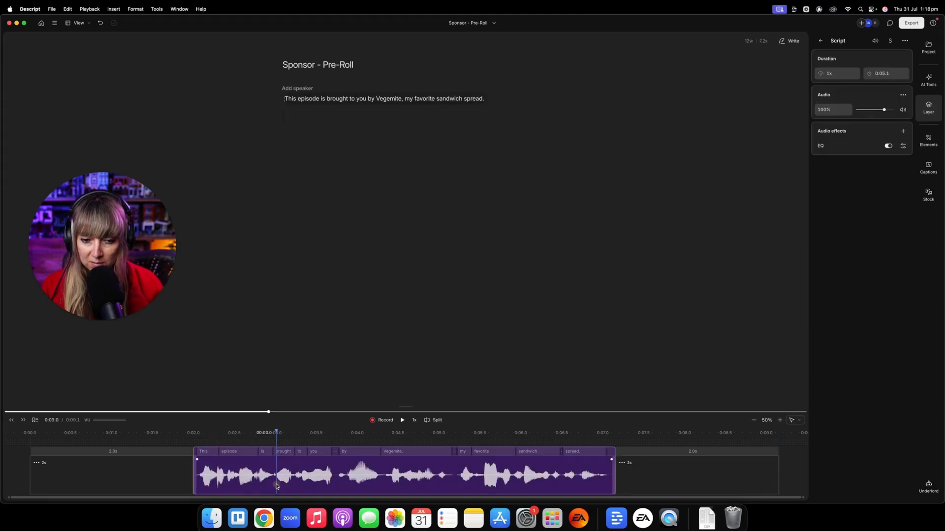
Step: Open the audio export options for the pre-roll and review the metadata and advanced settings
click(911, 24)
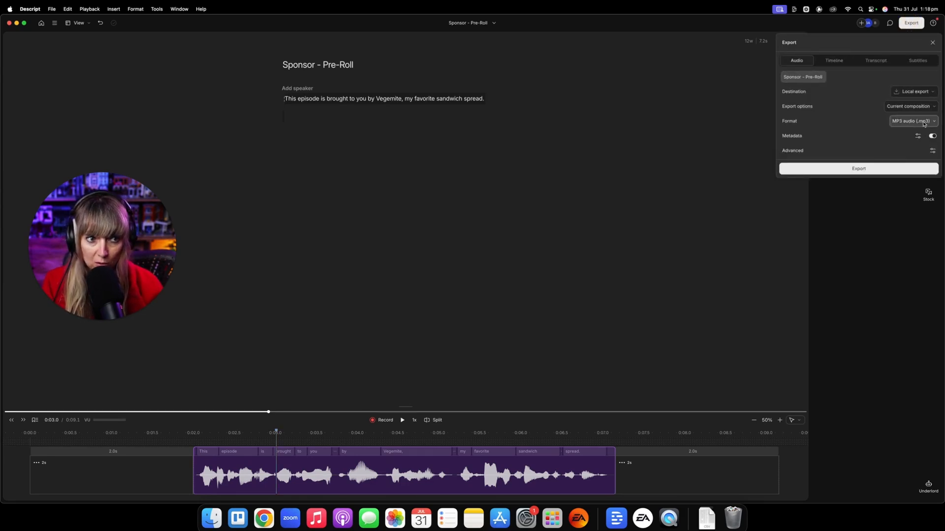
click(919, 135)
click(918, 135)
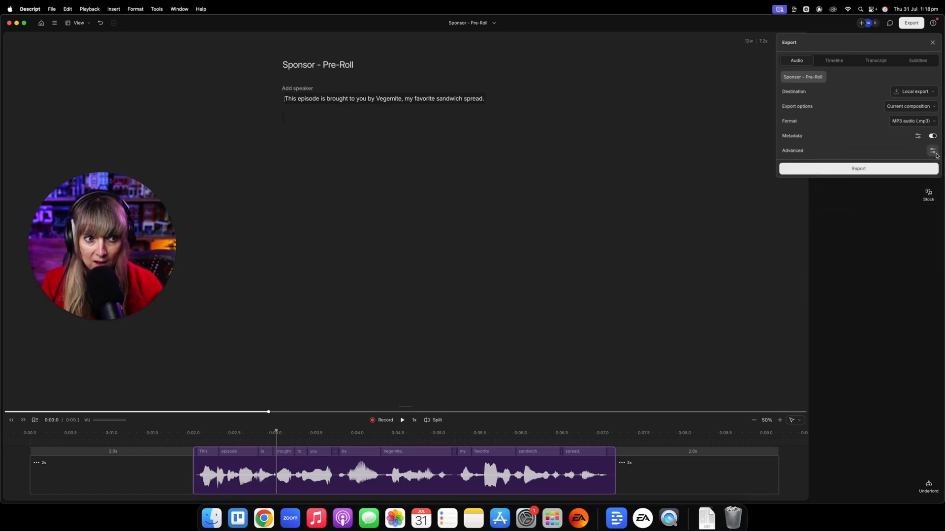
click(932, 152)
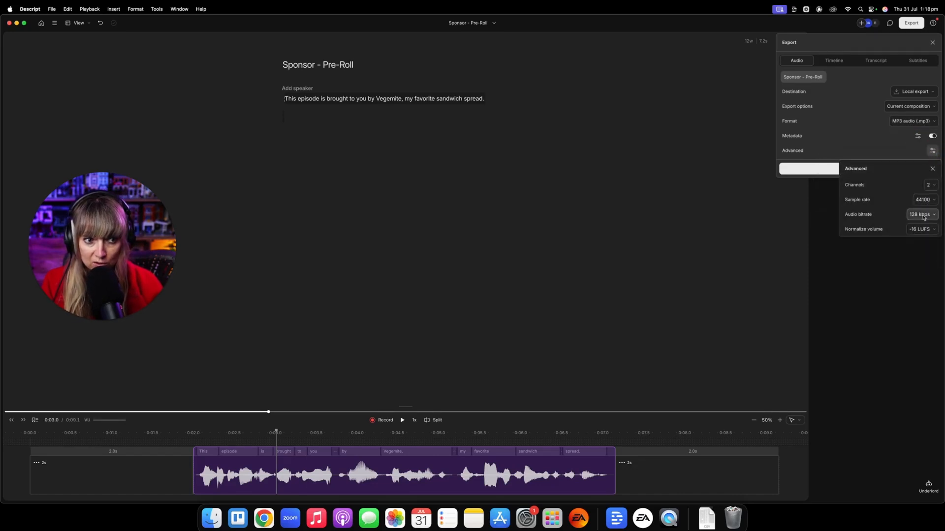
click(934, 169)
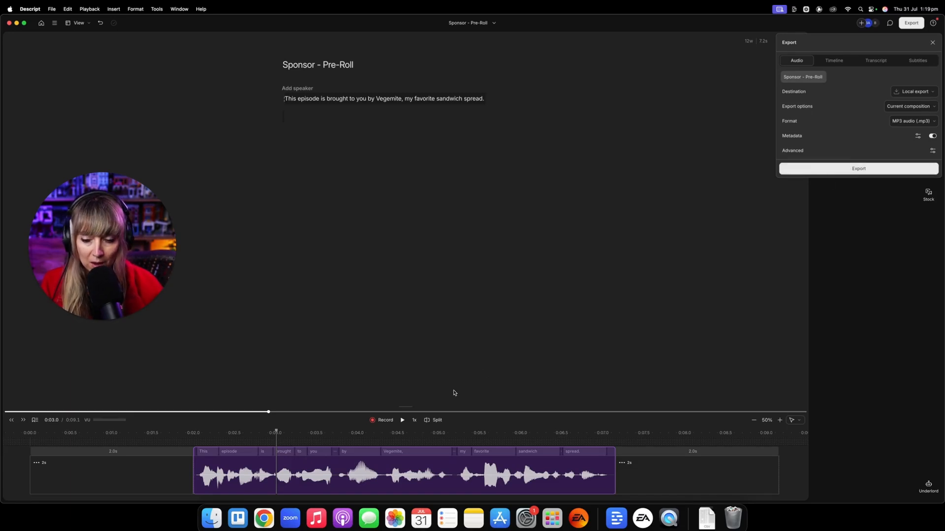
Step: Export the composition as Sponsor - Pre-Roll.mp3 into Pump Up Your Pod > COURSES > Descript Course > Fake Podcast
click(868, 169)
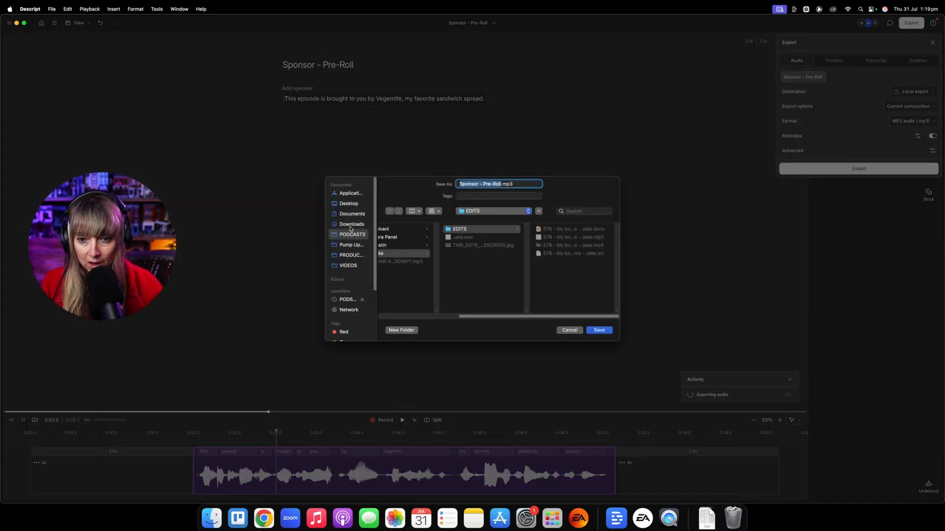
click(350, 245)
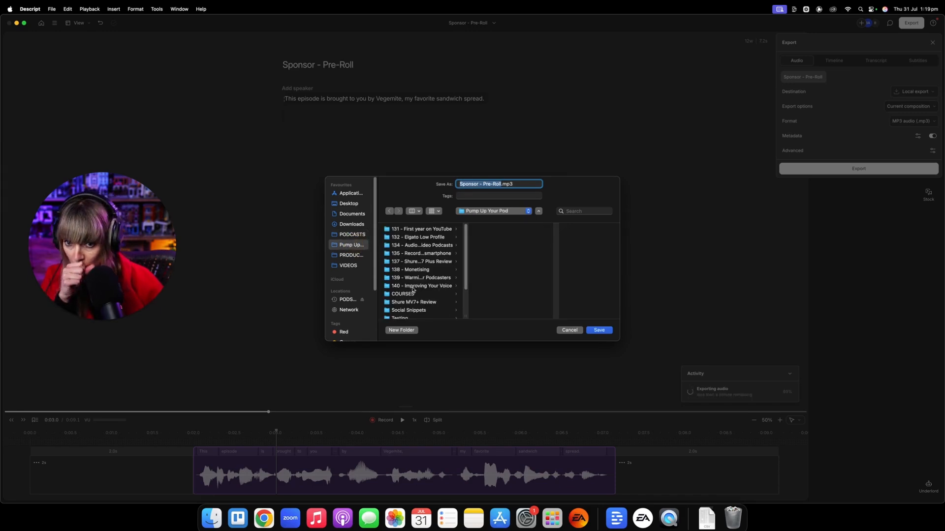
click(411, 289)
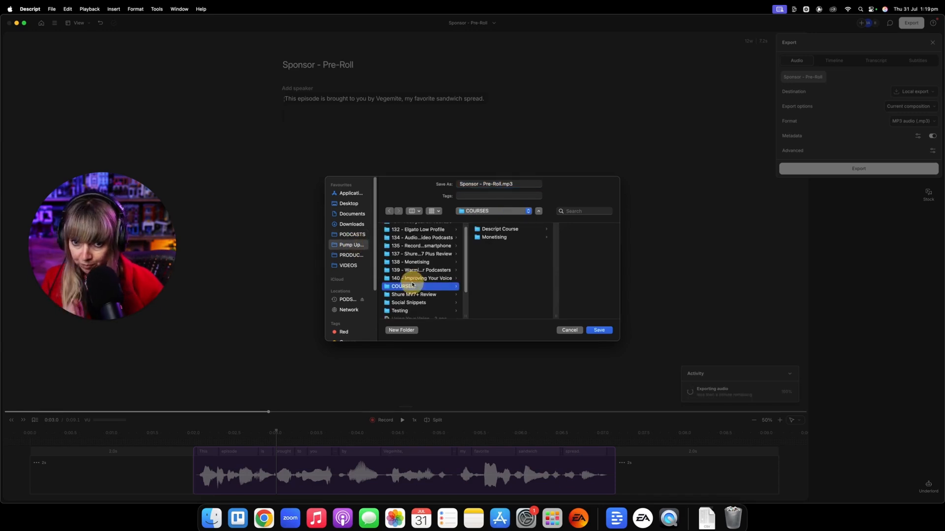
click(509, 230)
click(552, 238)
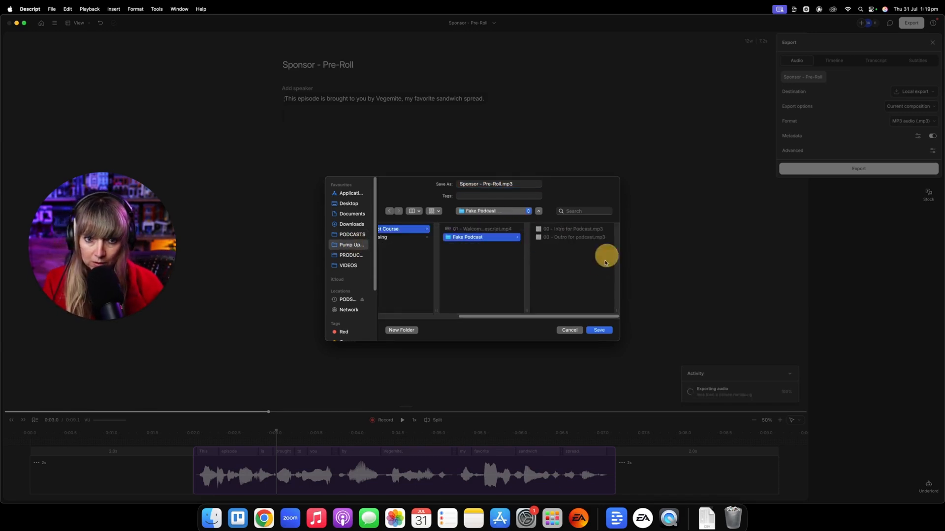
click(599, 331)
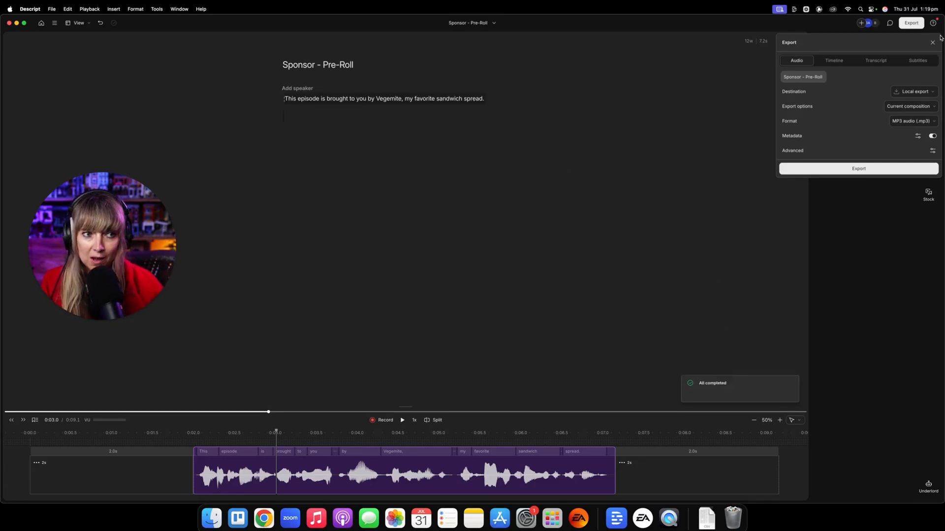
Step: Close the export options, return to the SANDWICHES PODCAST folder and create a new audio project there
click(771, 45)
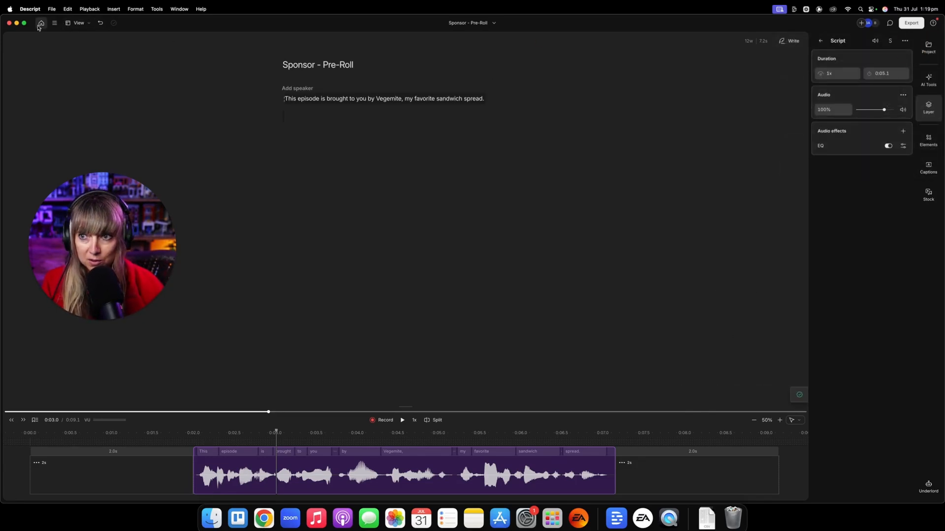
click(41, 23)
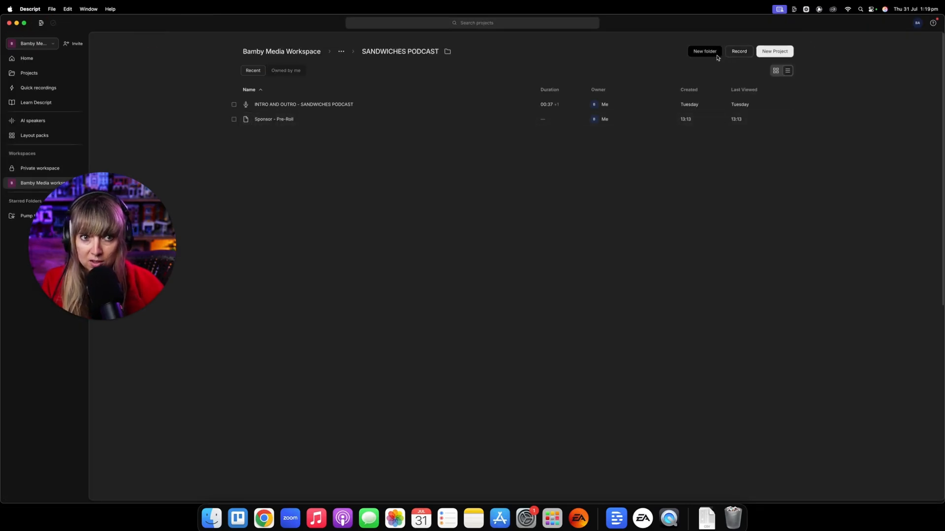
click(759, 50)
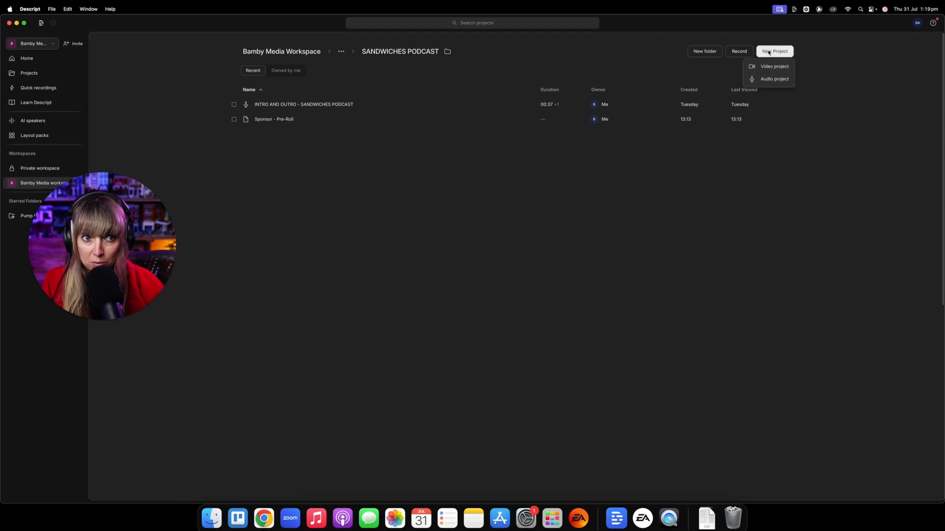
click(771, 78)
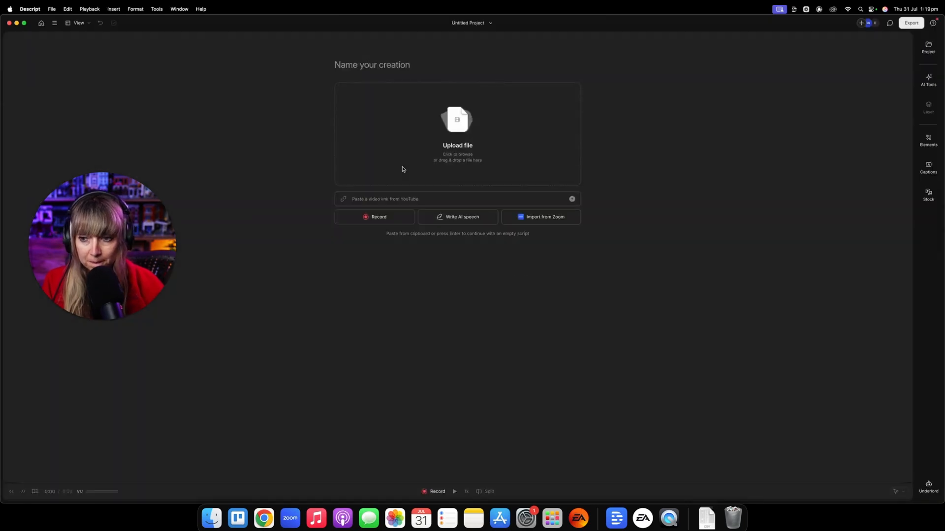
Step: Name the new audio project "Sponsor - Midroll"
click(364, 63)
text(Spsonsor)
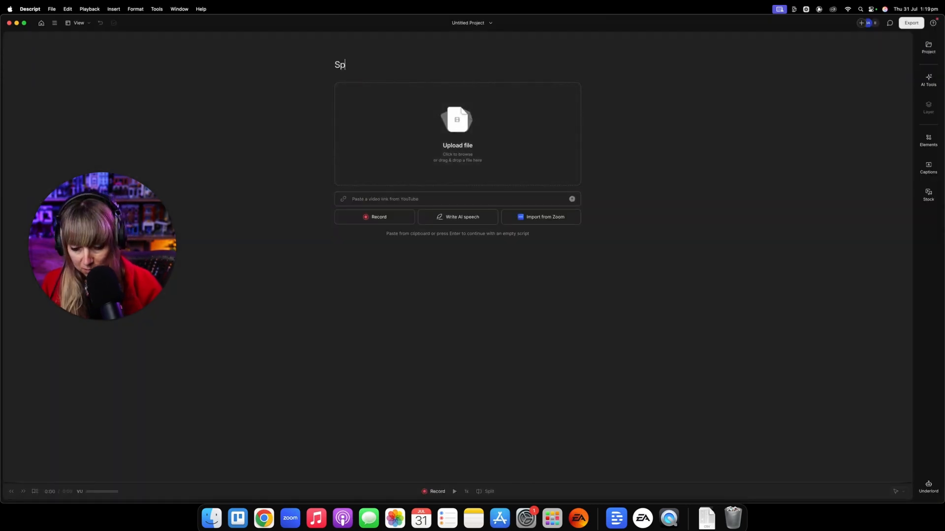
key(BackSpace)
key(BackSpace)
key(BackSpace)
key(BackSpace)
key(BackSpace)
key(BackSpace)
text(o)
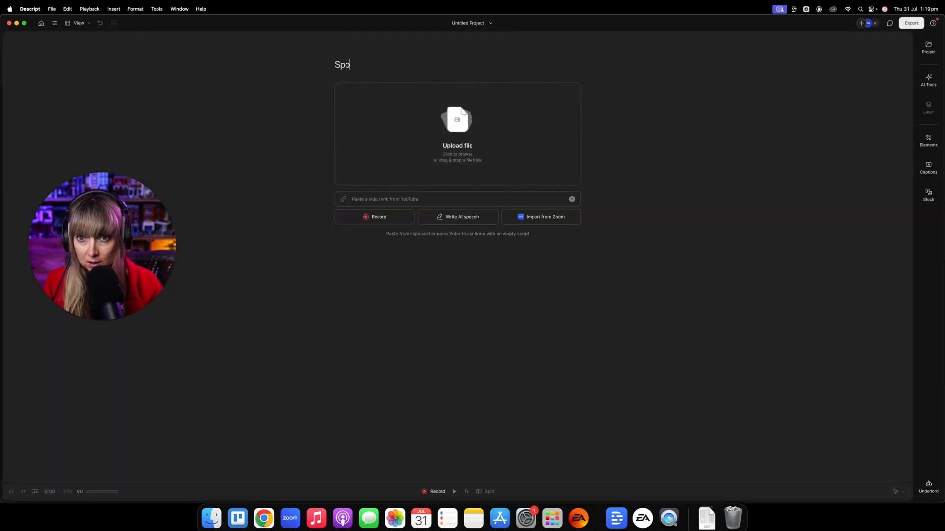
text(nsor - Midroll)
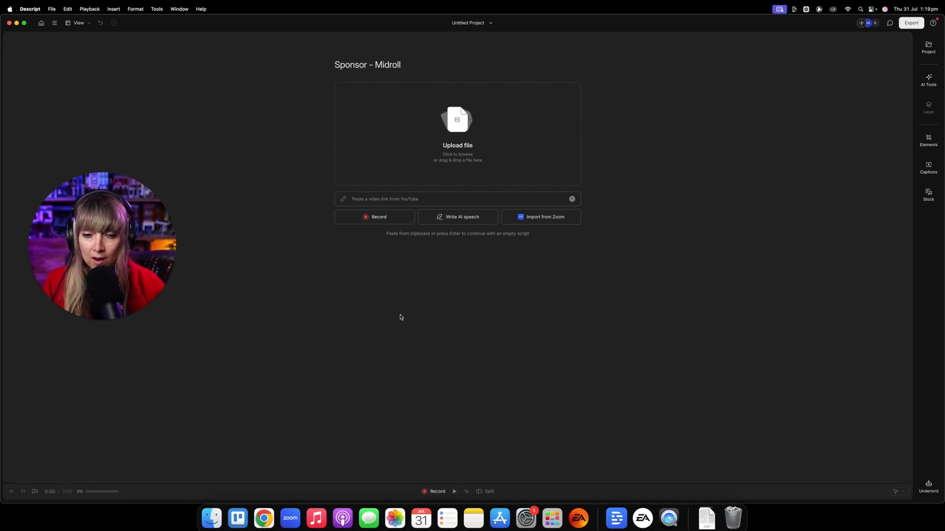
click(393, 333)
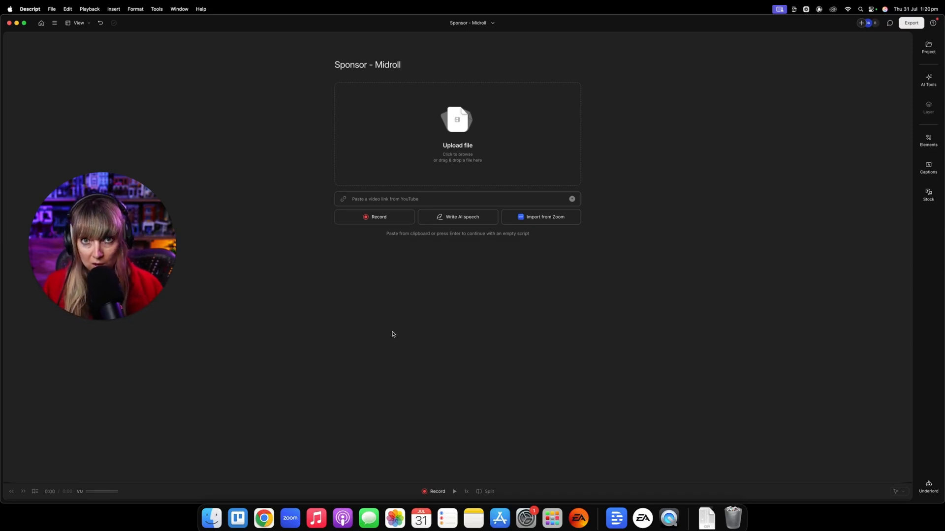
Step: Record the sponsor mid-roll read with the Clarett+ 8Pre microphone, without camera or screen share, and stop when the read is finished
click(376, 219)
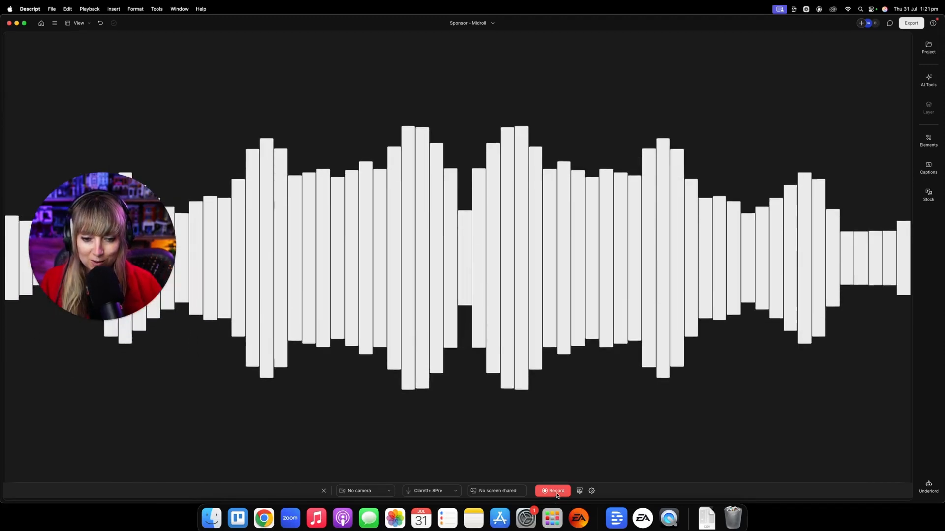
click(558, 491)
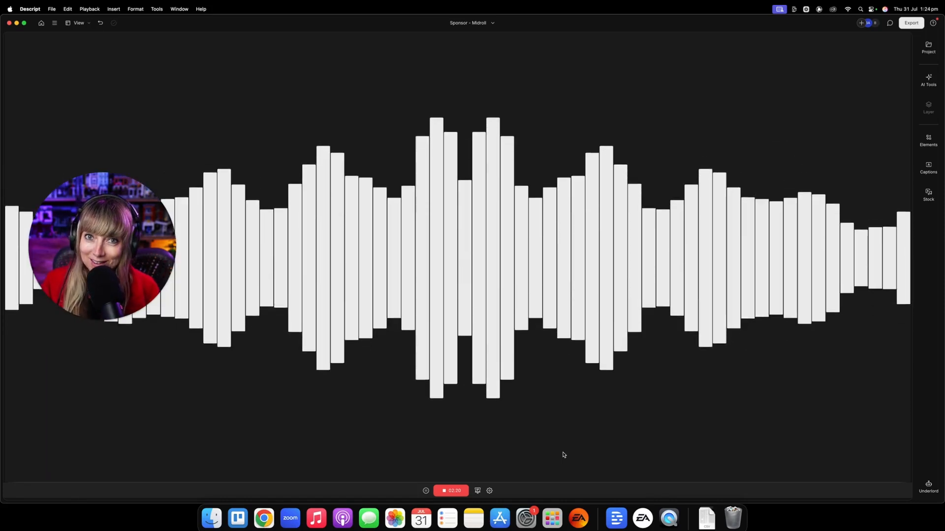
click(452, 491)
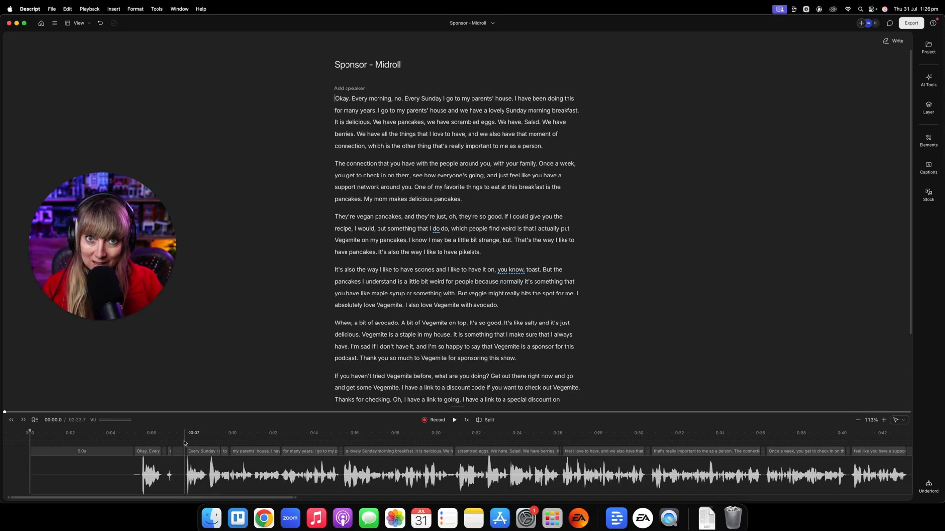
Step: Look over the mid-roll recording's waveform along the whole timeline, from its beginning to its end
scroll(221, 444, right, 10)
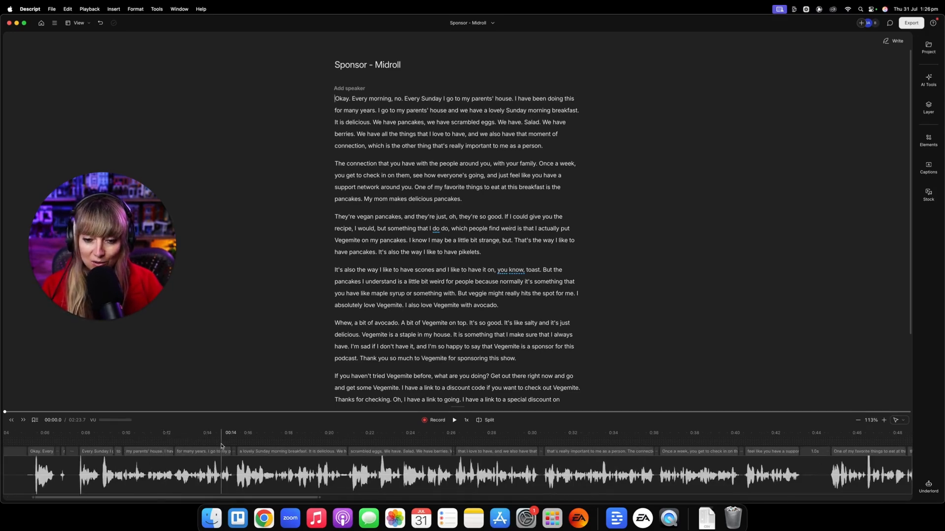
scroll(266, 444, right, 10)
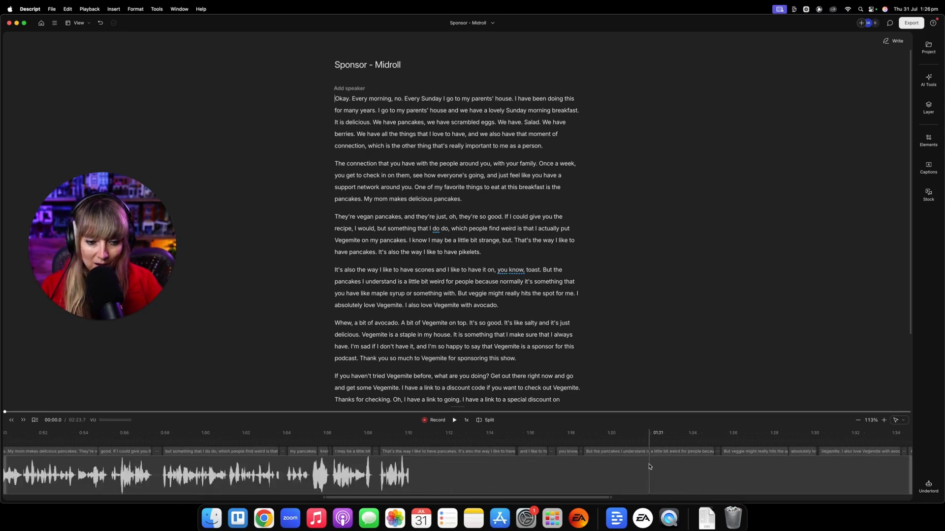
scroll(757, 436, right, 10)
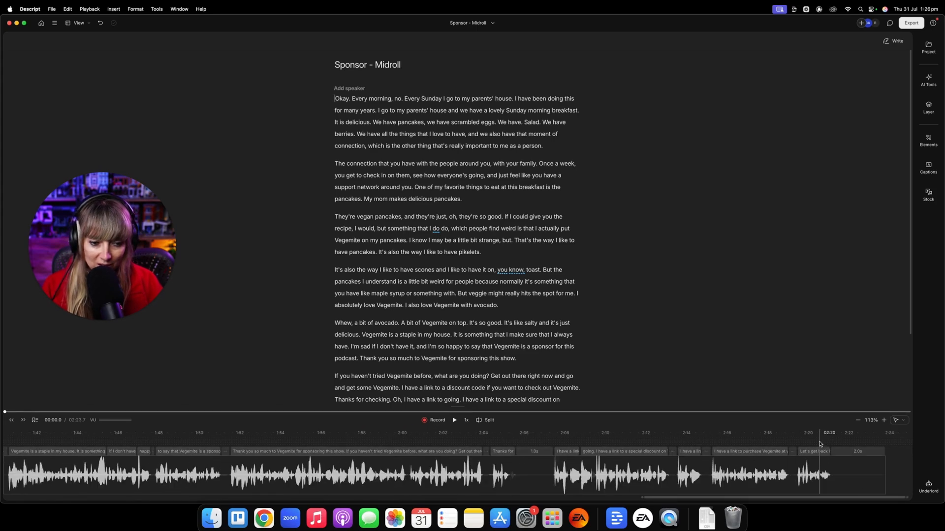
scroll(412, 445, left, 5)
scroll(412, 445, left, 20)
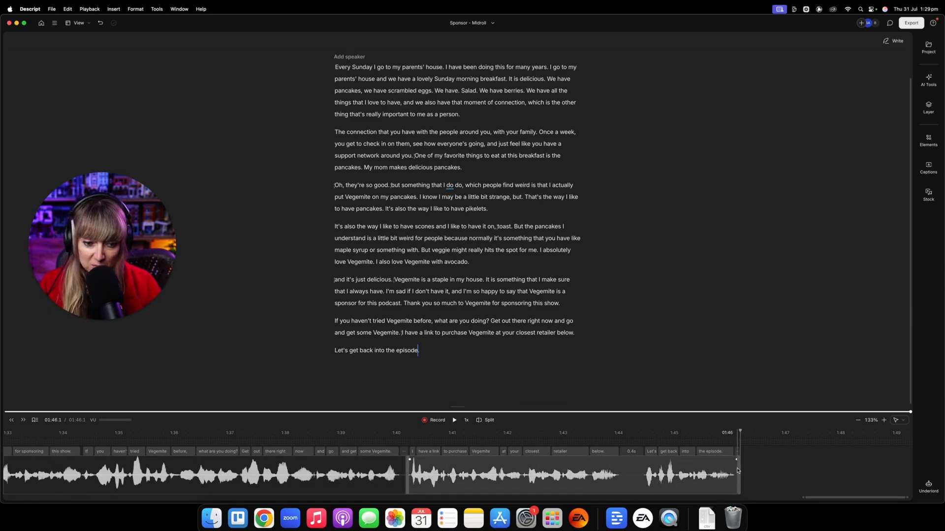
Step: Add a gap clip at the end of the mid-roll and remove the leftover silence beyond it
click(696, 488)
right_click(739, 460)
click(757, 451)
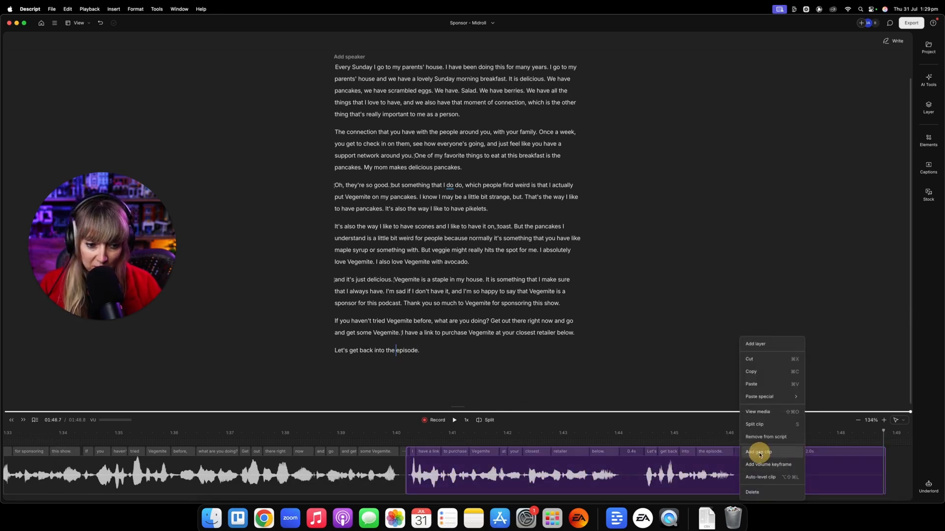
click(821, 481)
key(BackSpace)
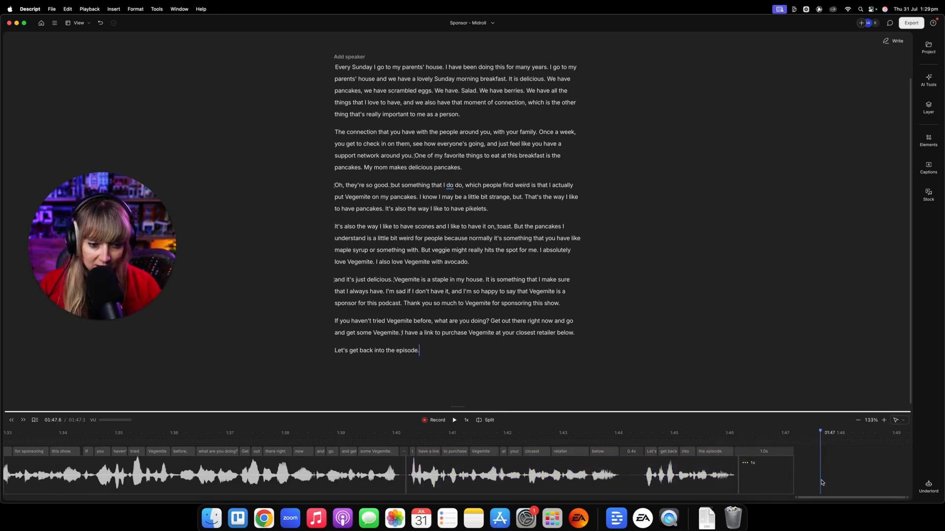
Step: Set the duration of the gap clip at the end of the mid-roll to 8 seconds
click(754, 472)
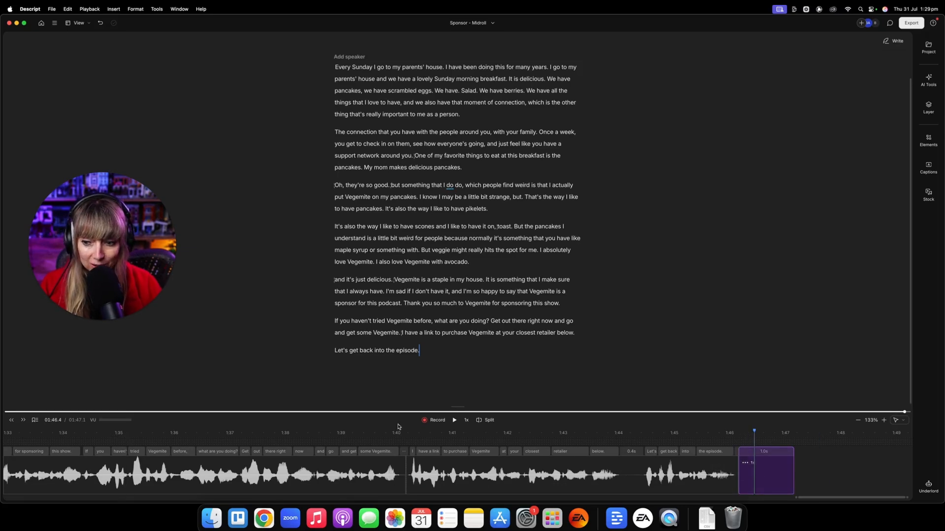
click(928, 47)
click(934, 107)
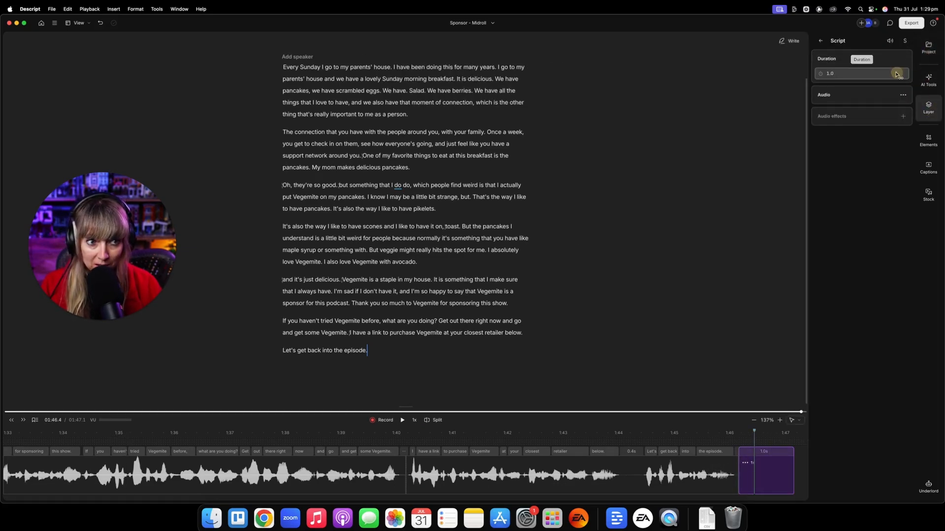
click(849, 72)
text(5)
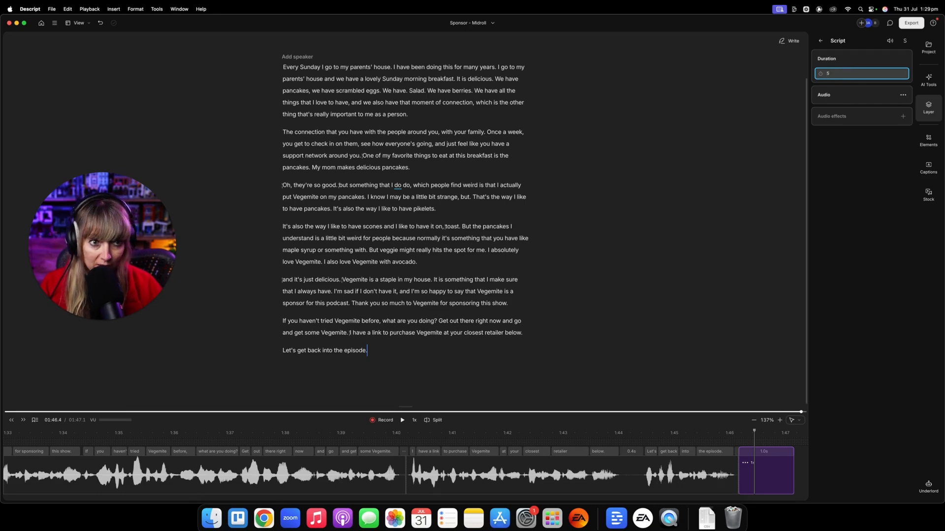
key(Return)
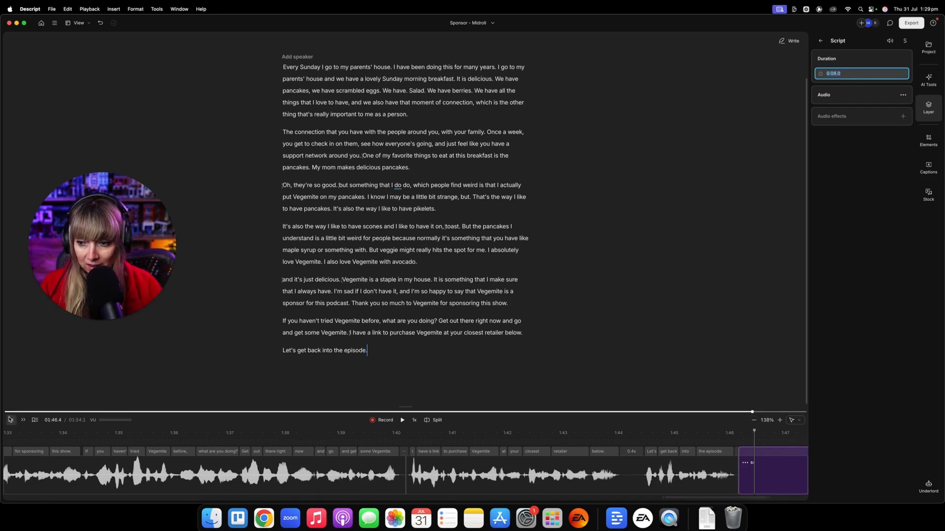
Step: Add a gap clip at the very start of the mid-roll and set its duration to 8 seconds
click(12, 420)
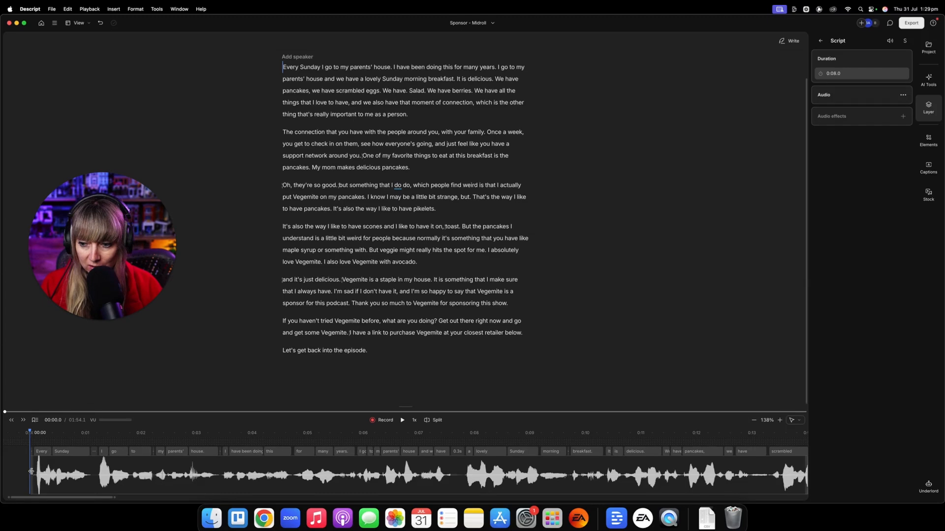
right_click(31, 471)
click(50, 452)
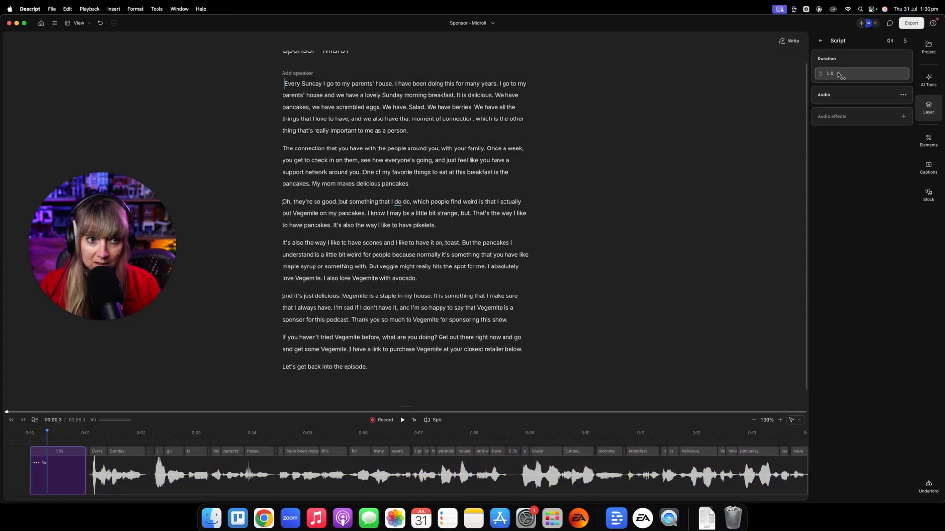
click(838, 73)
text(8)
key(Return)
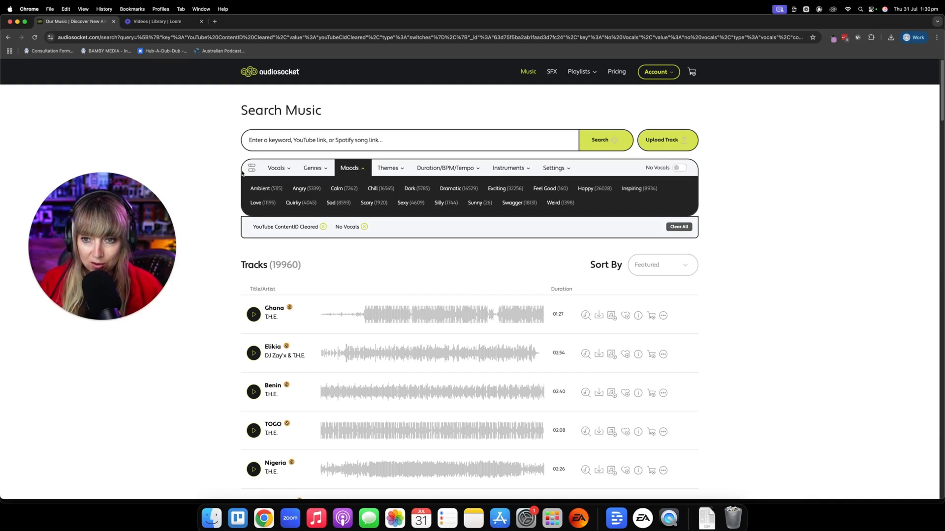
Step: Switch to the Audiosocket music search in Chrome, check the vocals filter and restrict the tracks to the Pop and Jazz genres
click(289, 170)
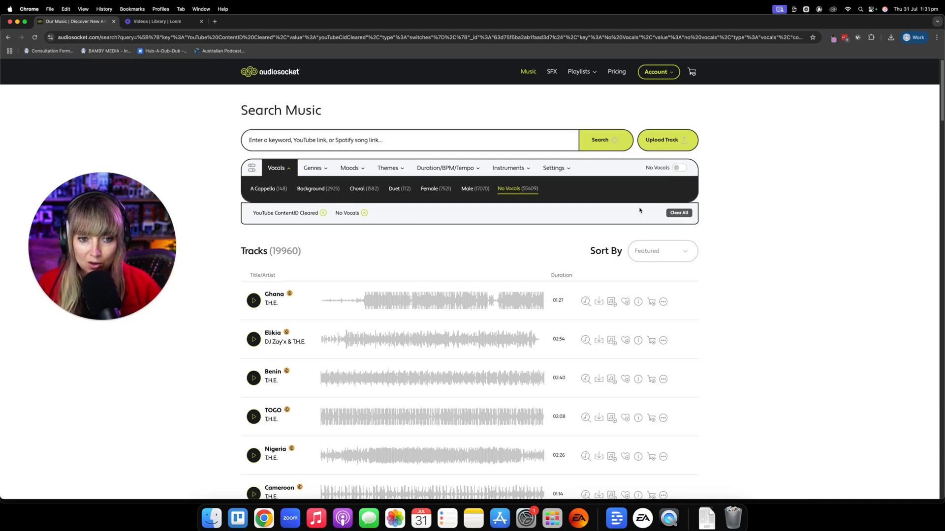
click(324, 169)
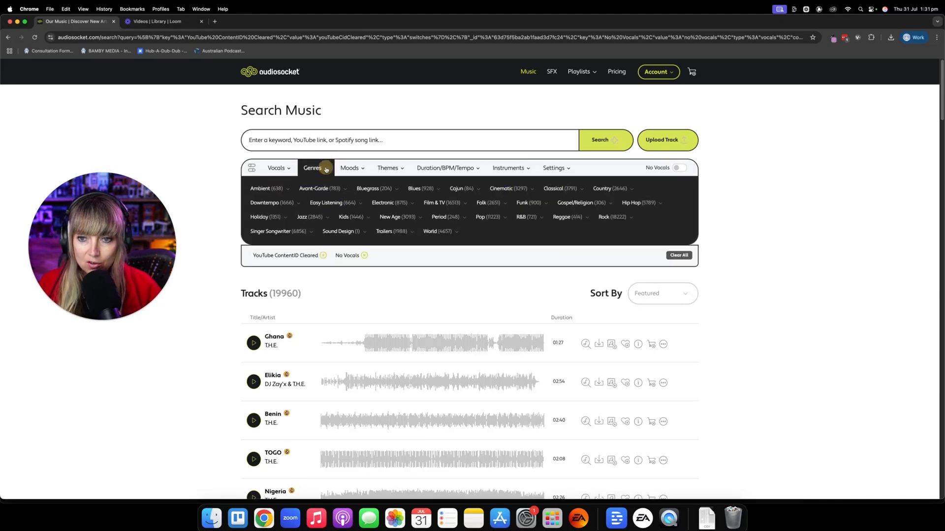
click(482, 218)
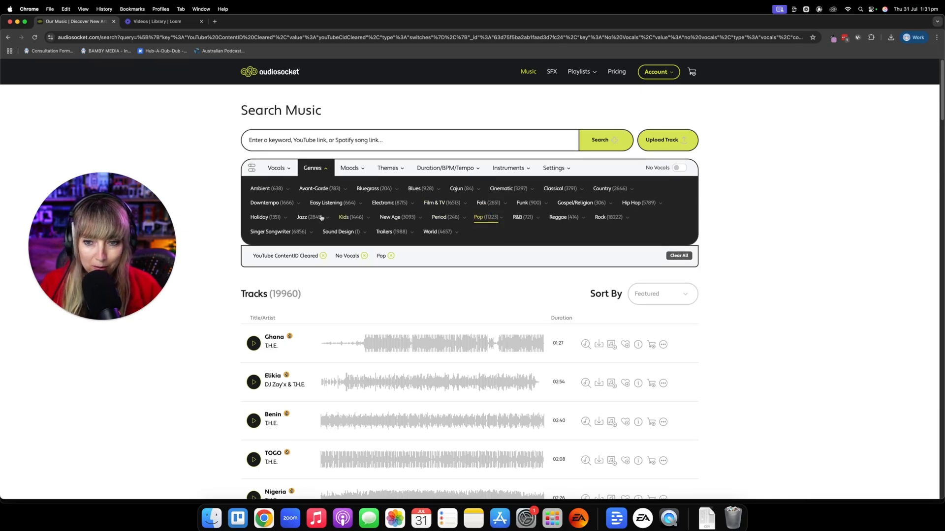
click(300, 218)
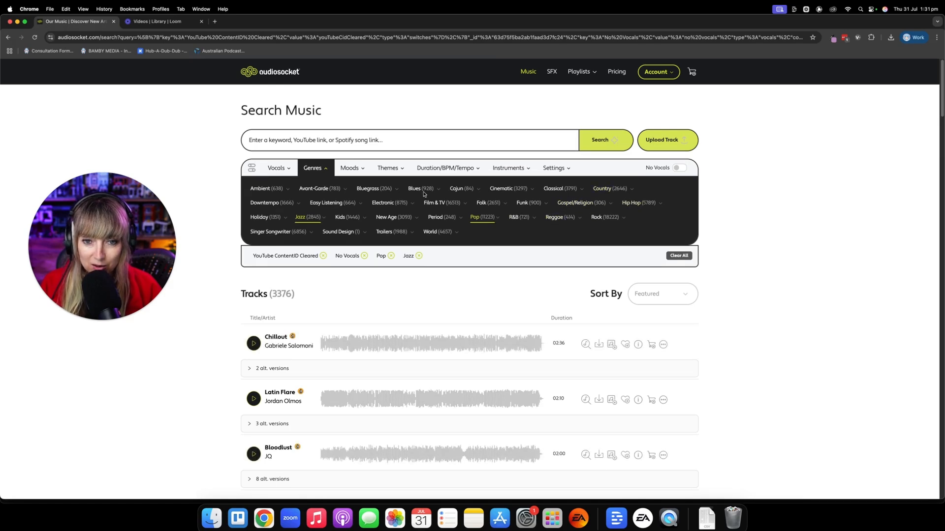
Step: Add the Quirky and Feel Good moods to the music search filters
click(364, 167)
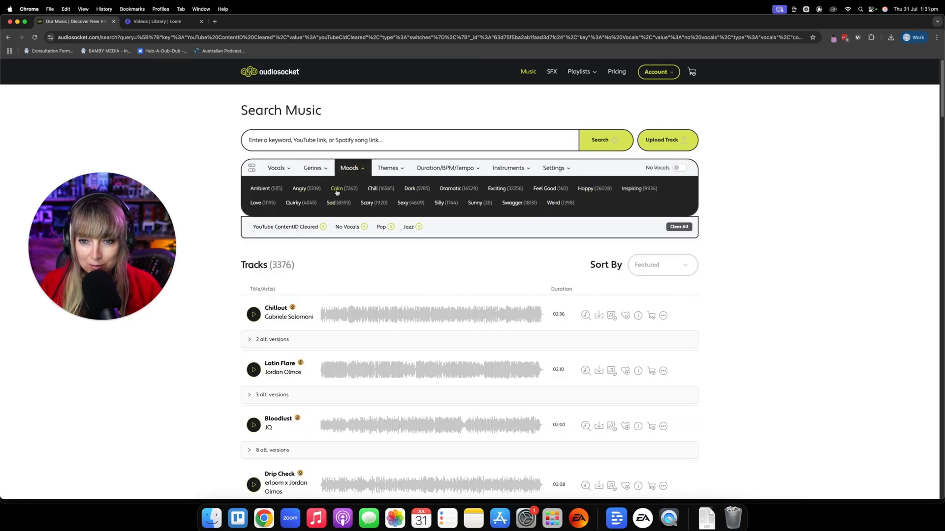
click(293, 205)
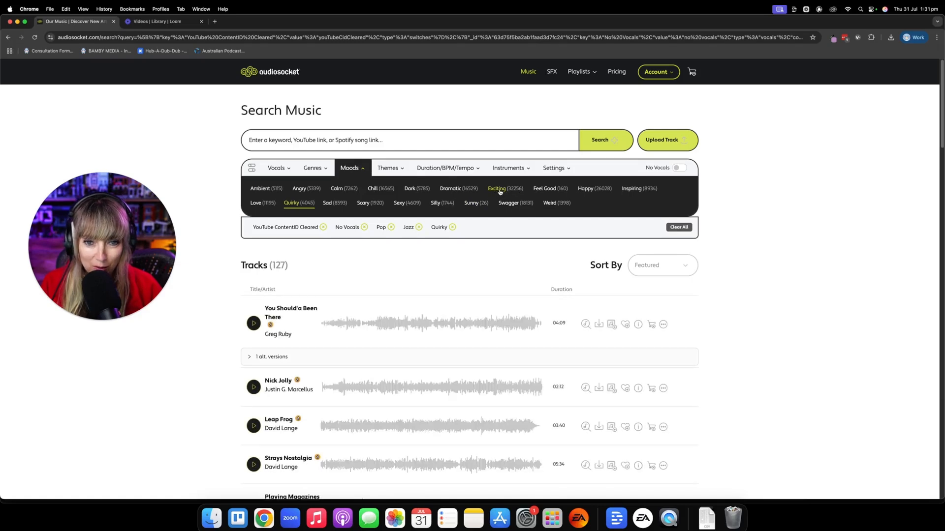
click(548, 191)
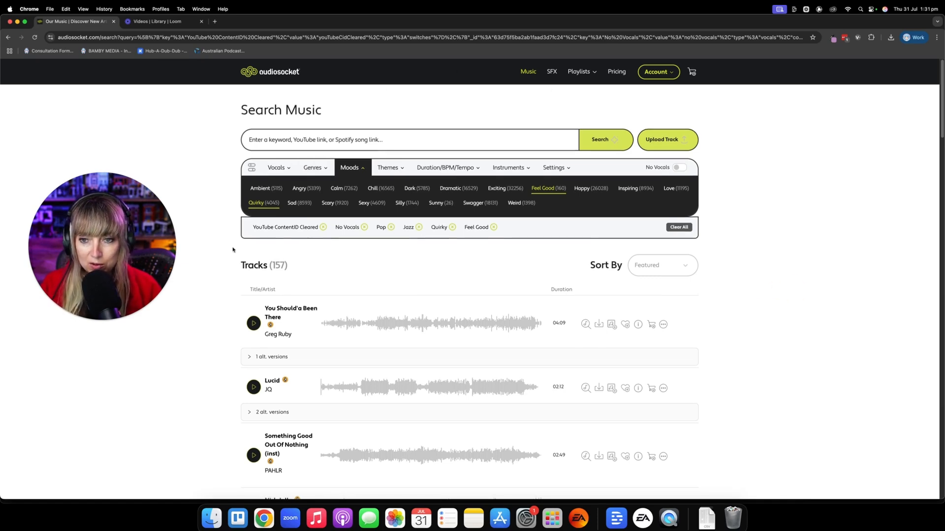
Step: Browse the filtered track list for background music that suits the sponsor mid-roll
scroll(234, 266, down, 4)
scroll(343, 246, down, 15)
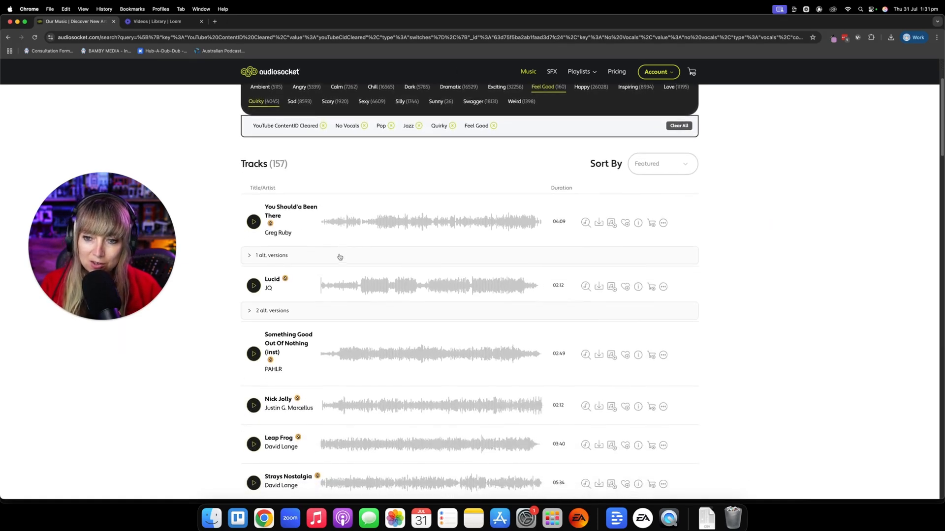
scroll(352, 265, down, 15)
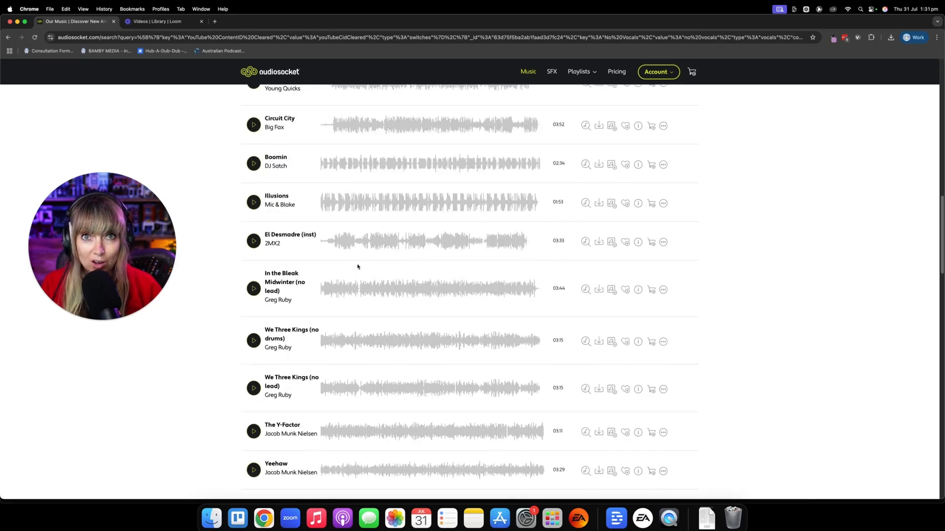
scroll(385, 275, down, 5)
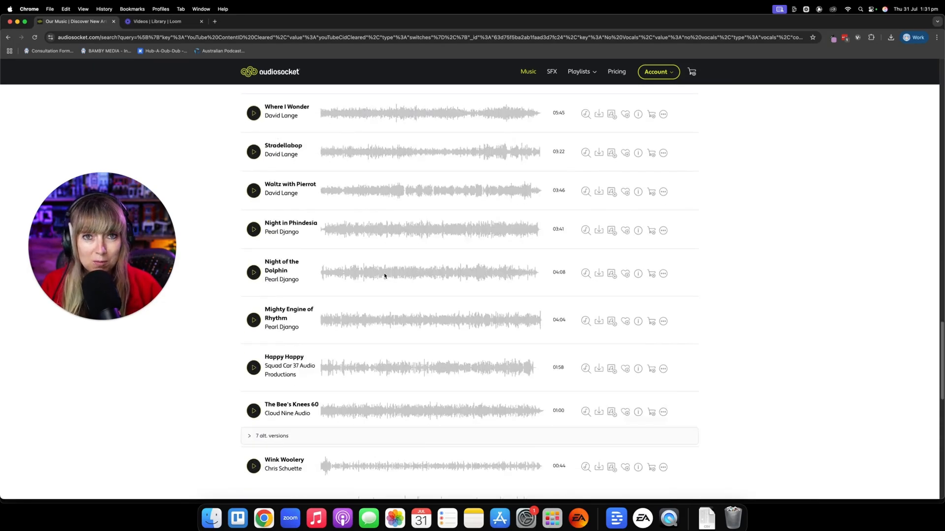
scroll(386, 273, up, 7)
scroll(395, 266, up, 5)
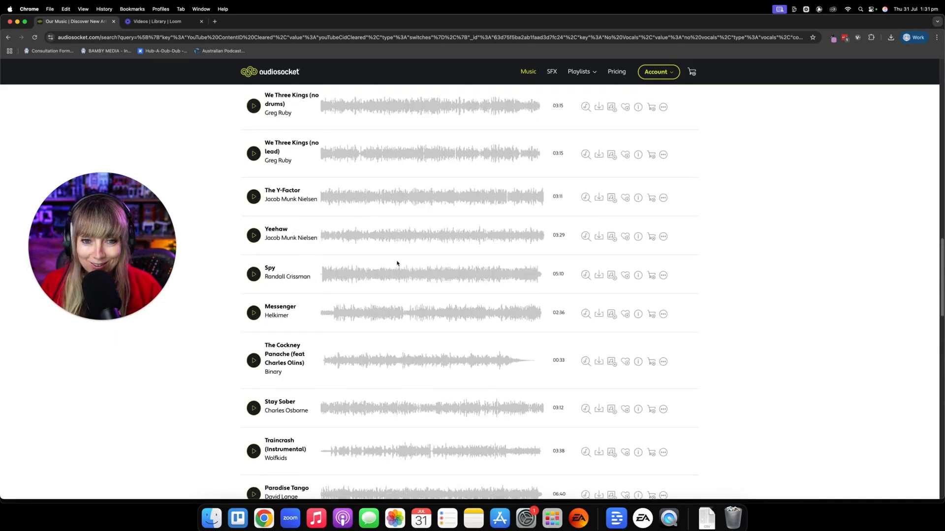
Step: Switch to Descript to check the sponsor mid-roll's total length, and return to the Audiosocket track list in Chrome
scroll(521, 187, up, 2)
scroll(521, 188, up, 2)
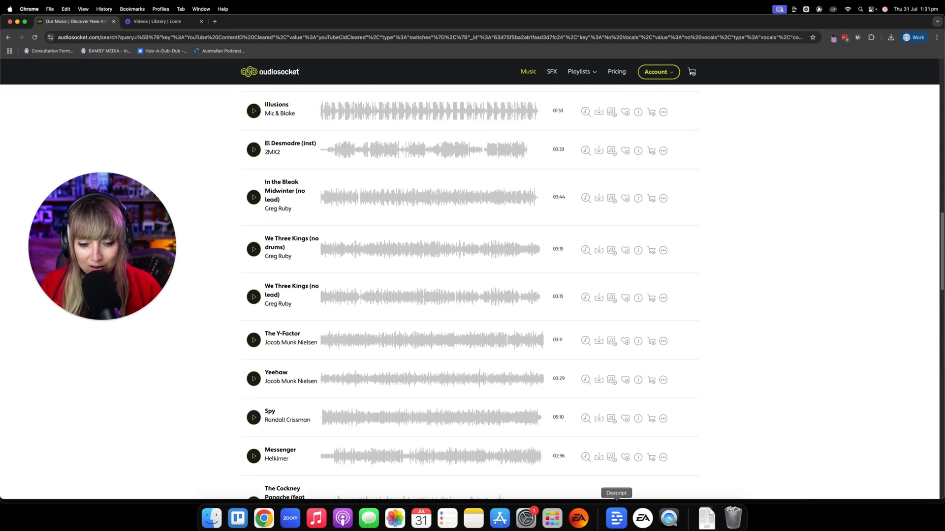
click(616, 518)
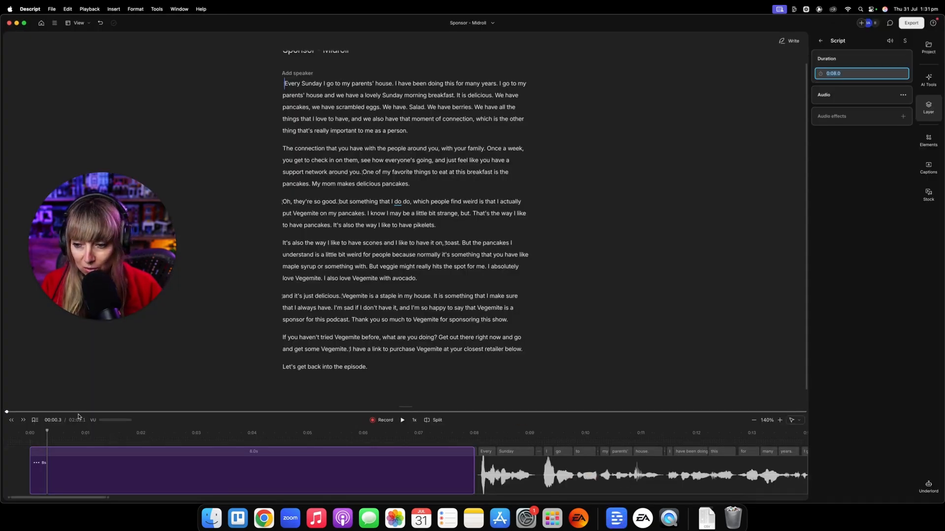
click(264, 519)
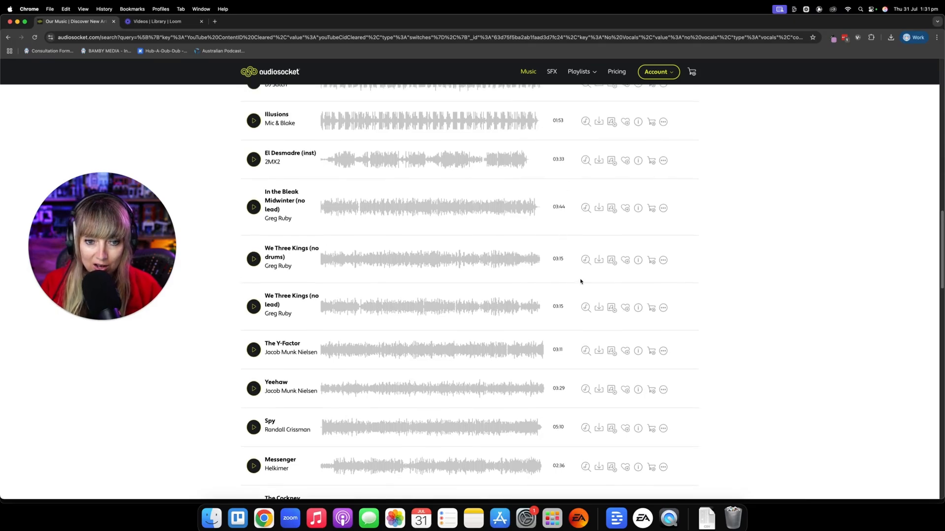
Step: Restrict the music search to tracks with a duration of 2:00 to 2:33
scroll(568, 297, down, 5)
scroll(563, 285, down, 4)
scroll(565, 213, up, 20)
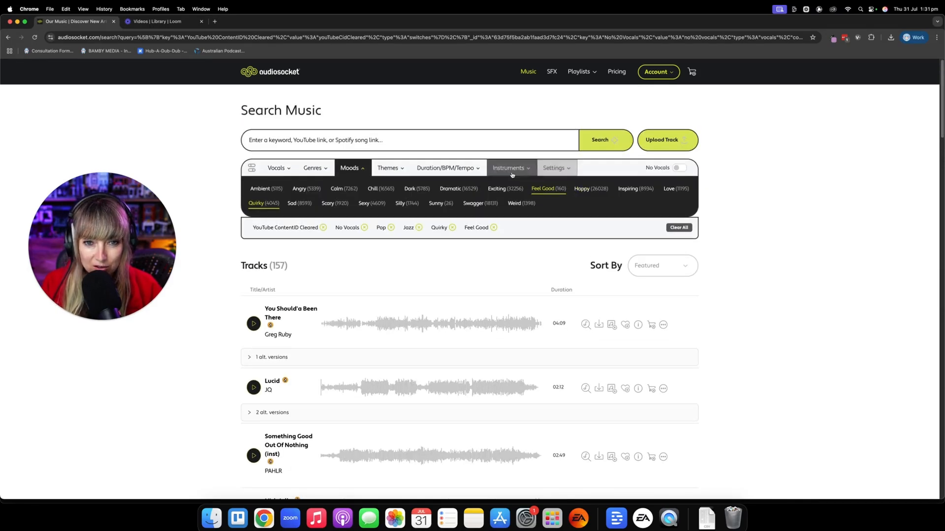
click(475, 169)
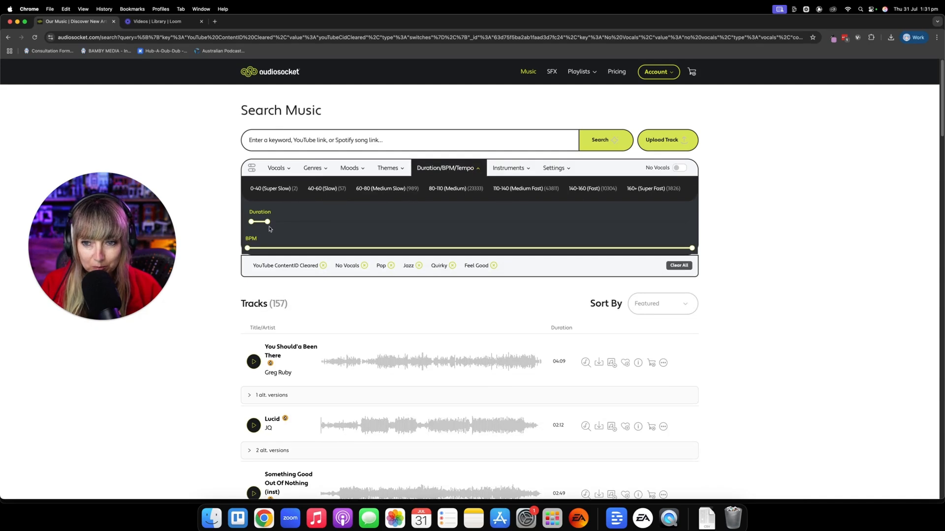
mouse_move(268, 223)
mouse_move(267, 224)
mouse_down()
mouse_move(292, 224)
mouse_move(271, 222)
mouse_move(284, 223)
mouse_up()
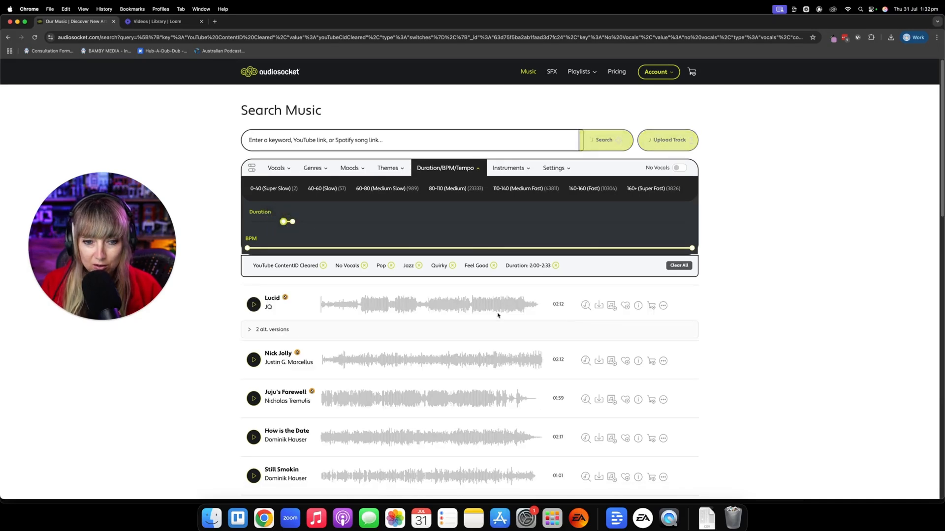
scroll(561, 355, down, 3)
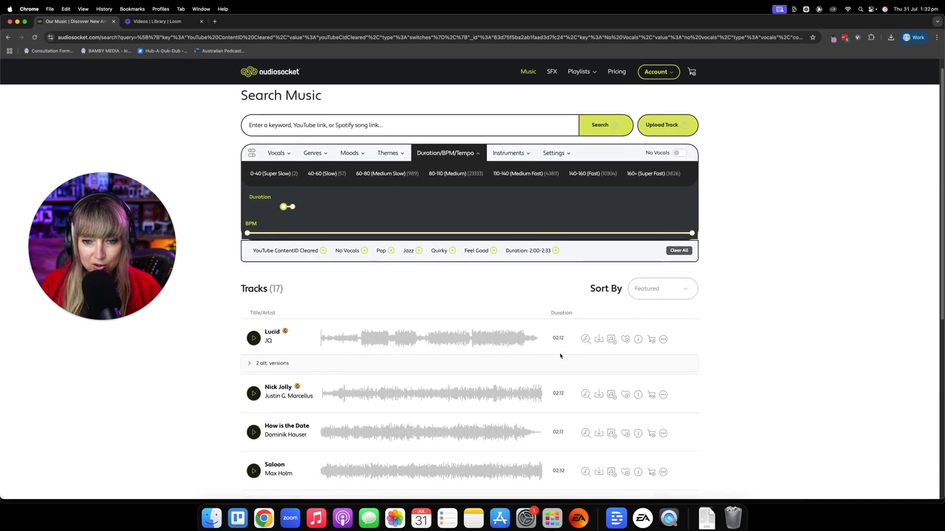
scroll(559, 354, down, 5)
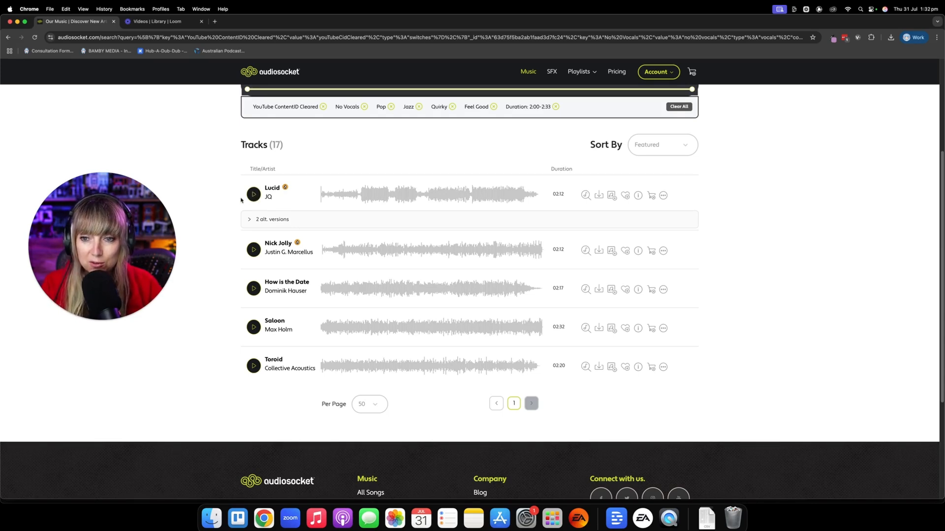
Step: Preview the tracks Lucid, Nick Jolly, How is the Date and Saloon to judge which suit the sponsor mid-roll
click(254, 194)
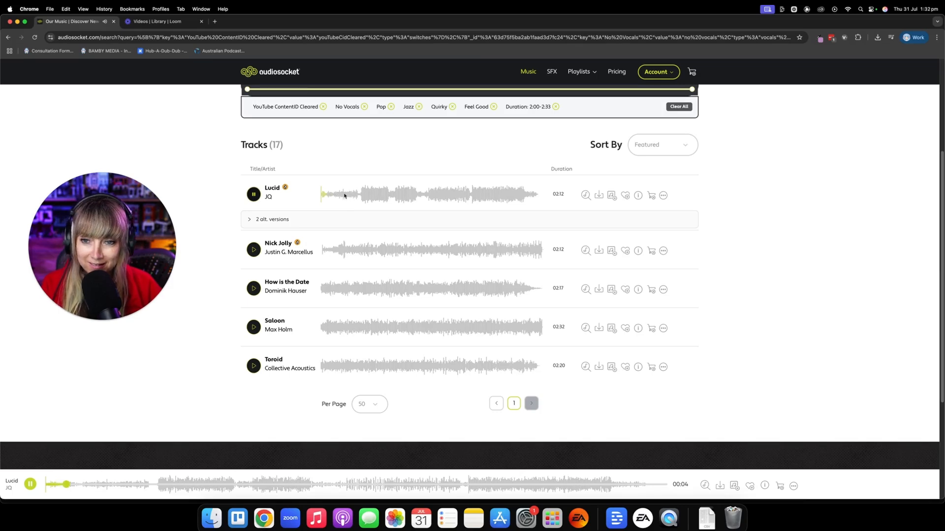
click(359, 195)
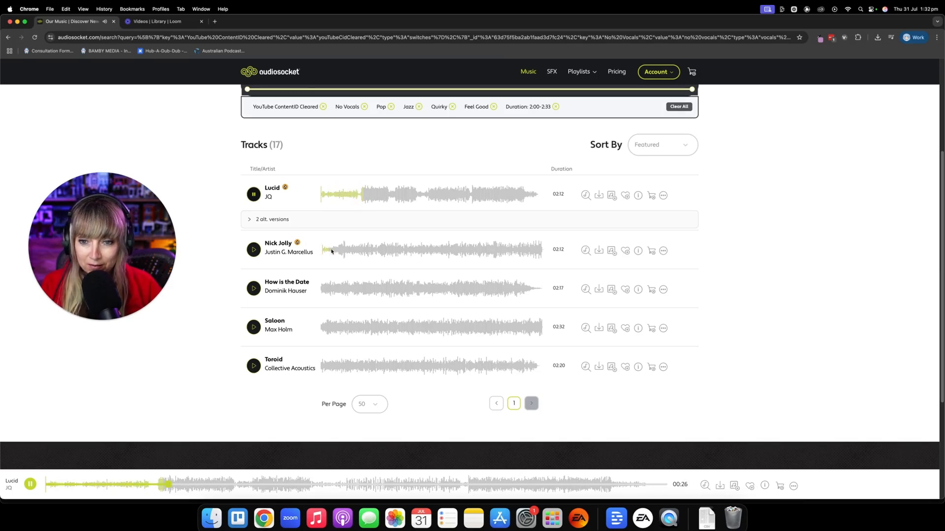
click(254, 196)
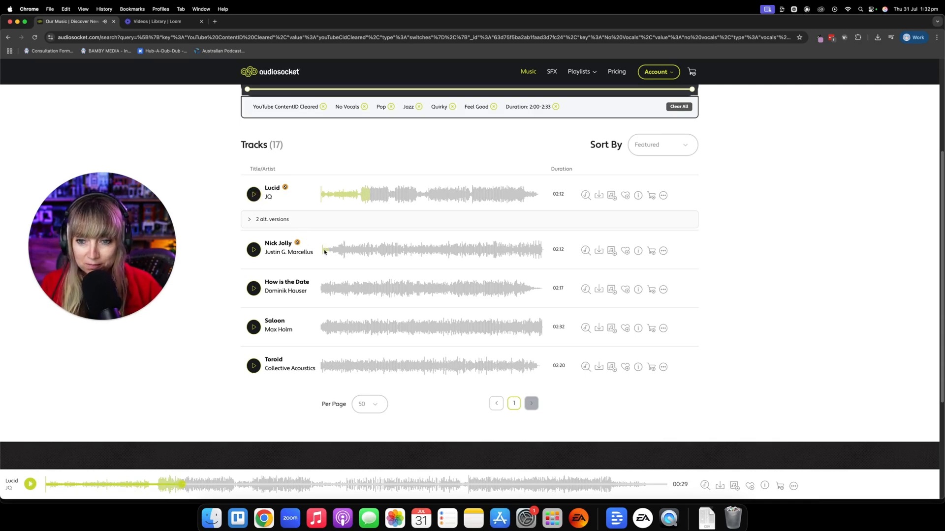
click(254, 249)
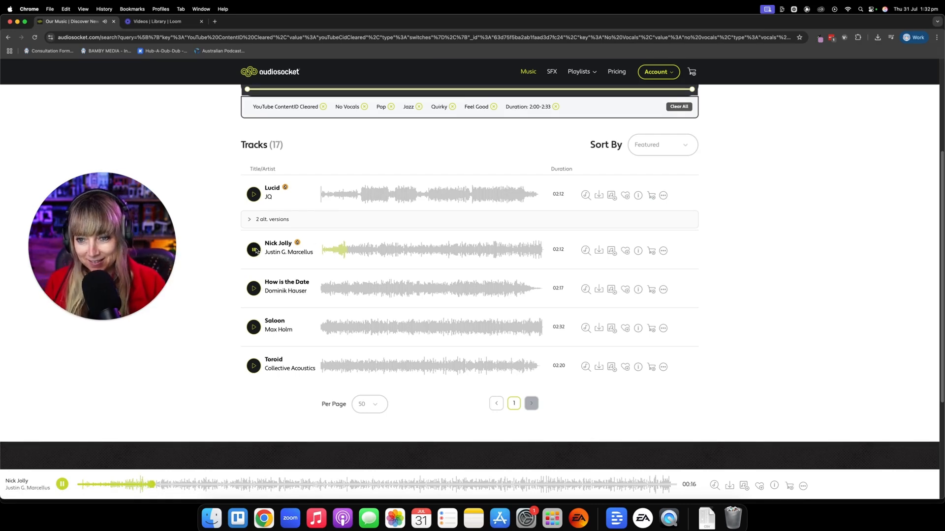
click(254, 289)
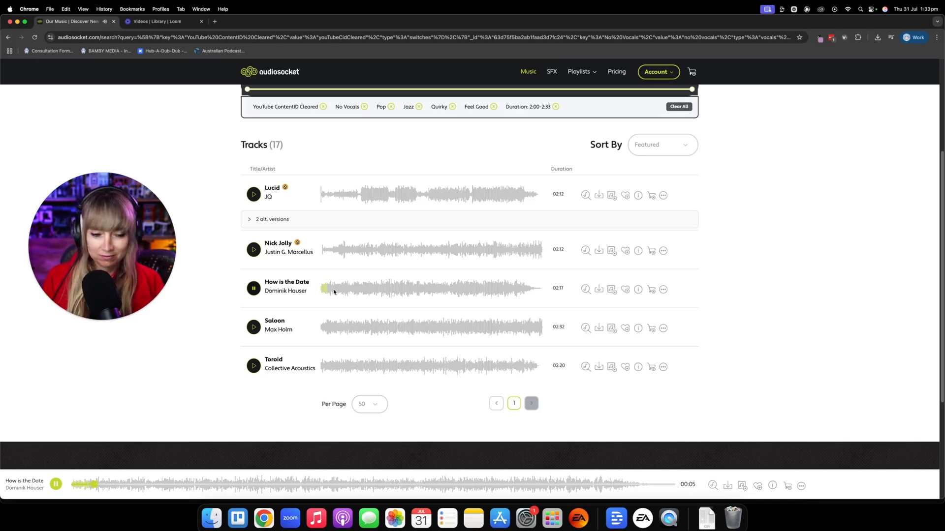
click(255, 290)
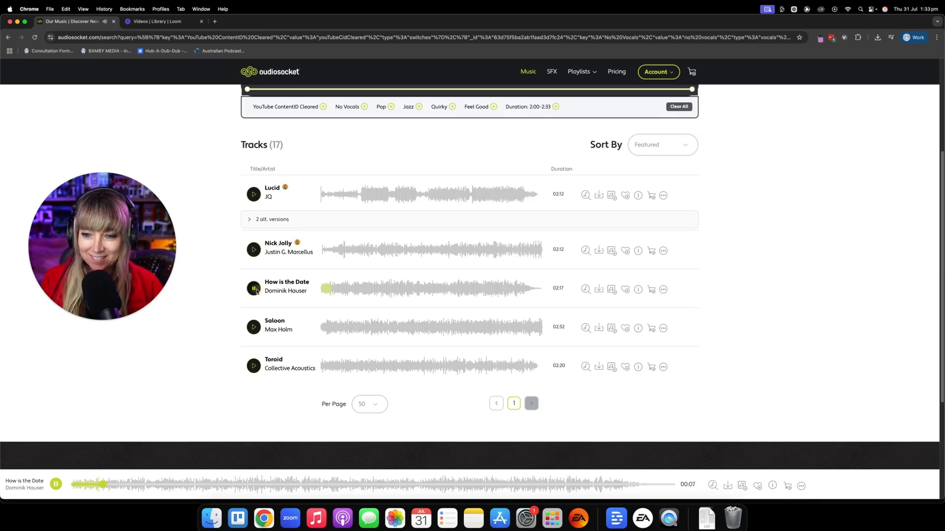
click(254, 328)
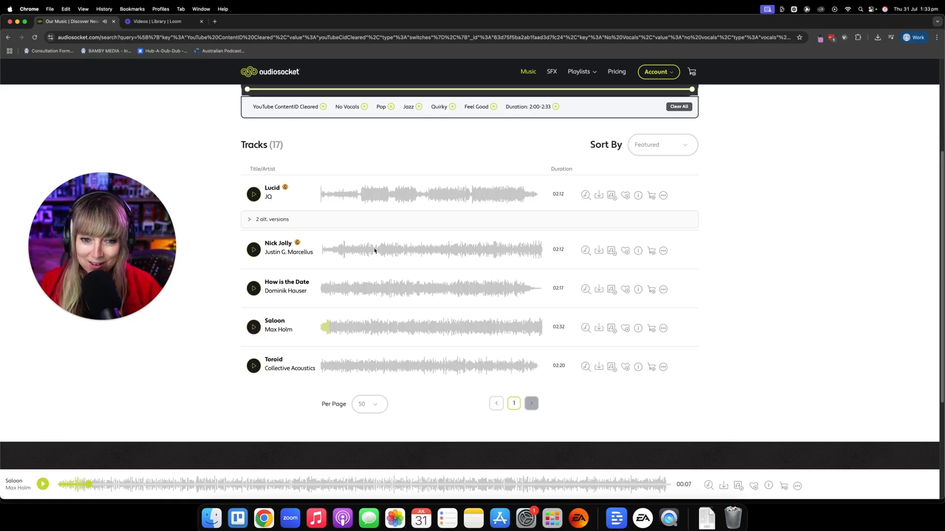
Step: Download the Nick Jolly track as an MP3 into the Fake Podcast folder under COURSES > Descript Course
click(600, 251)
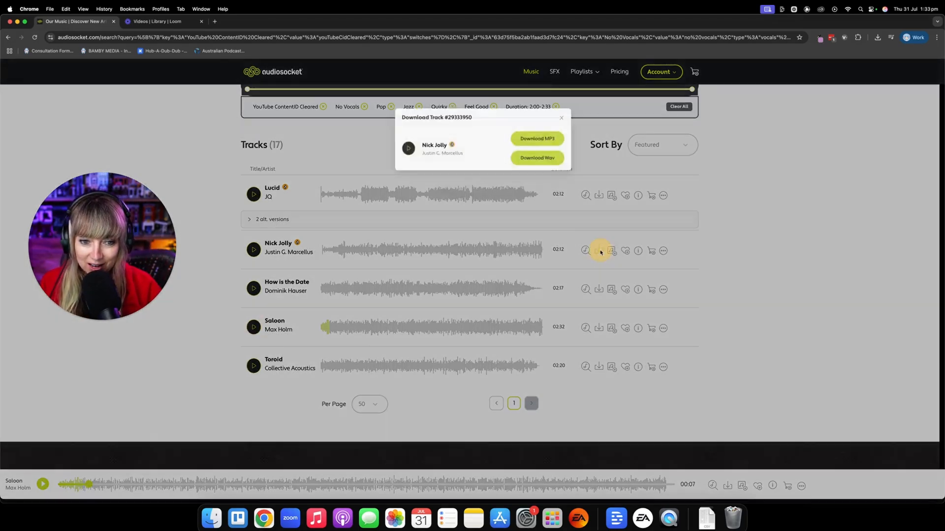
click(550, 127)
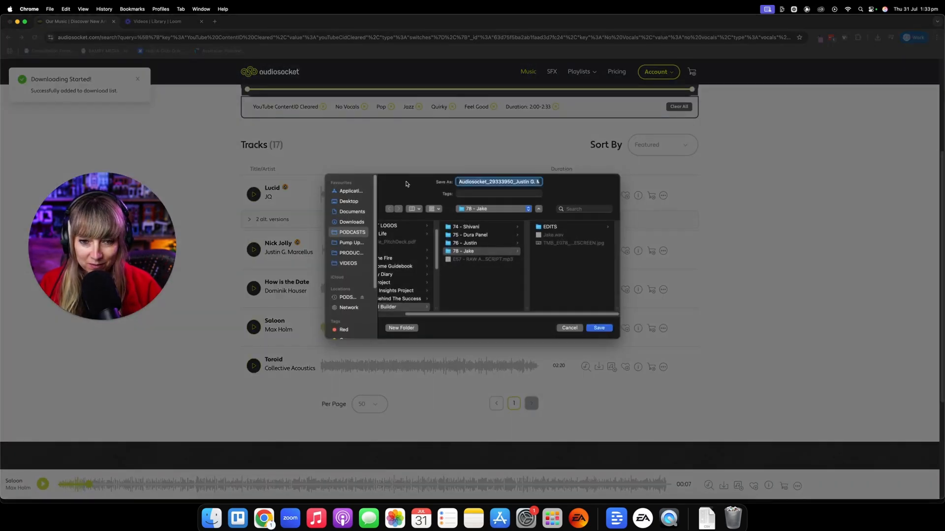
click(352, 243)
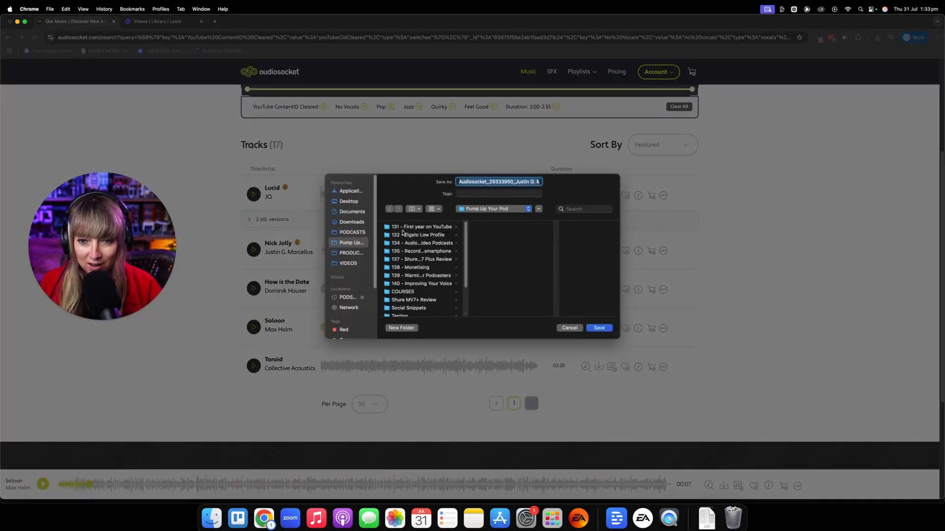
click(413, 287)
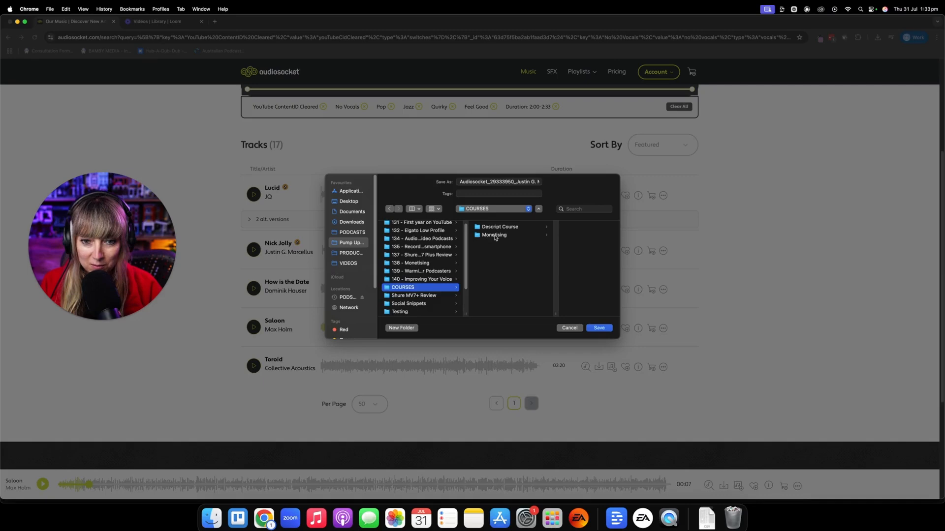
click(509, 227)
click(580, 234)
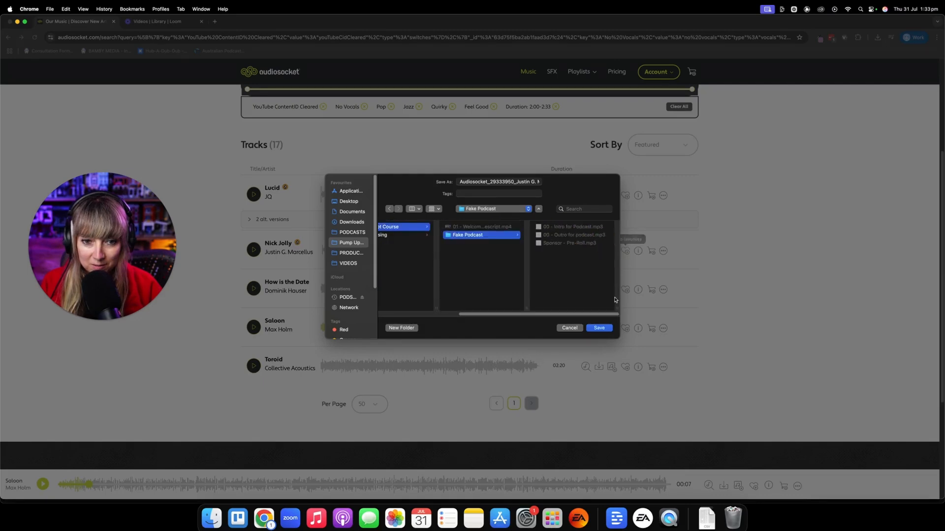
click(599, 328)
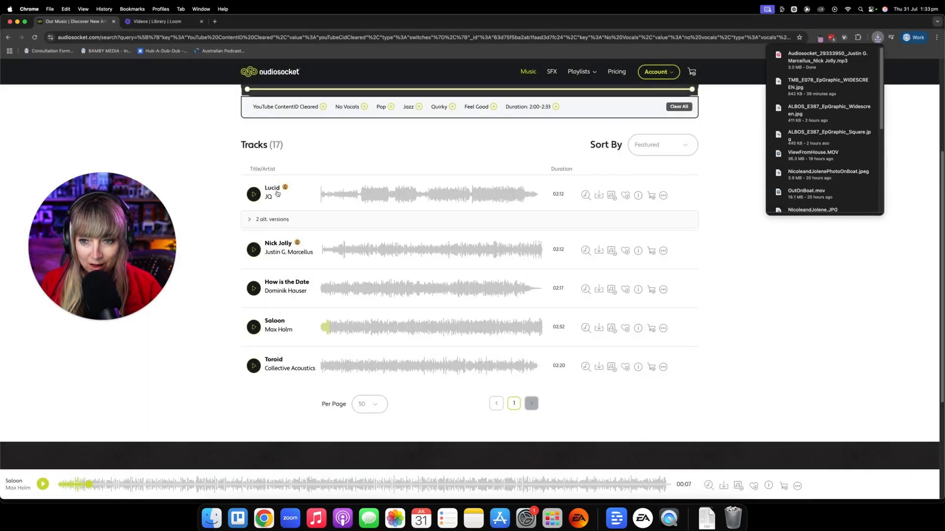
Step: Download the Saloon track as an MP3 into the same Fake Podcast folder
click(599, 328)
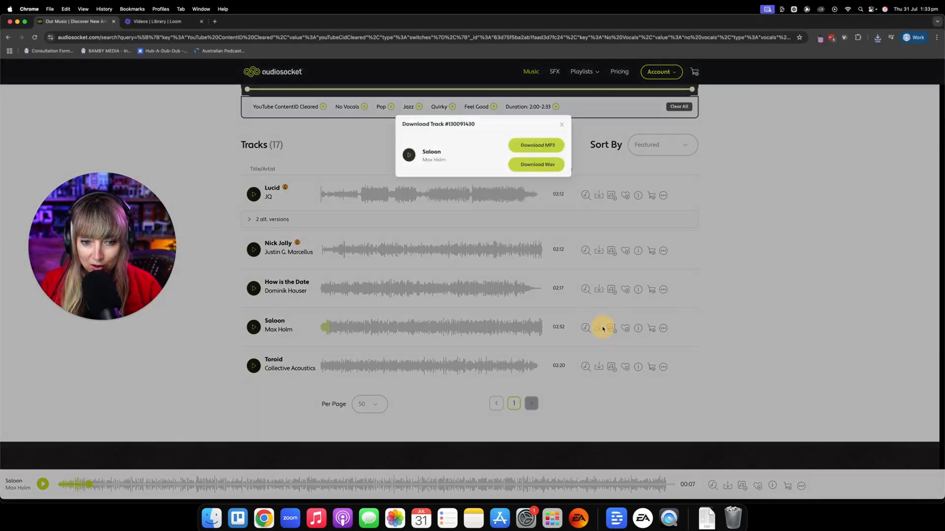
click(546, 129)
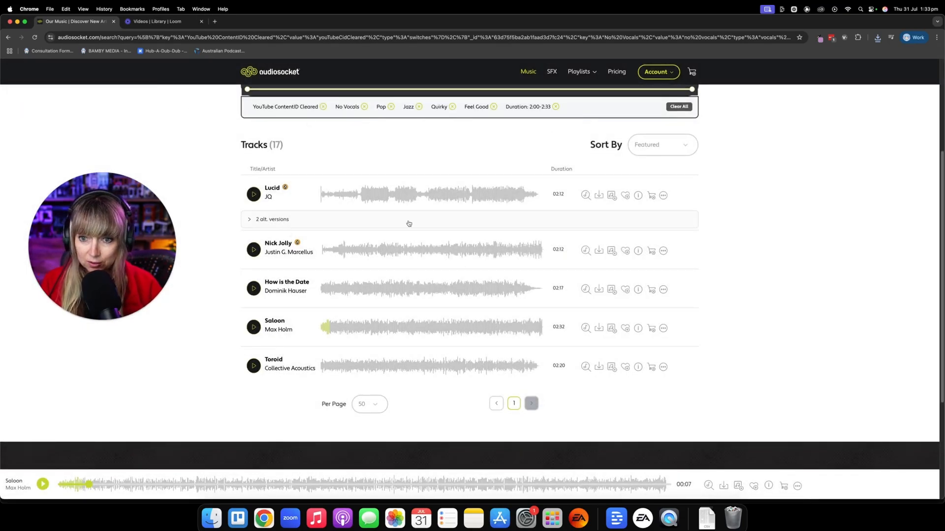
click(254, 366)
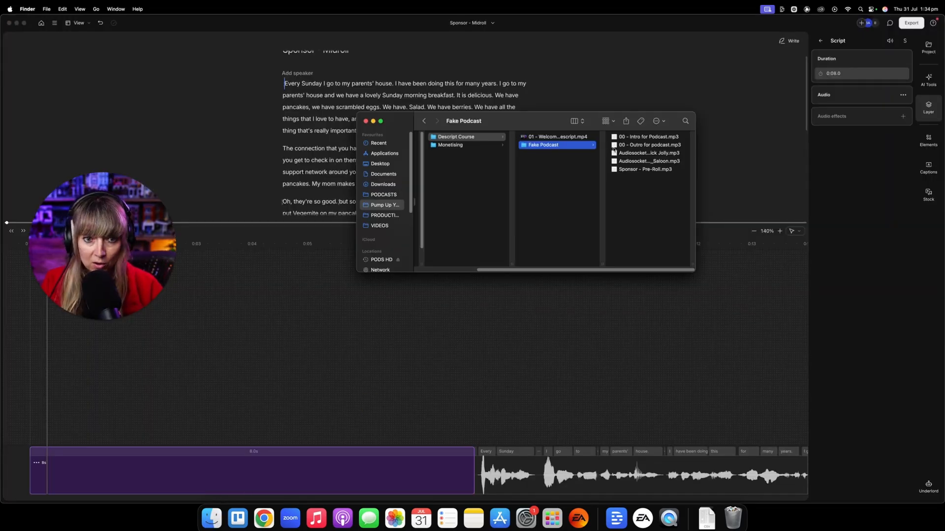
Step: Add the Nick Jolly MP3 from the Fake Podcast folder to Descript's mid-roll timeline as a layer starting at the very beginning
click(648, 153)
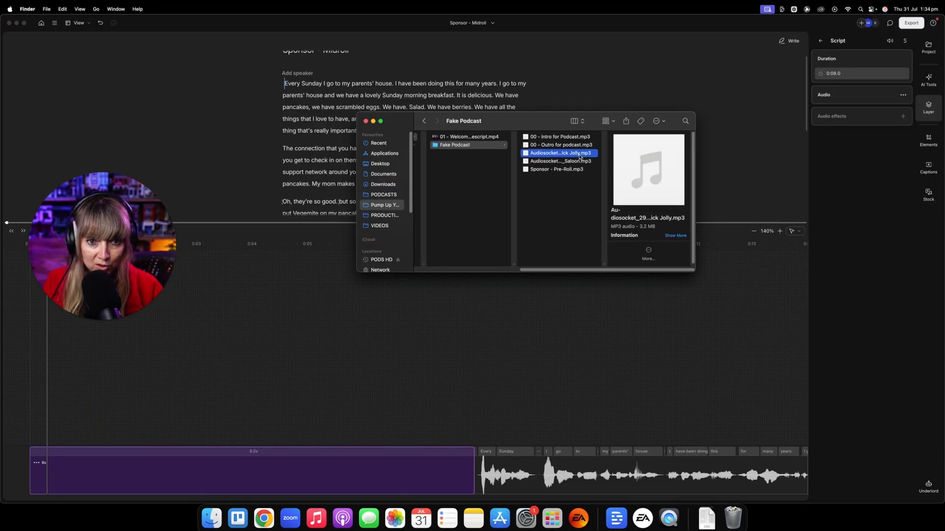
drag(580, 157, 285, 401)
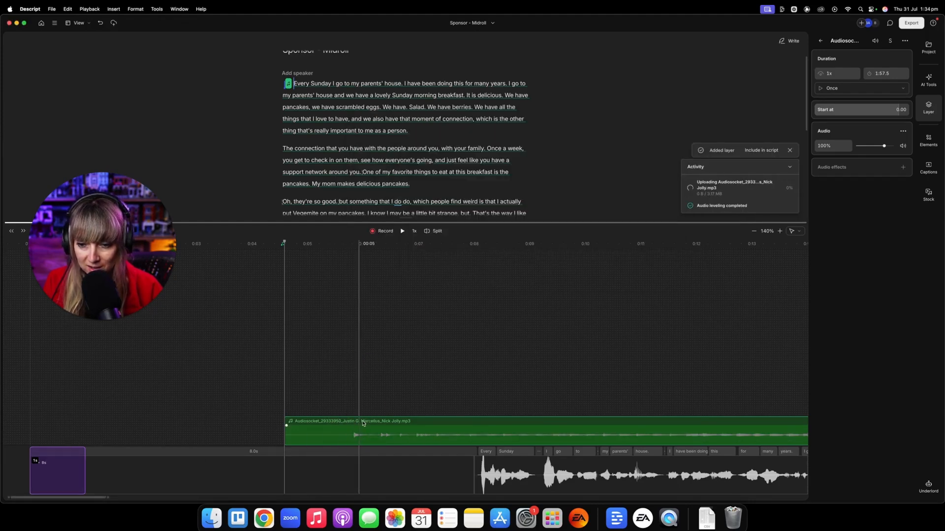
drag(363, 423, 127, 428)
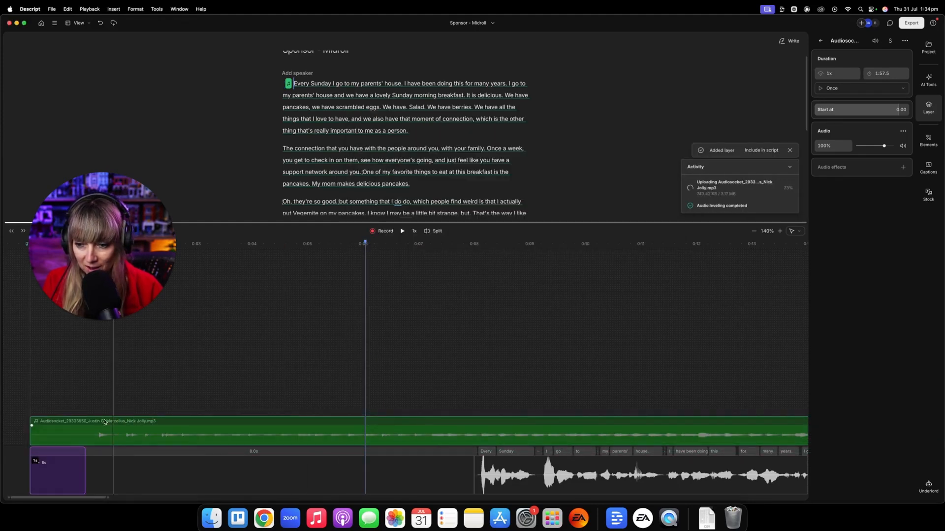
click(65, 383)
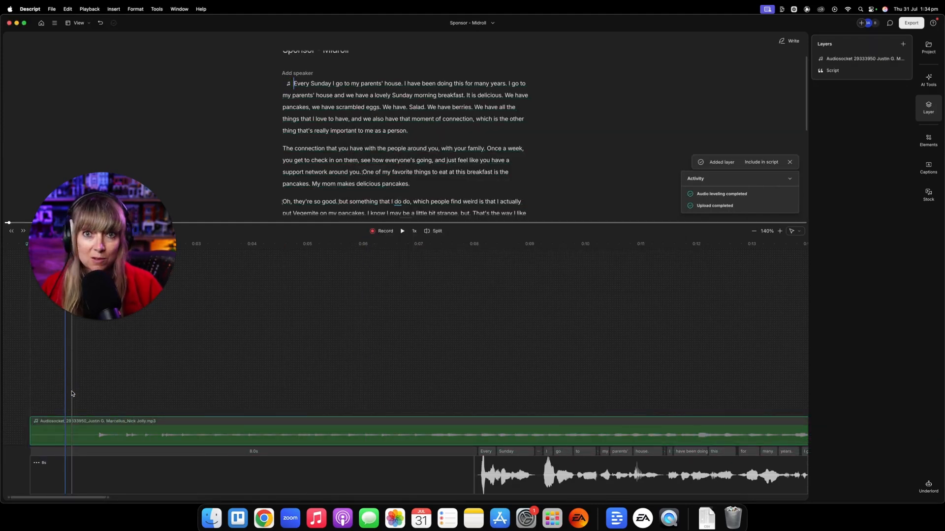
Step: Play the mid-roll's opening gap to hear how the music leads up to the first spoken words
click(71, 391)
key(space)
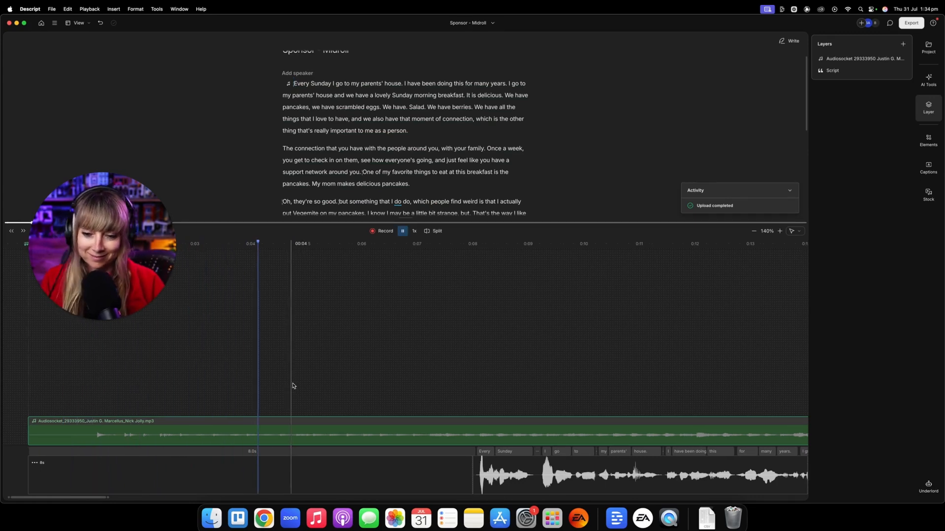
click(337, 388)
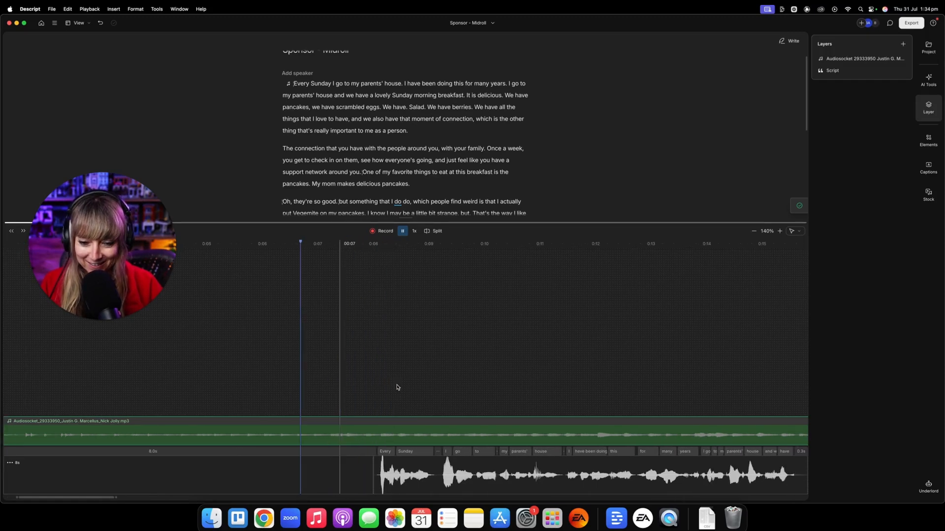
key(space)
Step: Add three volume keyframes to the Nick Jolly music layer, at about 8, 5 and 2.5 seconds within the opening gap
right_click(375, 437)
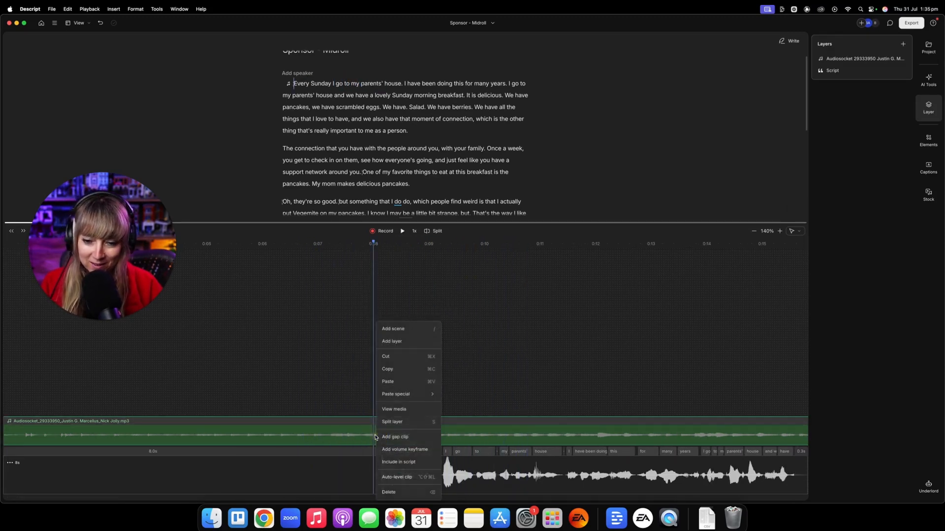
click(409, 451)
right_click(207, 444)
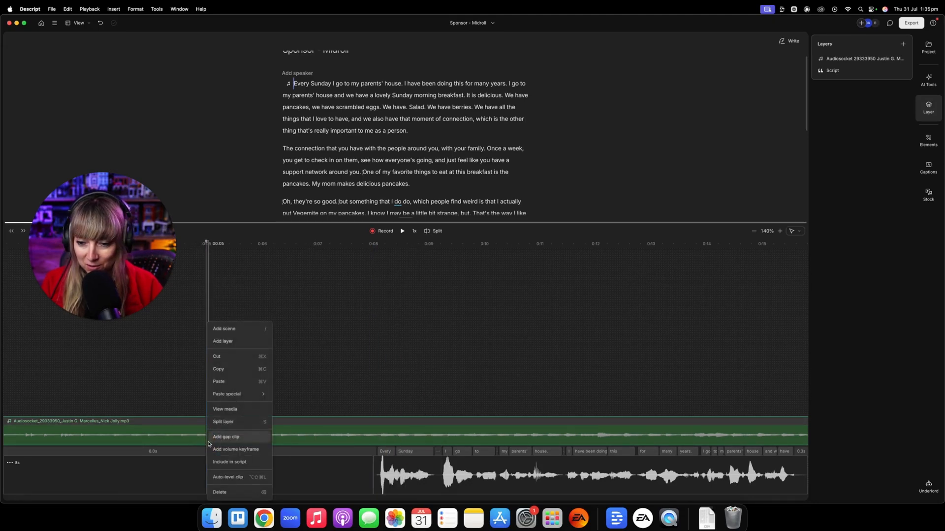
click(237, 449)
right_click(74, 438)
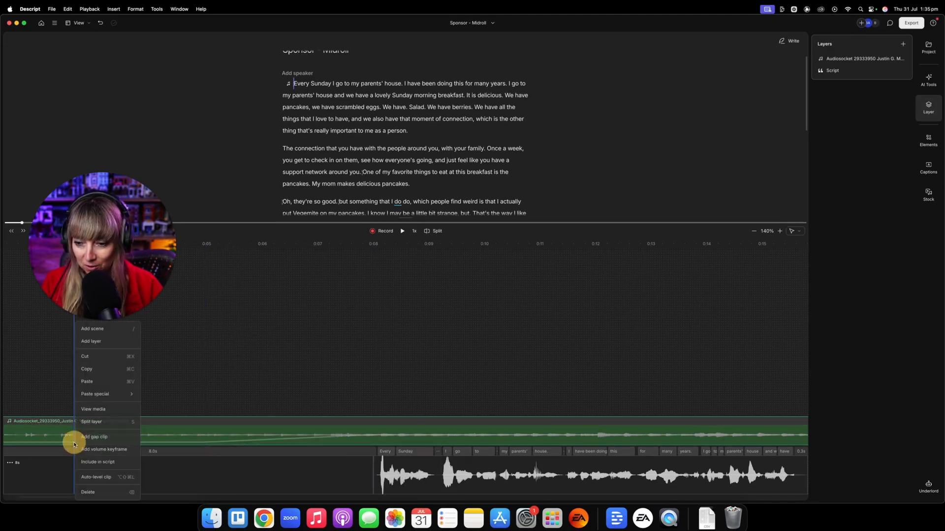
click(114, 452)
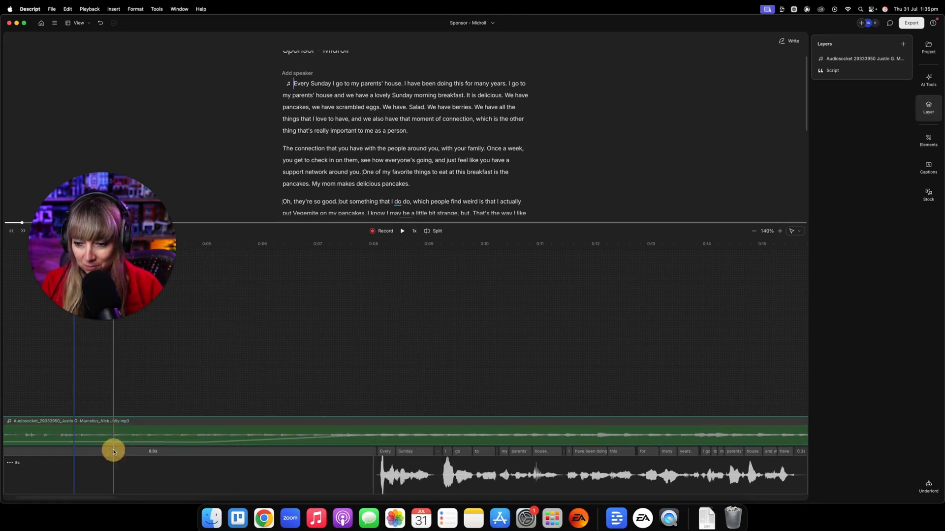
right_click(374, 436)
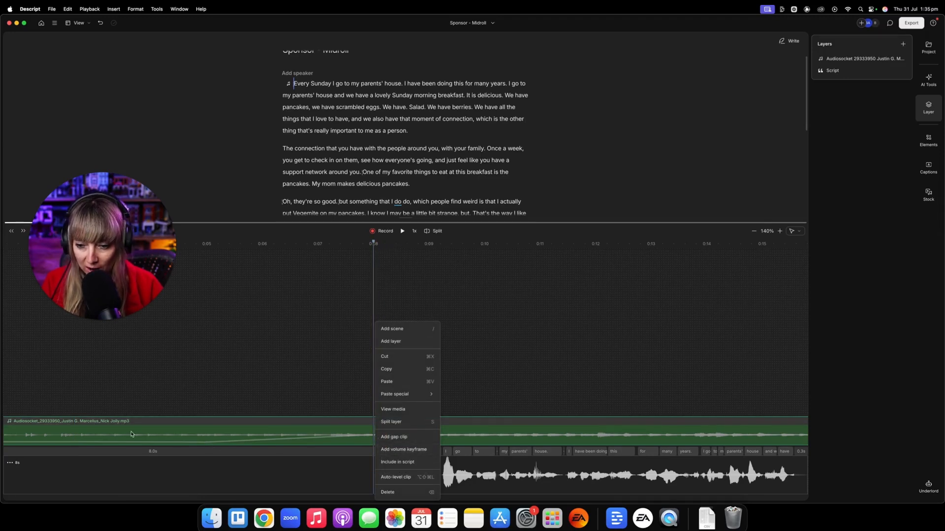
click(232, 392)
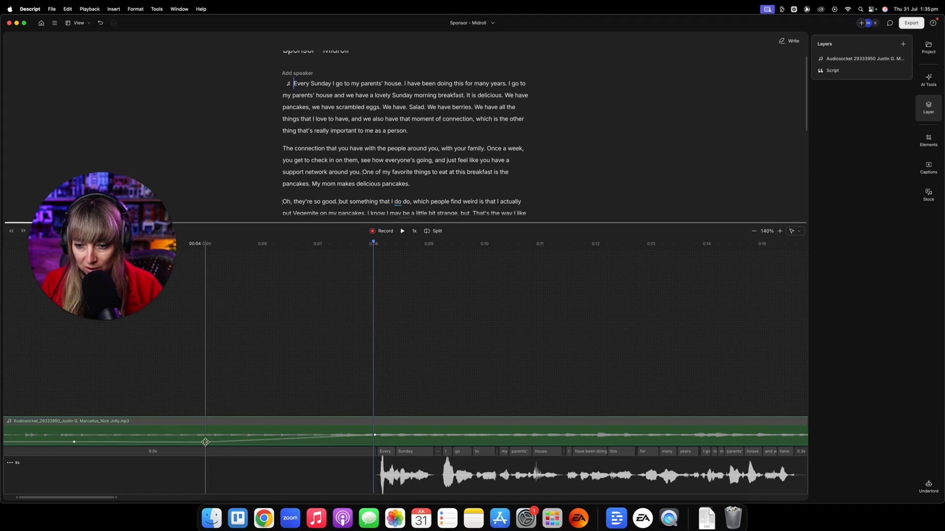
click(205, 441)
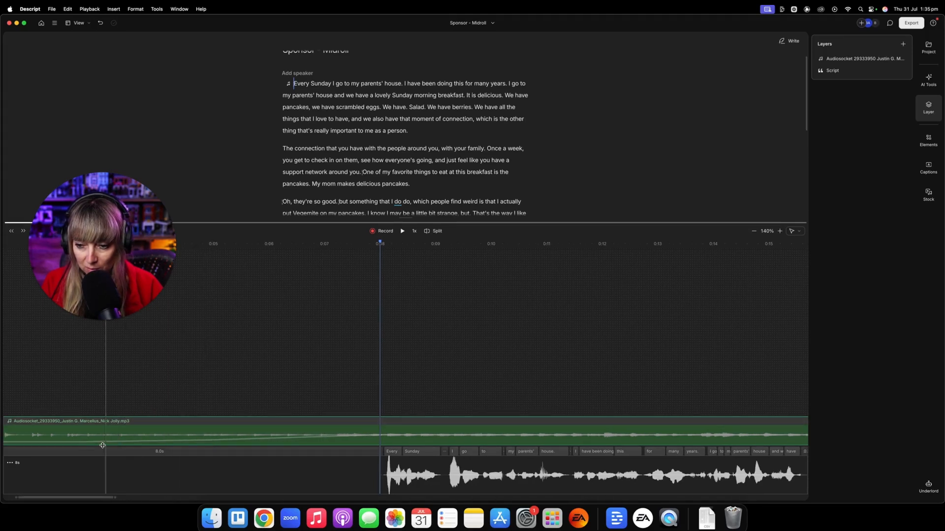
scroll(192, 441, left, 5)
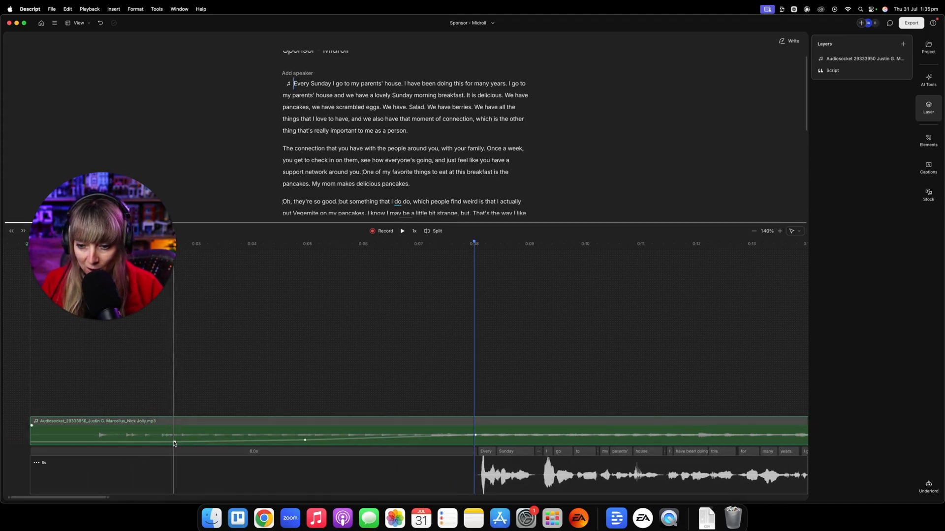
click(94, 449)
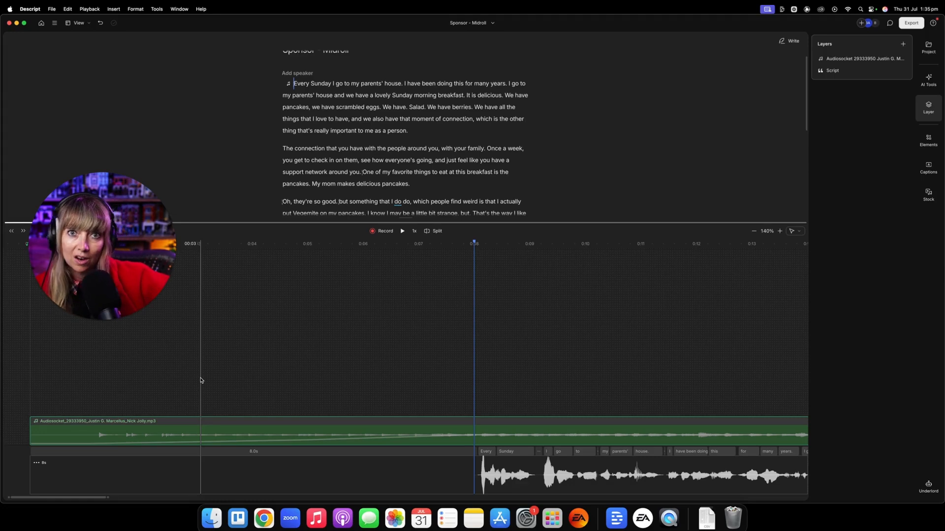
Step: Play the mid-roll from the start to check the fade-in, and extend the opening gap to 8.13 seconds
click(73, 381)
key(space)
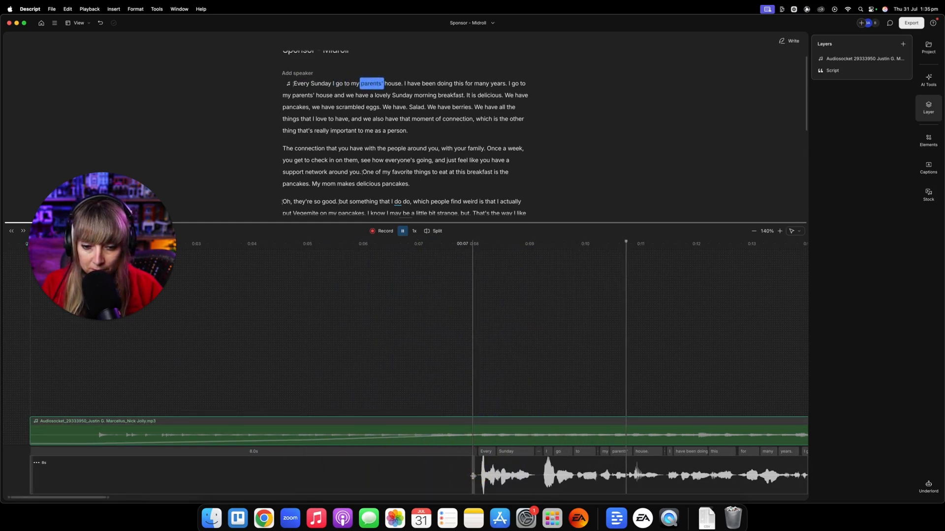
drag(473, 477, 480, 475)
scroll(503, 420, right, 2)
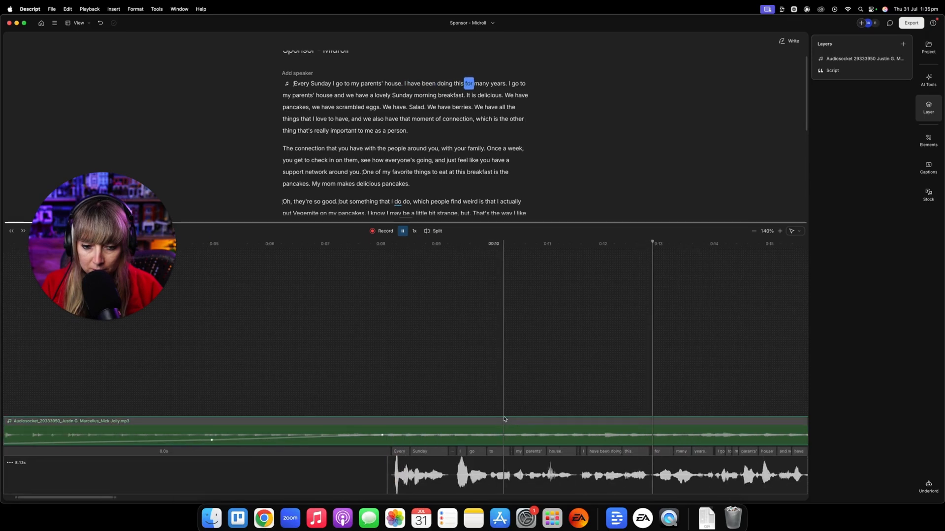
scroll(504, 419, right, 5)
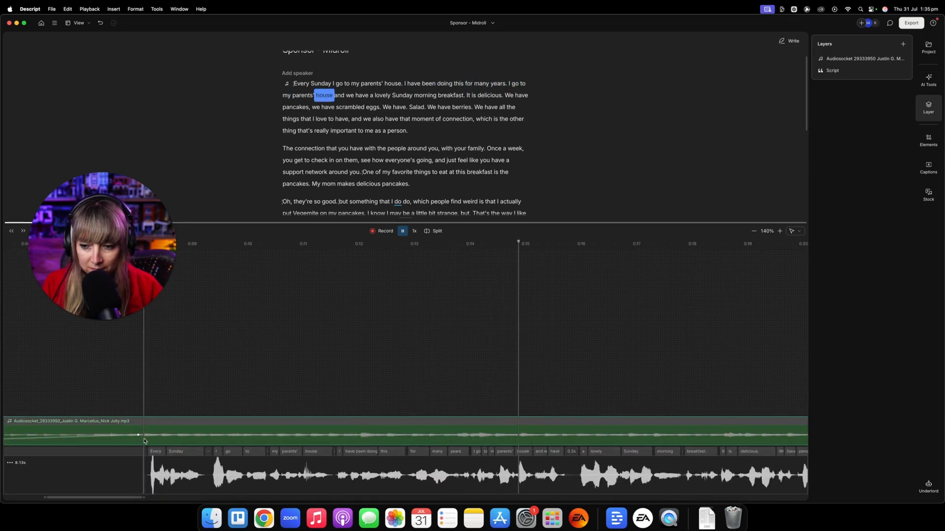
key(space)
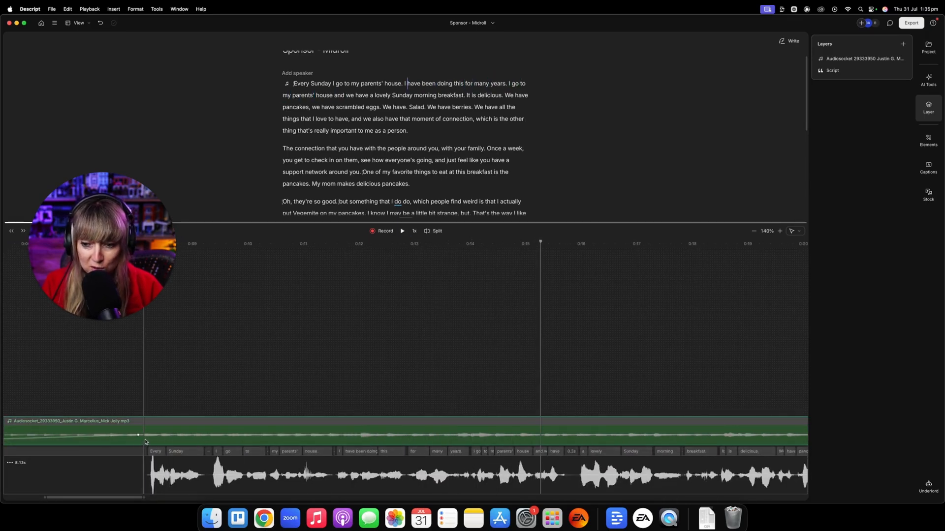
right_click(145, 442)
click(159, 448)
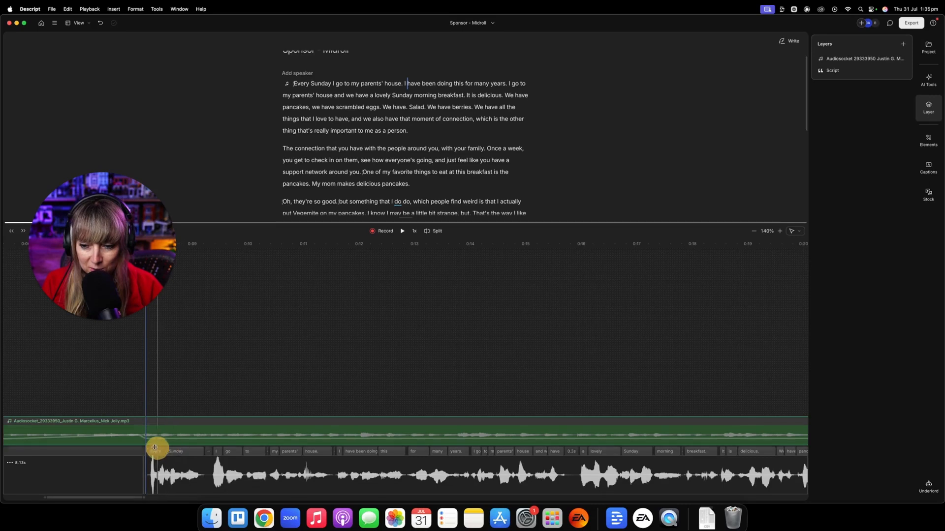
drag(145, 439, 145, 441)
click(129, 402)
key(space)
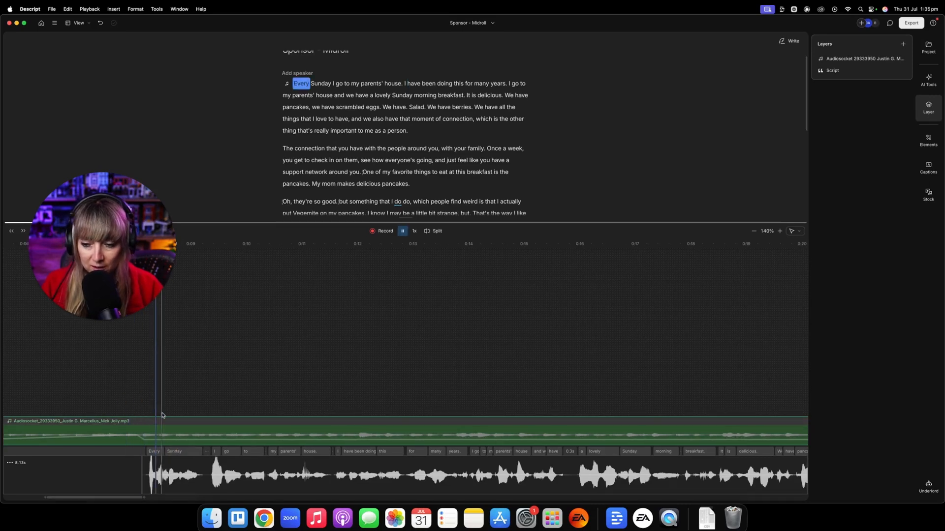
scroll(163, 416, down, 5)
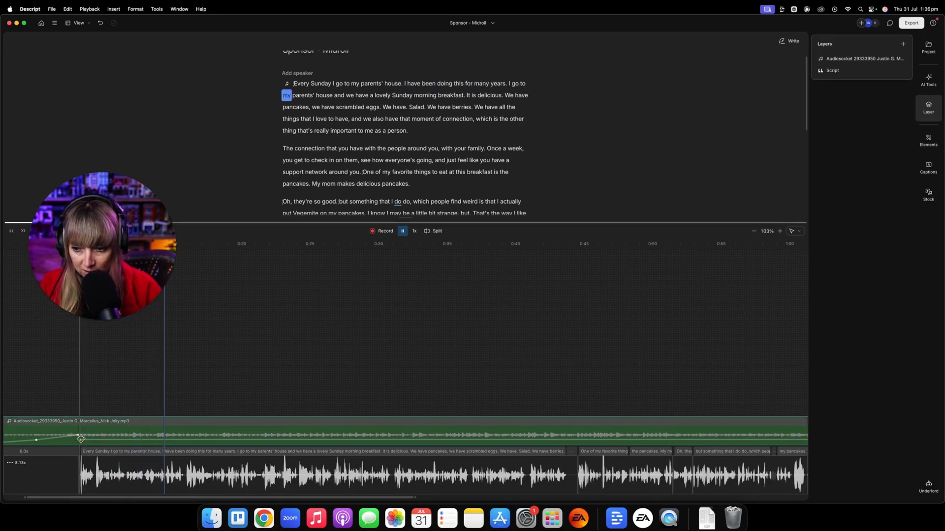
drag(81, 440, 83, 442)
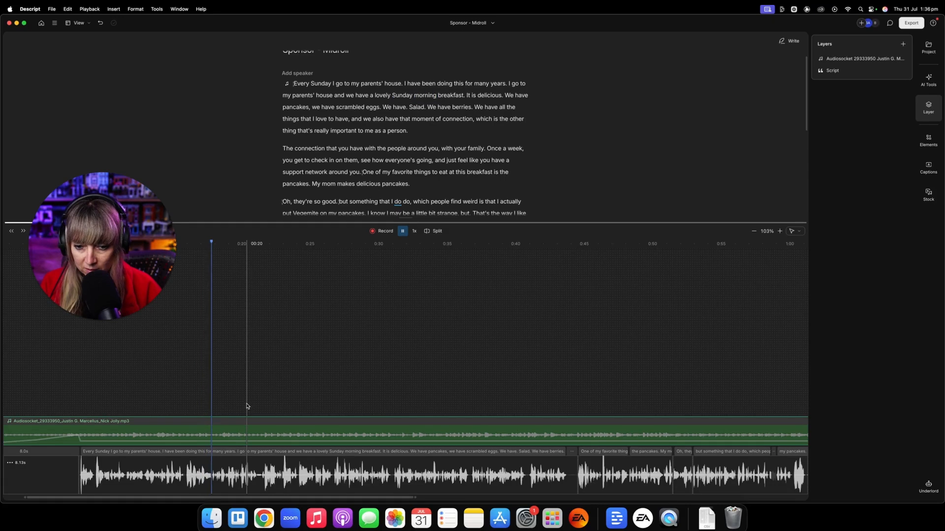
click(80, 441)
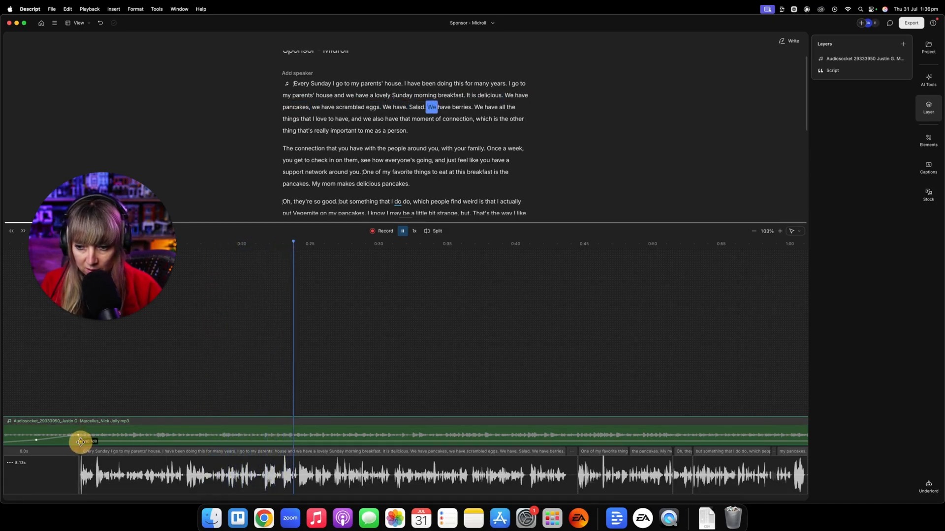
click(243, 379)
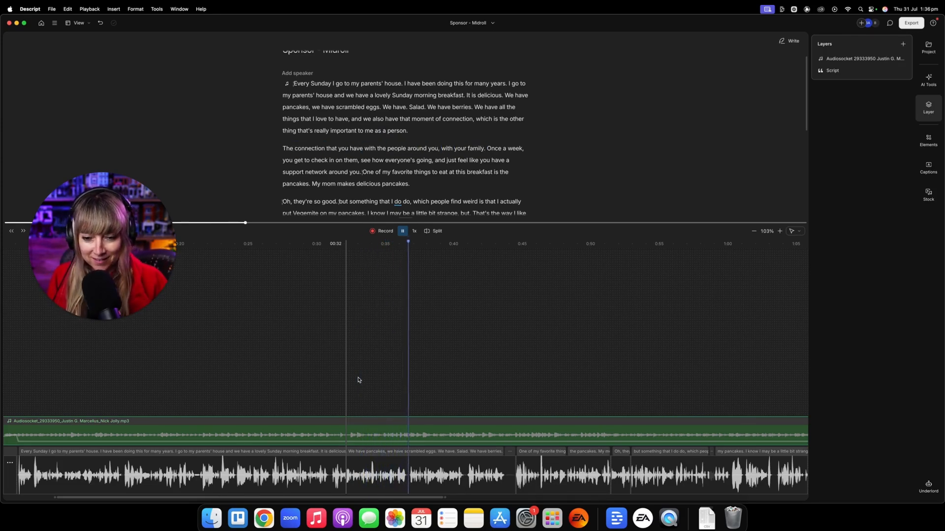
key(space)
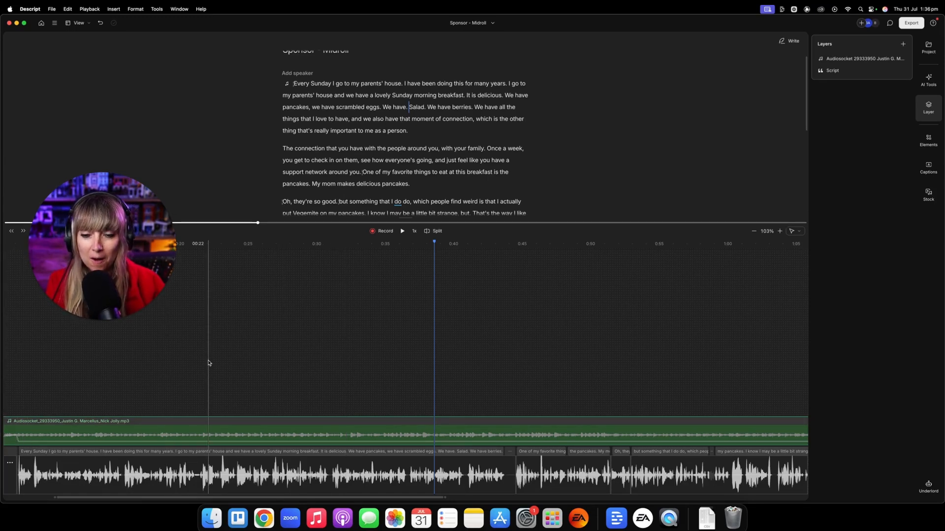
Step: Add the Saloon MP3 from the Fake Podcast folder to the mid-roll as a second music layer starting at the very beginning
click(211, 519)
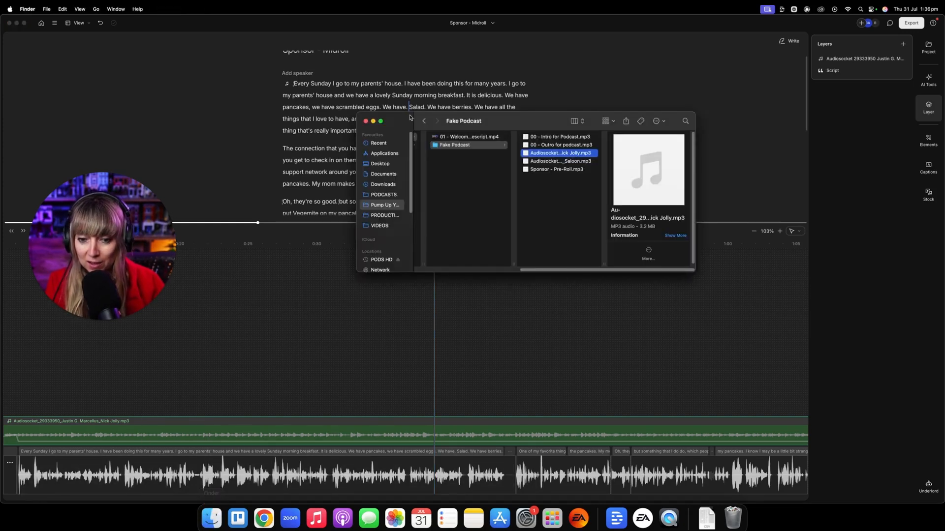
click(565, 162)
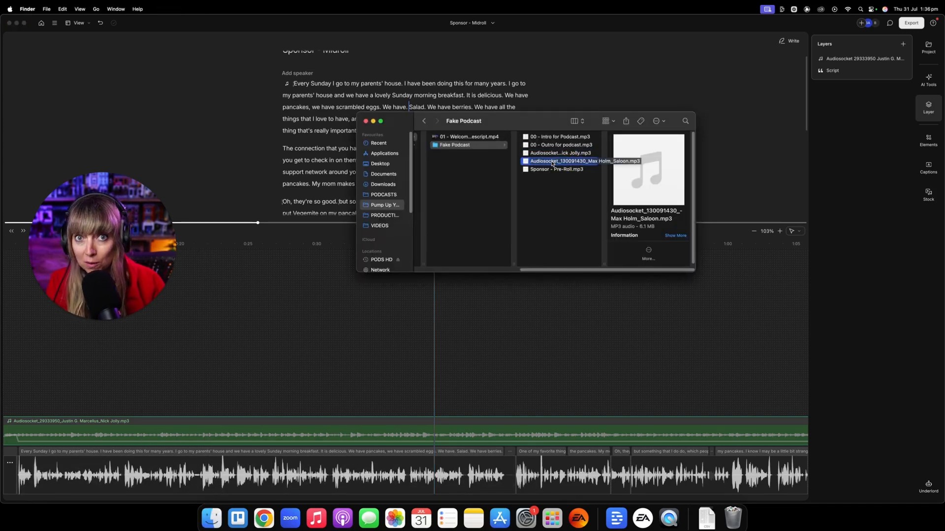
drag(553, 164, 106, 382)
scroll(105, 383, left, 3)
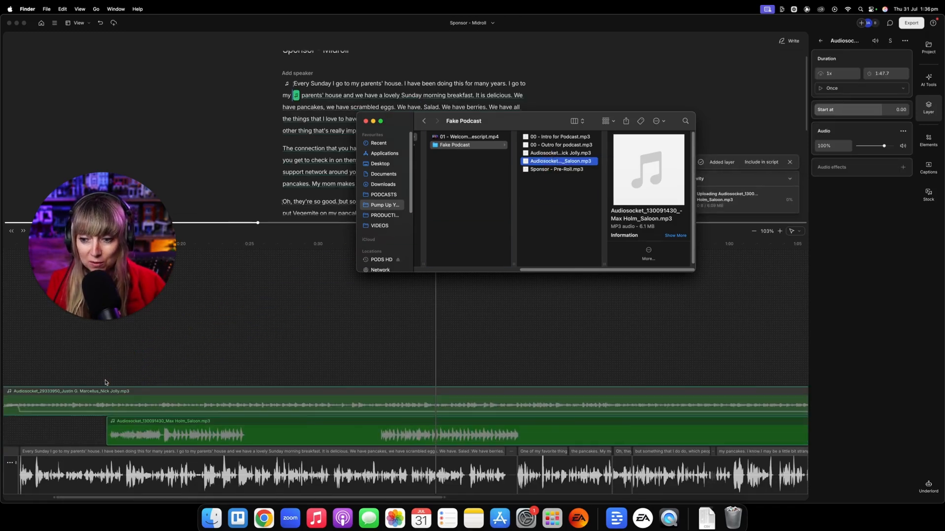
click(249, 432)
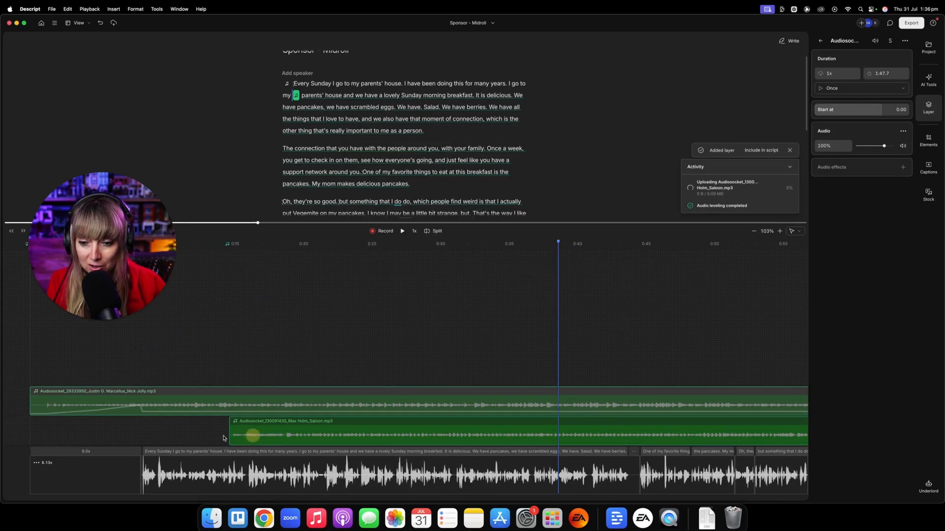
mouse_move(223, 439)
mouse_down()
mouse_move(59, 441)
mouse_move(68, 442)
mouse_up()
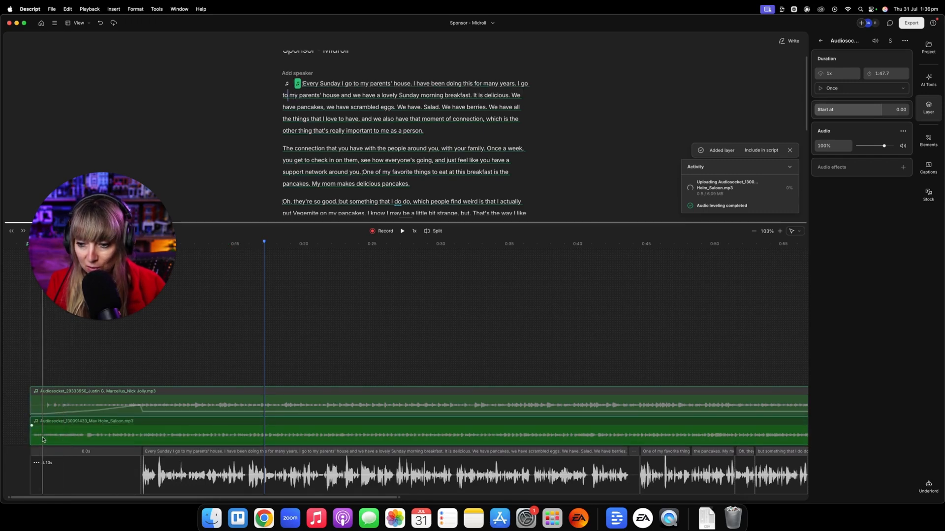
Step: Add volume keyframes to the Saloon layer across the opening gap and shape them into a fade-in that peaks at the first words
right_click(142, 434)
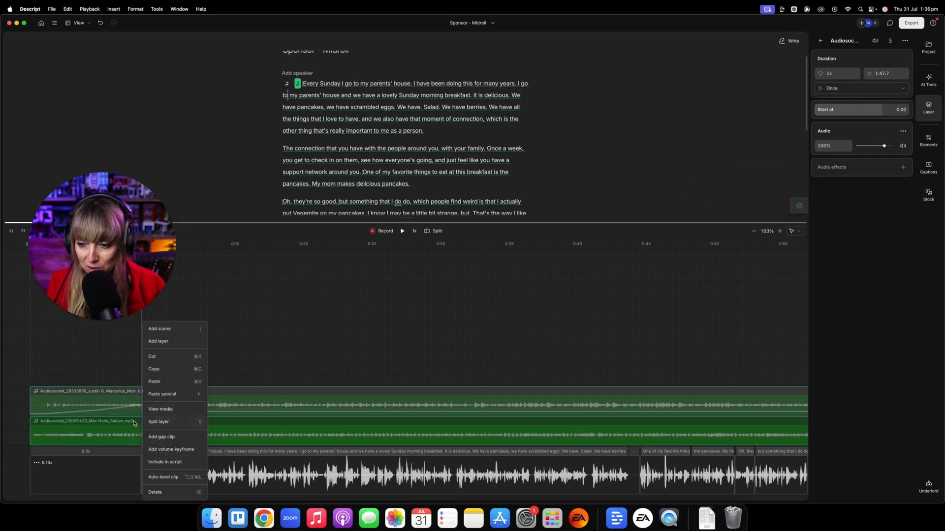
click(181, 449)
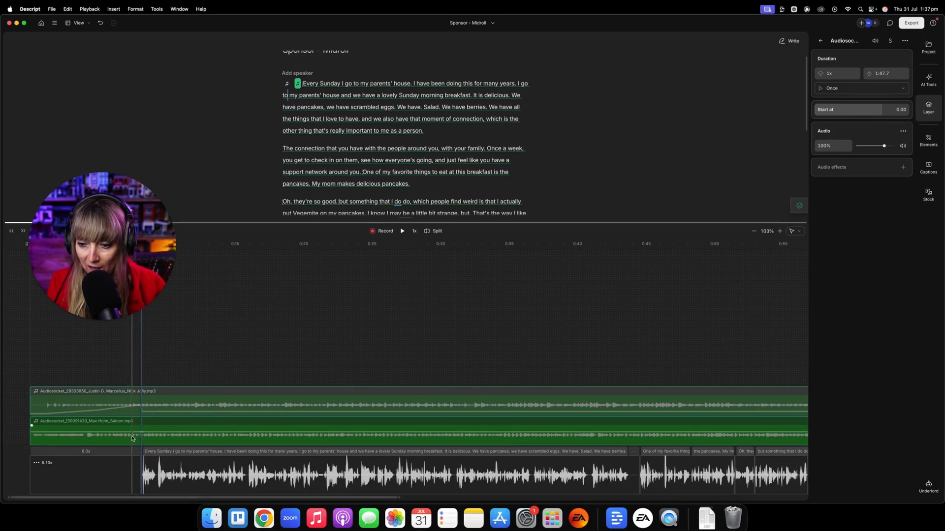
right_click(131, 438)
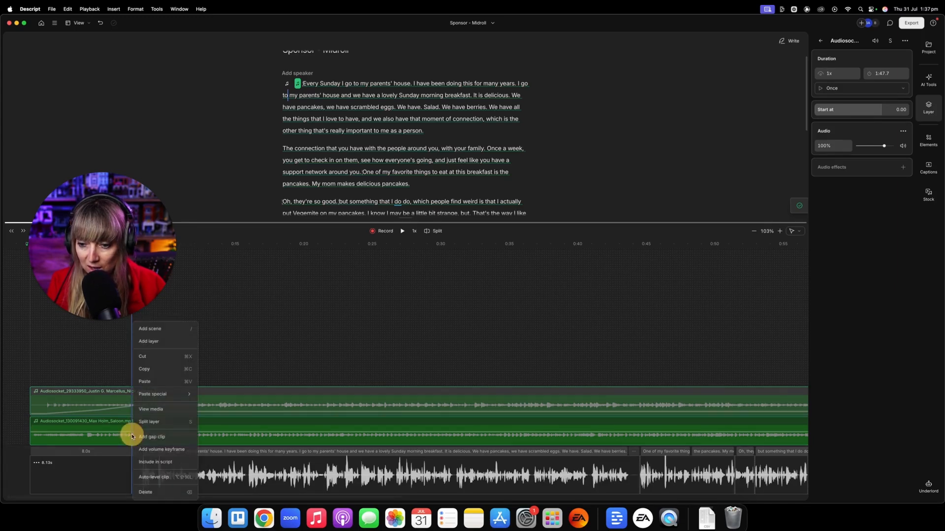
click(161, 452)
right_click(78, 445)
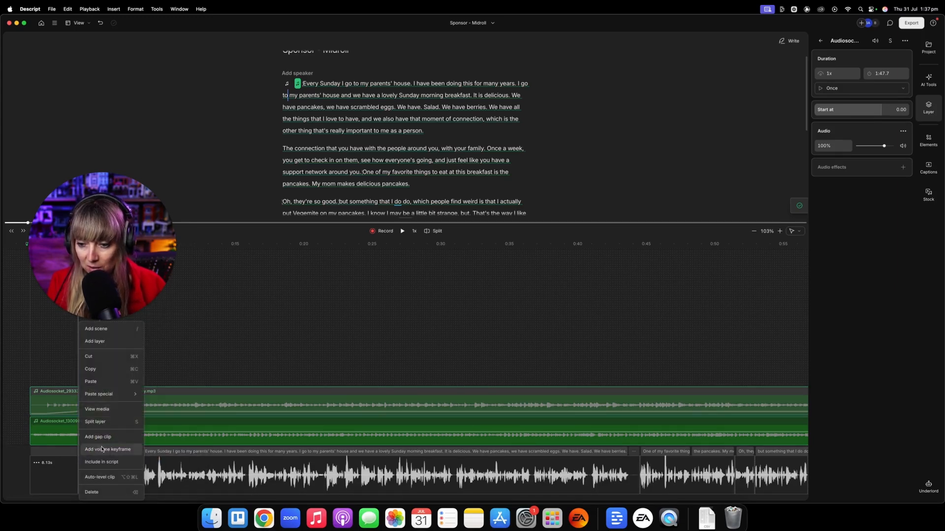
click(79, 447)
drag(78, 441, 36, 443)
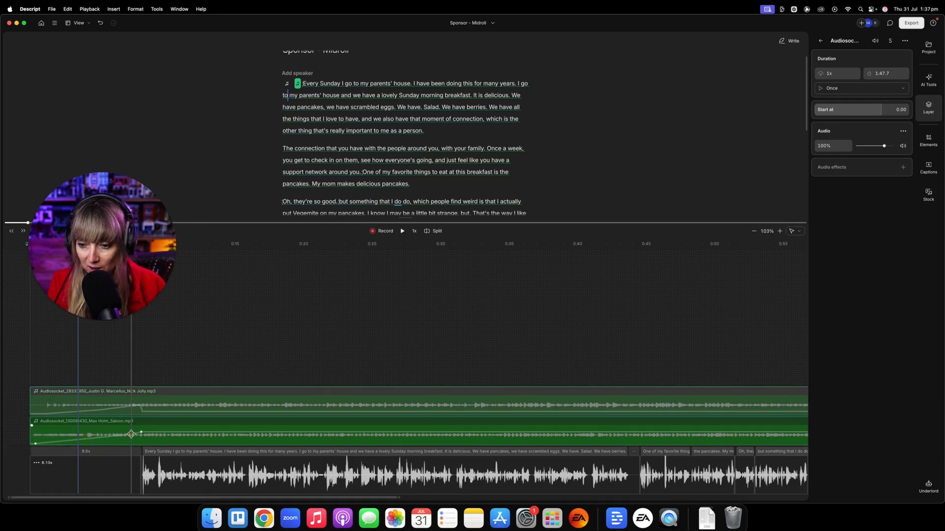
drag(131, 434, 126, 437)
Step: Add a volume keyframe to the Saloon layer just after the speech begins and adjust it to duck the music
right_click(149, 436)
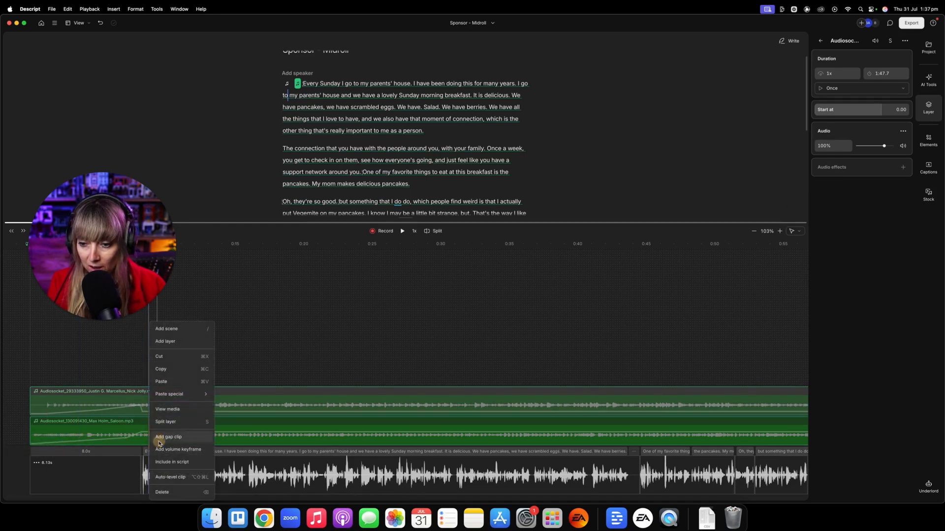
click(173, 449)
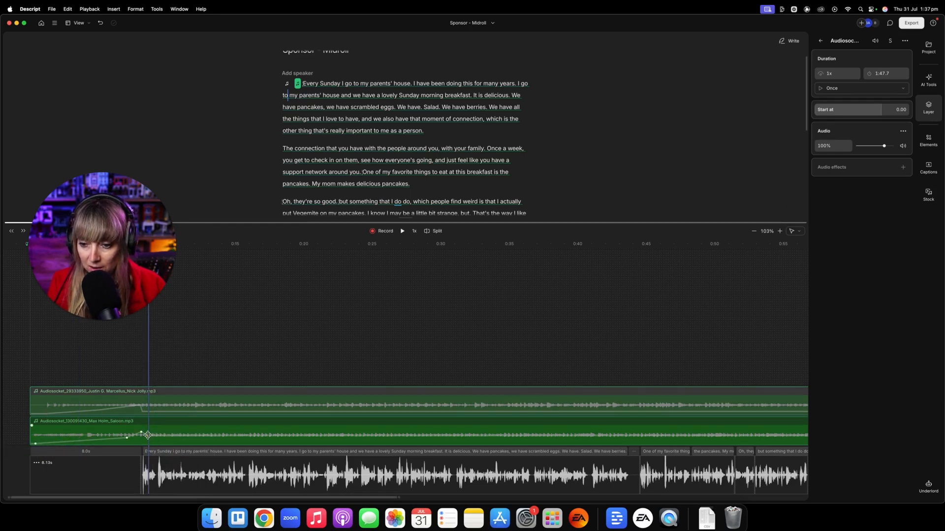
drag(148, 435, 140, 433)
Step: Mute the Nick Jolly layer and play the mid-roll from the start to hear the Saloon music on its own
click(95, 401)
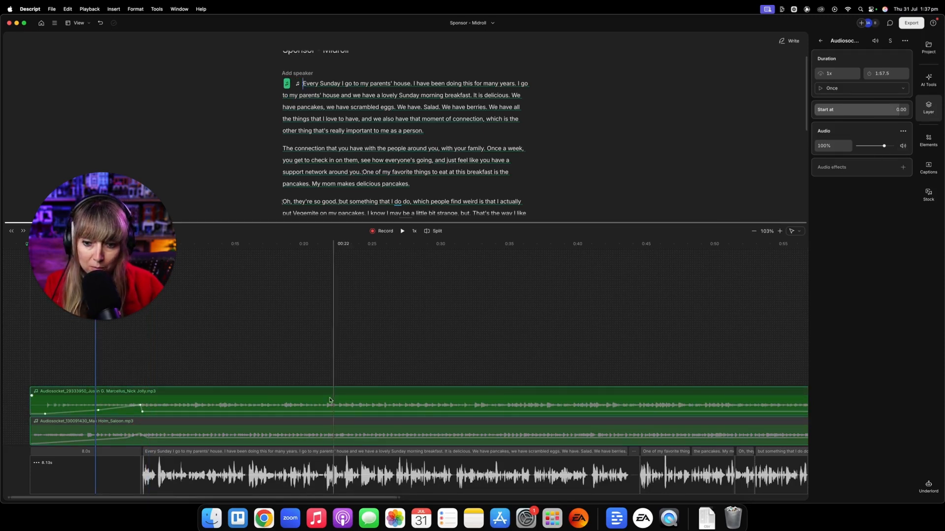
click(903, 146)
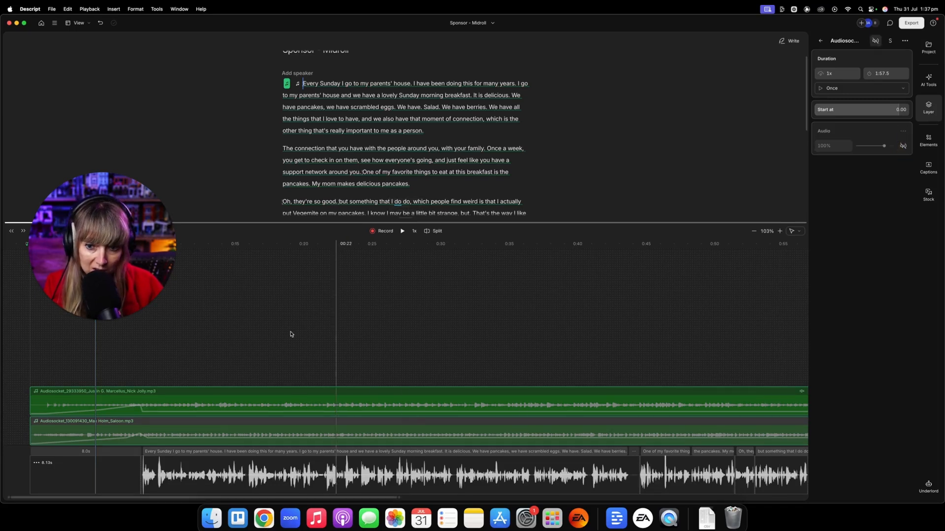
click(18, 361)
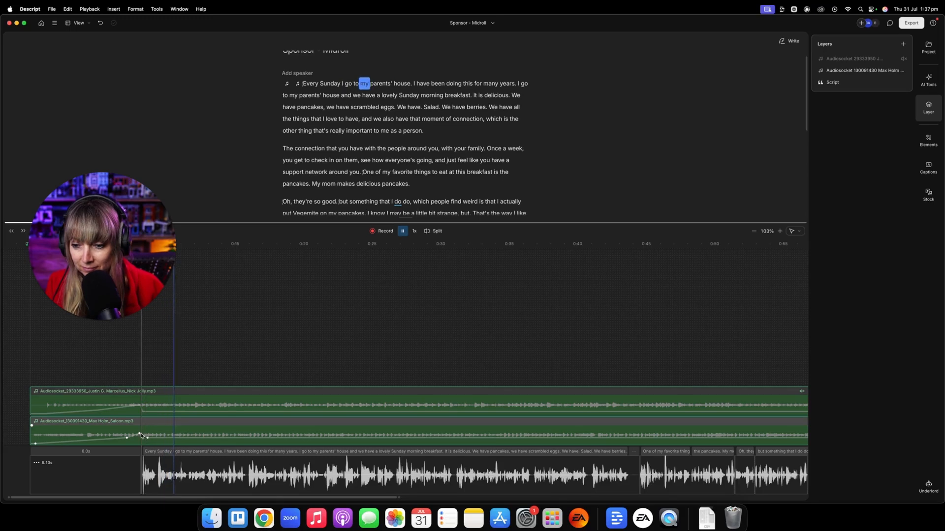
Step: Lower the Saloon layer's volume keyframe just after the speech begins so the music ducks further under the words
drag(139, 433, 146, 441)
click(146, 439)
click(146, 438)
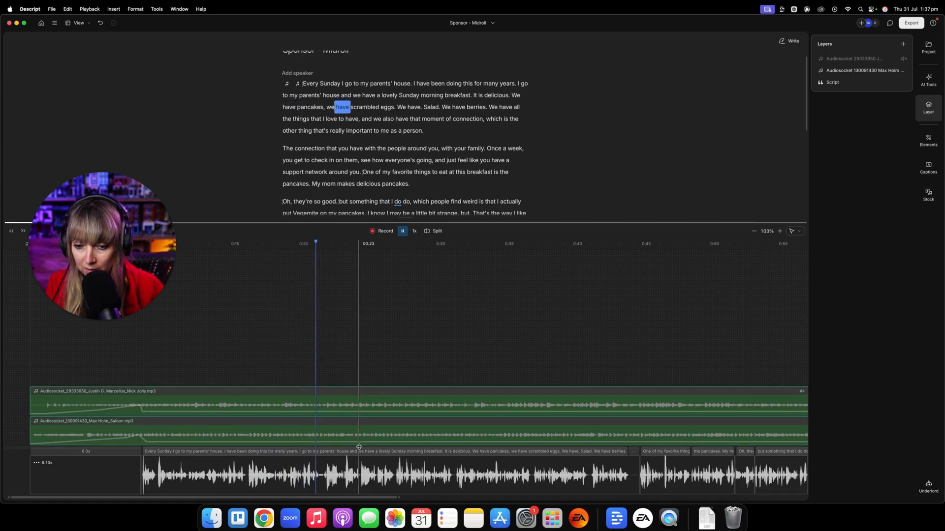
Step: Extend the Saloon layer to the end of the mid-roll's closing gap
scroll(360, 446, right, 5)
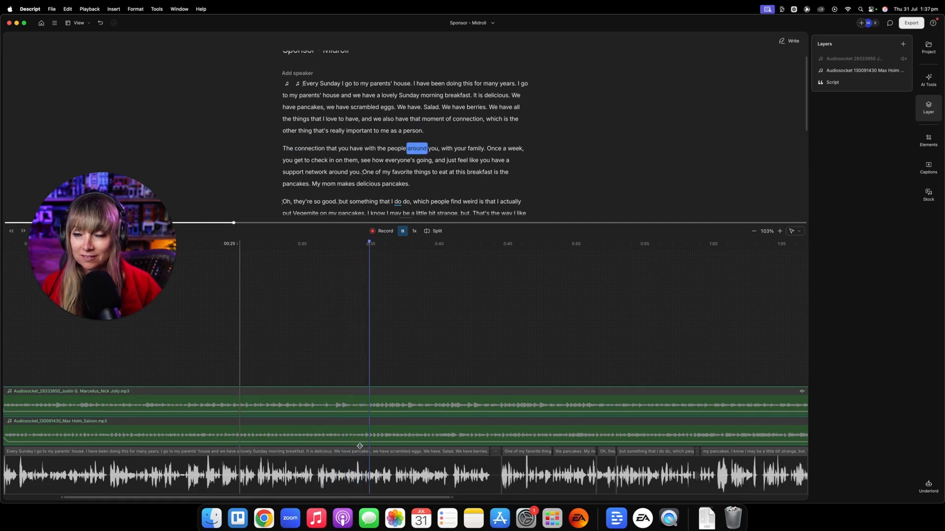
scroll(360, 447, right, 5)
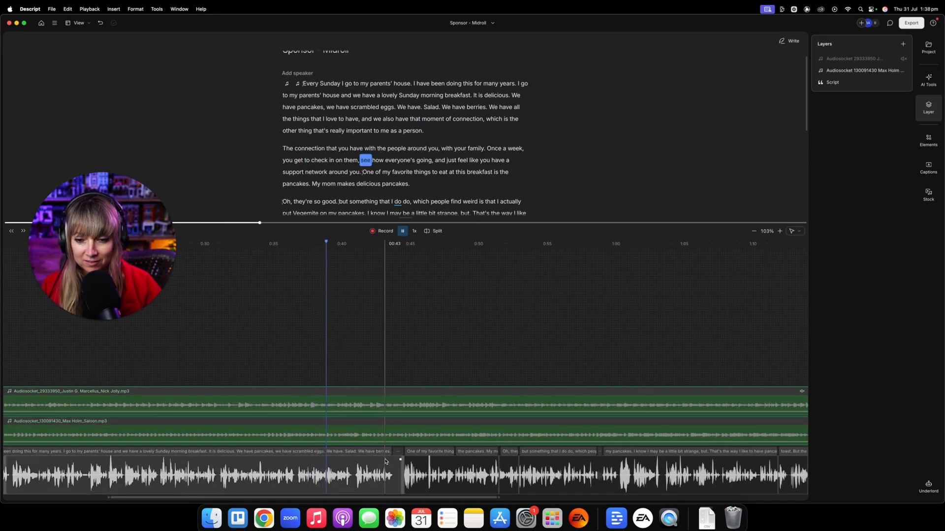
scroll(382, 464, right, 2)
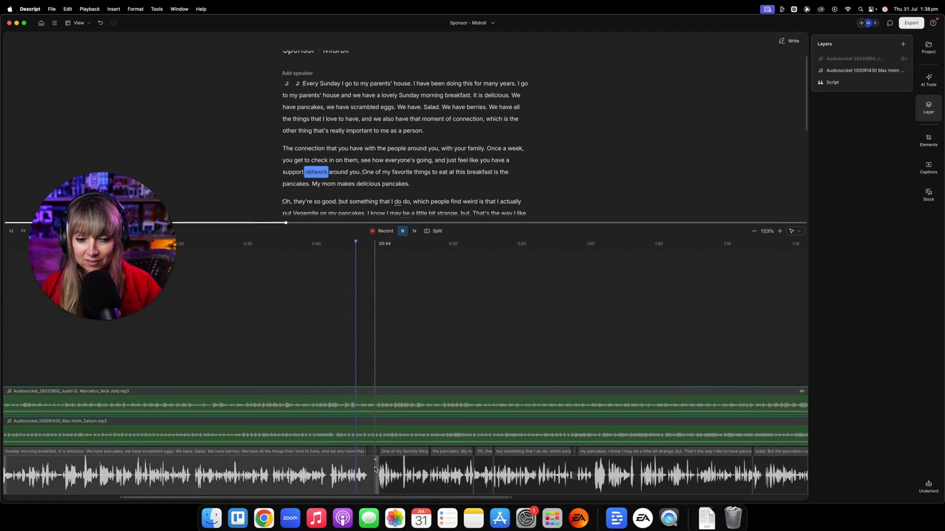
scroll(375, 470, down, 5)
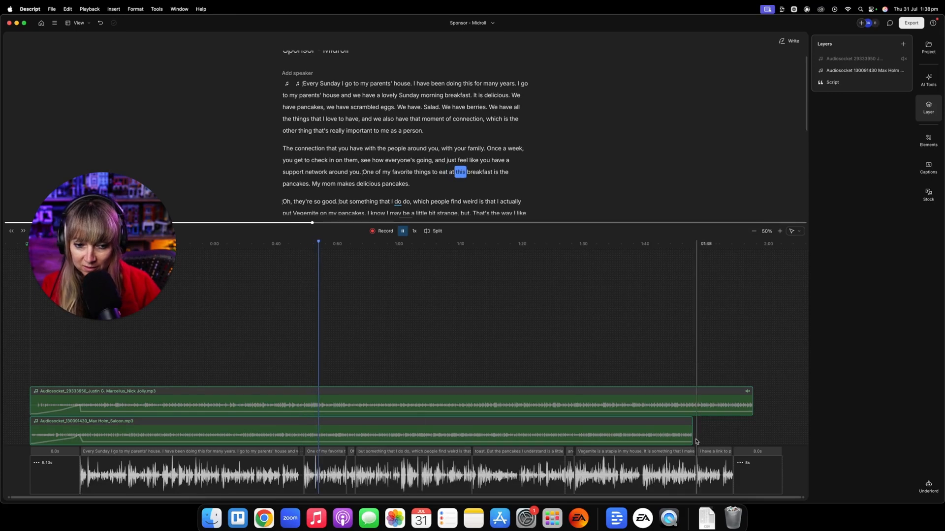
drag(691, 433, 781, 433)
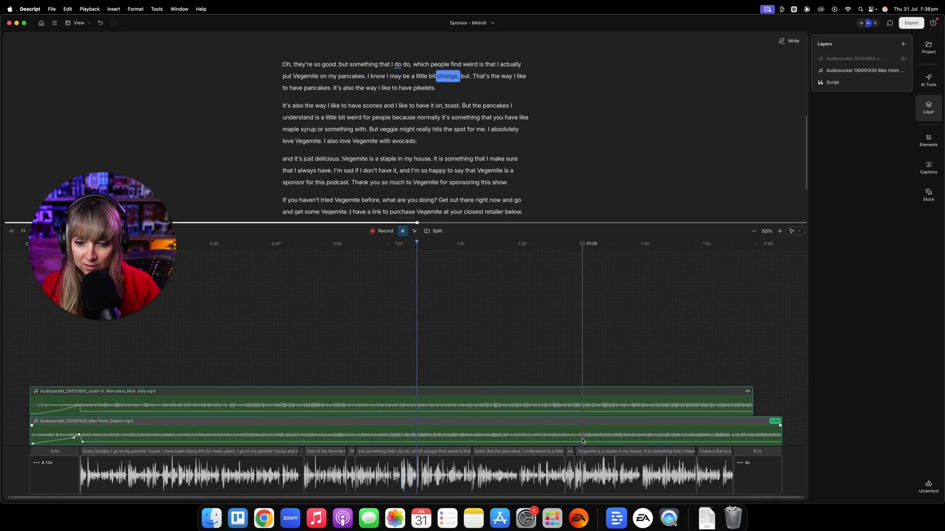
Step: Play several later parts of the mid-roll through the closing line to hear the Saloon music under the speech
click(499, 365)
click(565, 355)
click(618, 357)
click(644, 356)
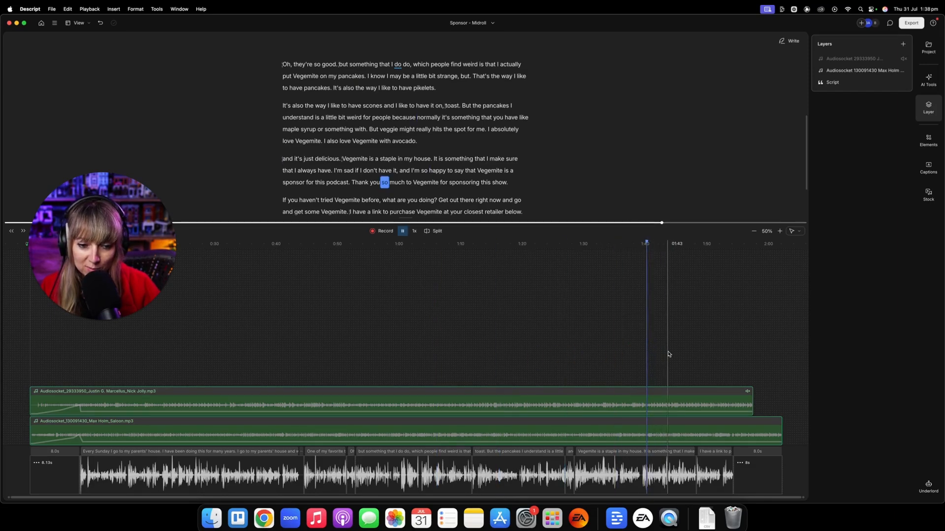
click(708, 352)
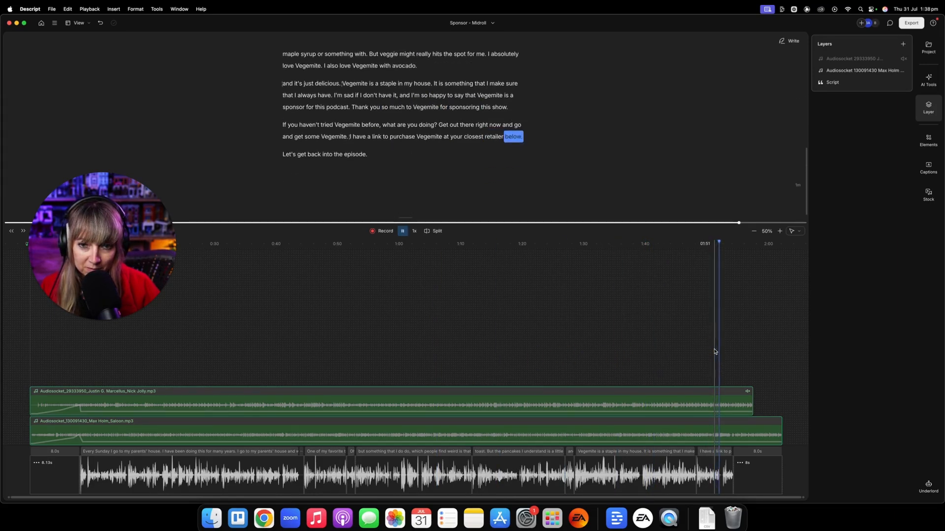
key(space)
click(642, 344)
key(space)
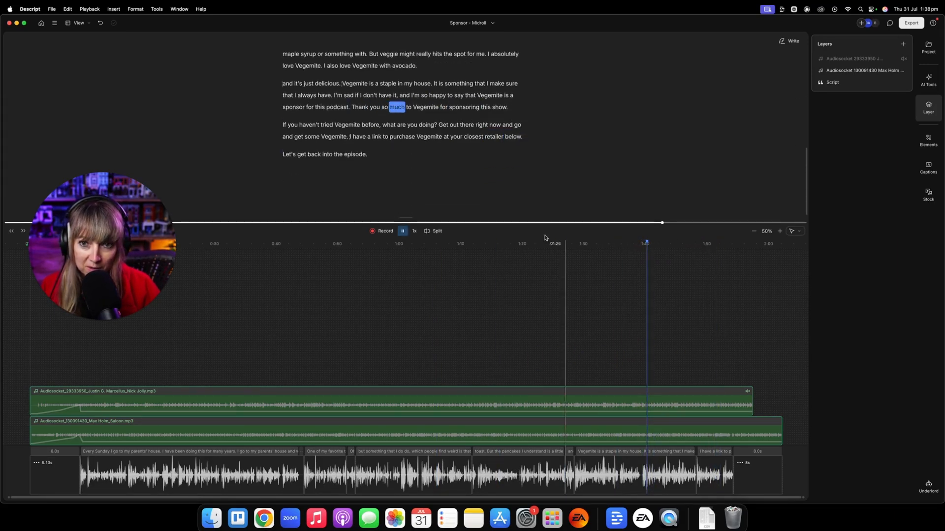
scroll(660, 361, up, 5)
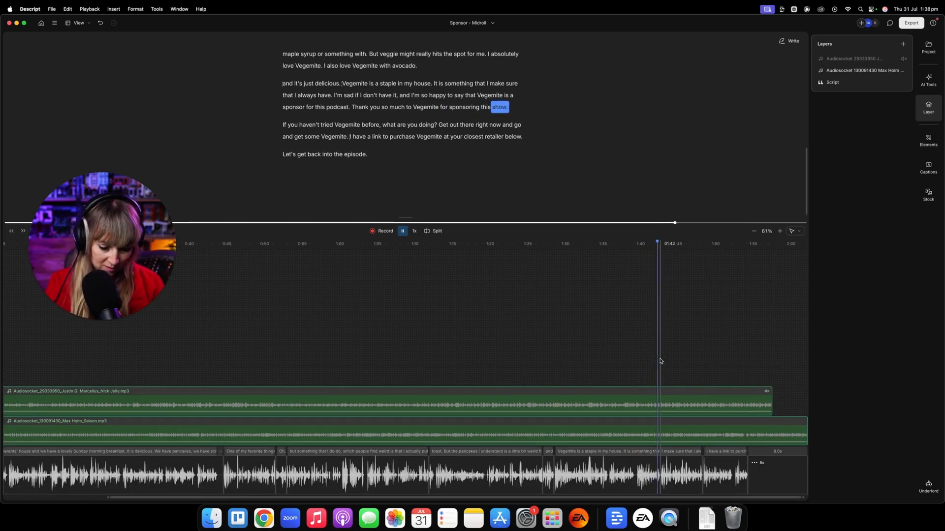
scroll(675, 402, right, 5)
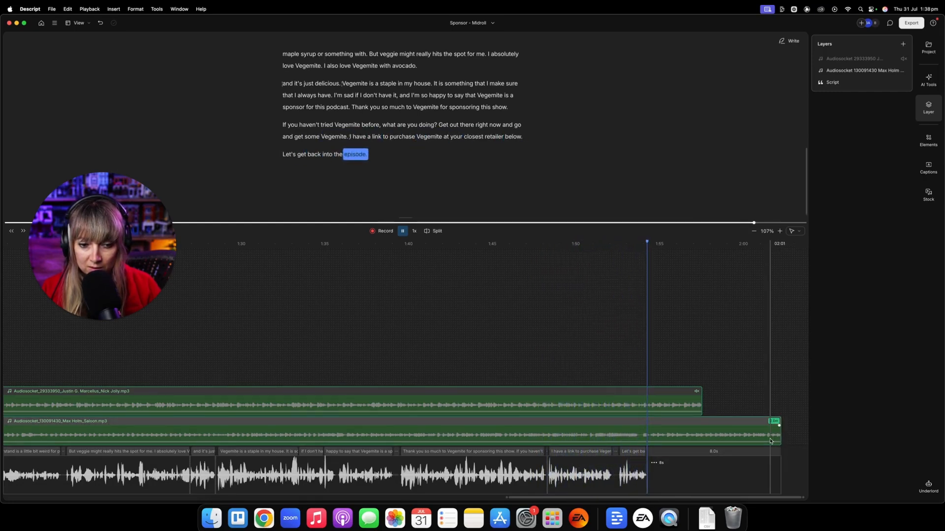
Step: Extend the Saloon layer well past the closing gap, to a total duration of about 2:32
drag(779, 435, 854, 430)
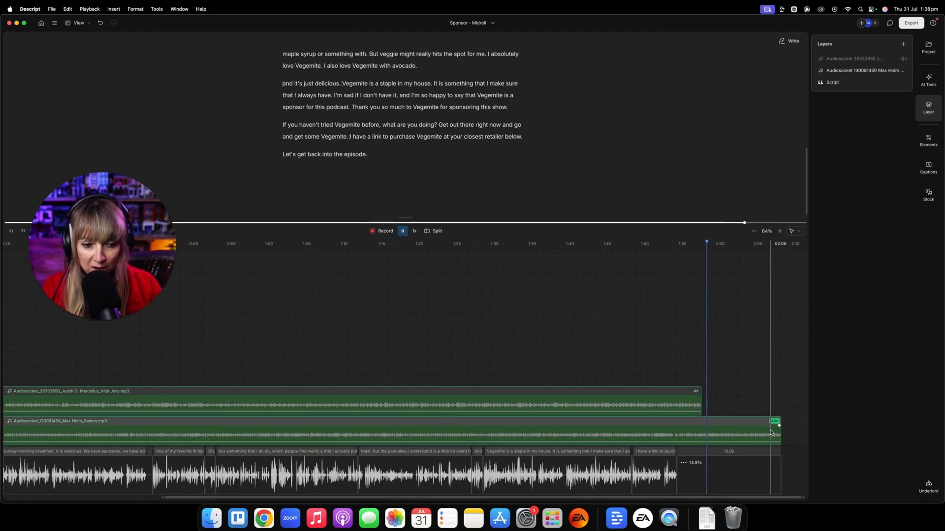
drag(781, 431, 911, 423)
scroll(733, 428, right, 3)
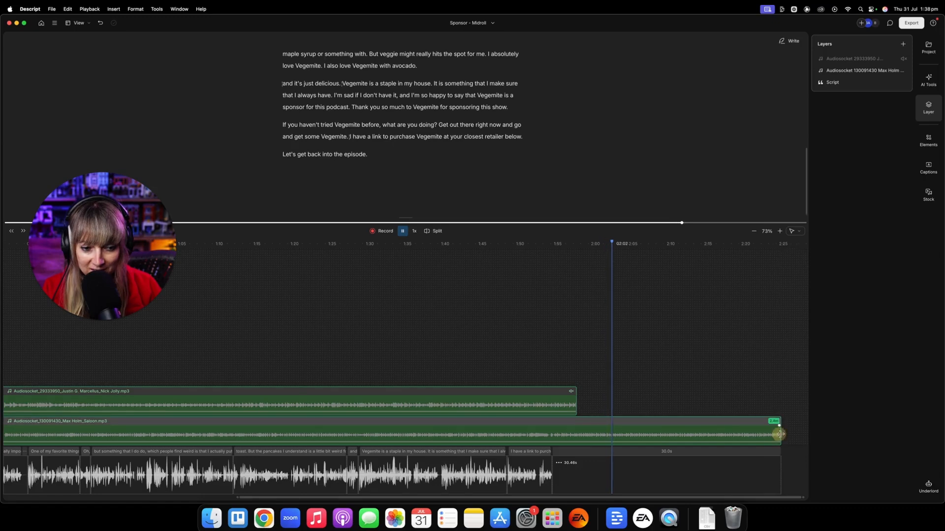
drag(779, 427, 907, 426)
scroll(753, 416, right, 2)
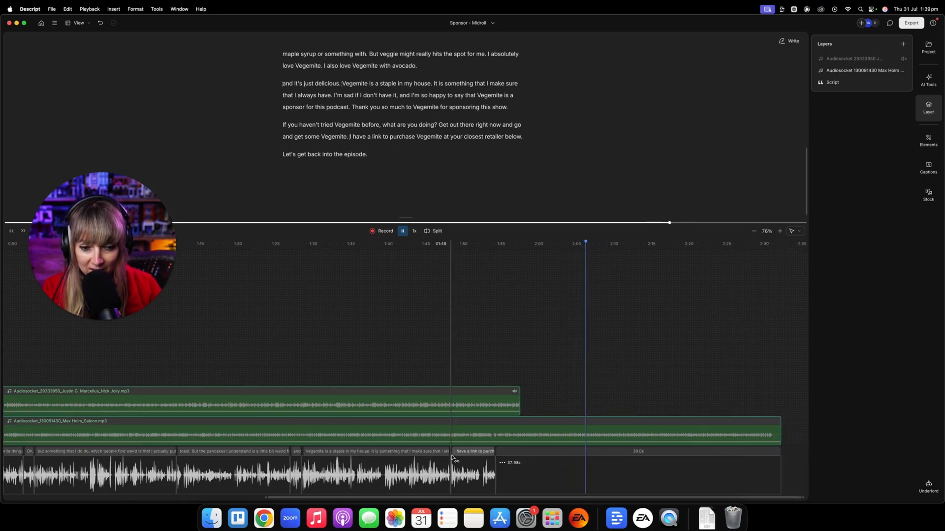
Step: Stop playback and split the Saloon layer just after the last spoken word, at about 1:54.3
scroll(443, 447, left, 5)
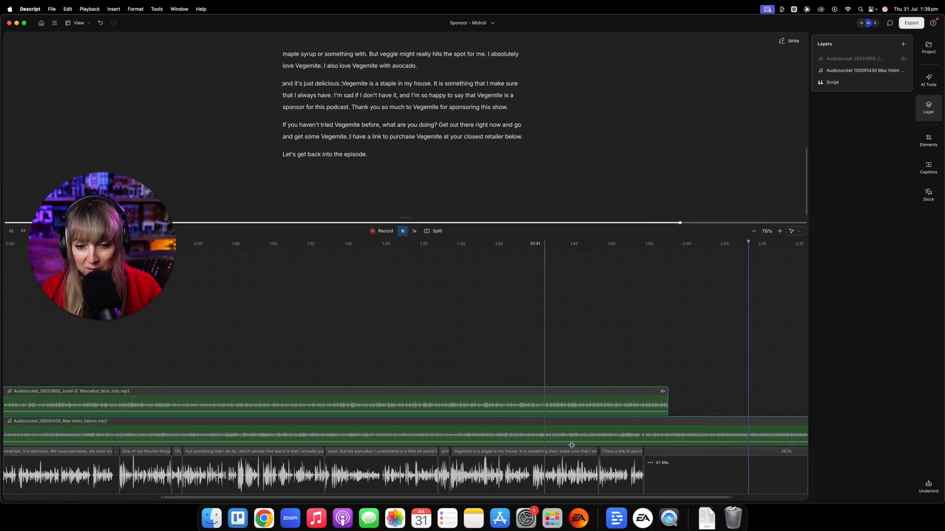
key(space)
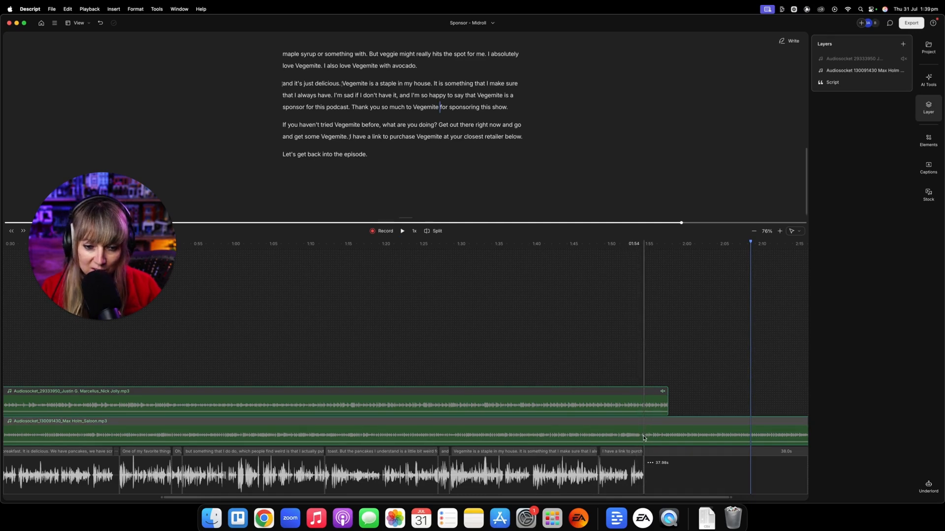
click(645, 437)
scroll(630, 437, up, 5)
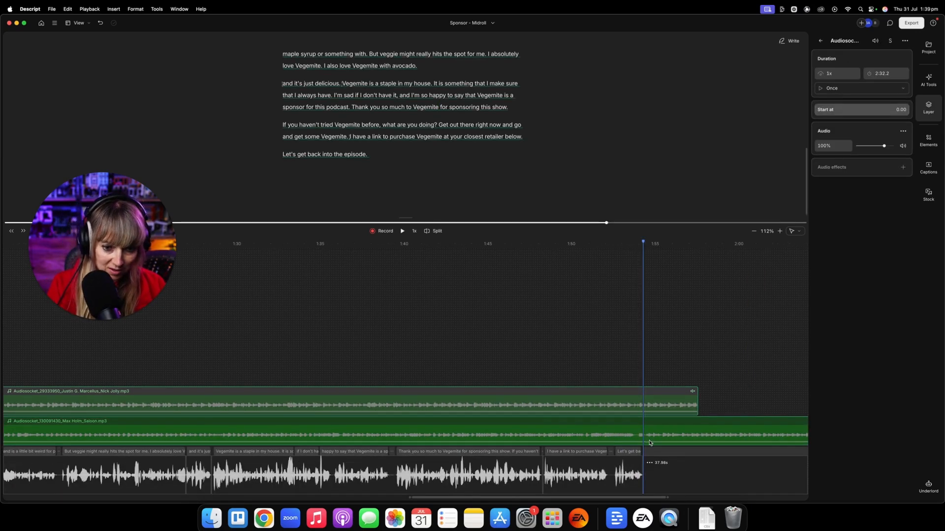
scroll(606, 437, up, 3)
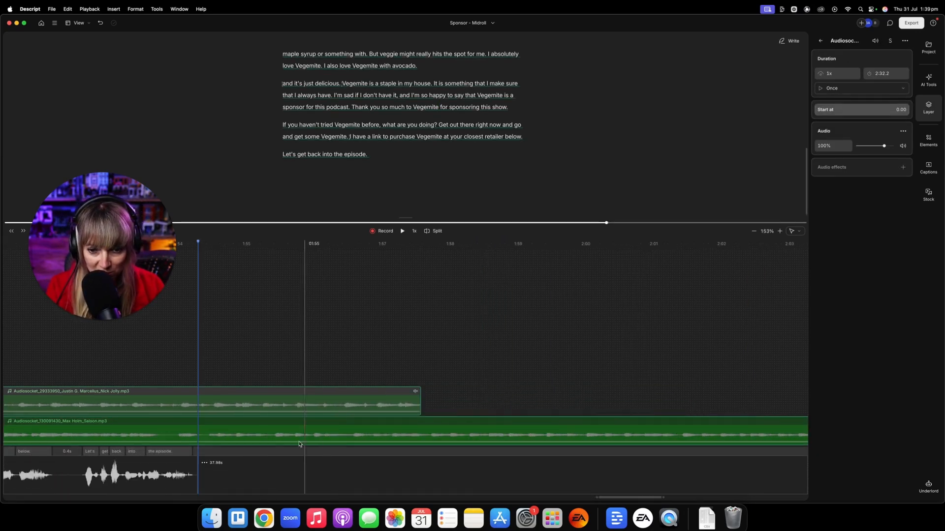
click(203, 435)
right_click(204, 433)
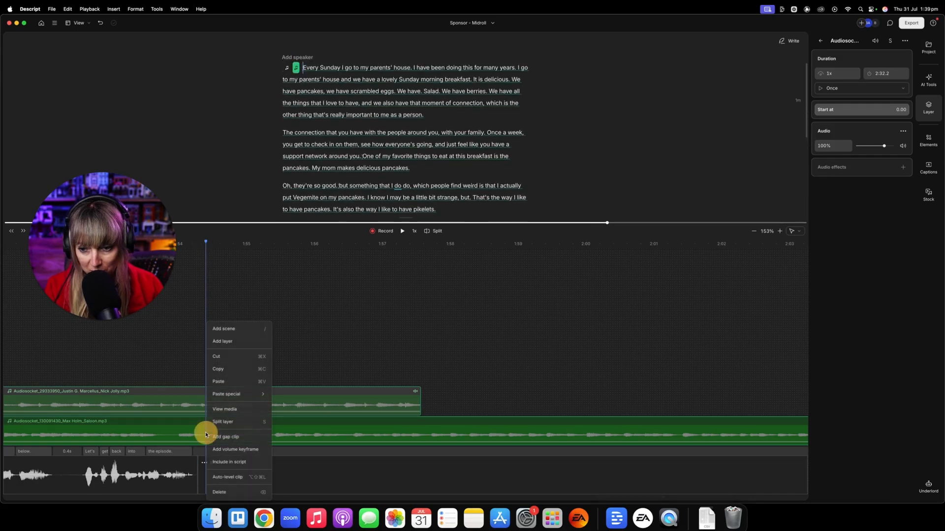
click(235, 422)
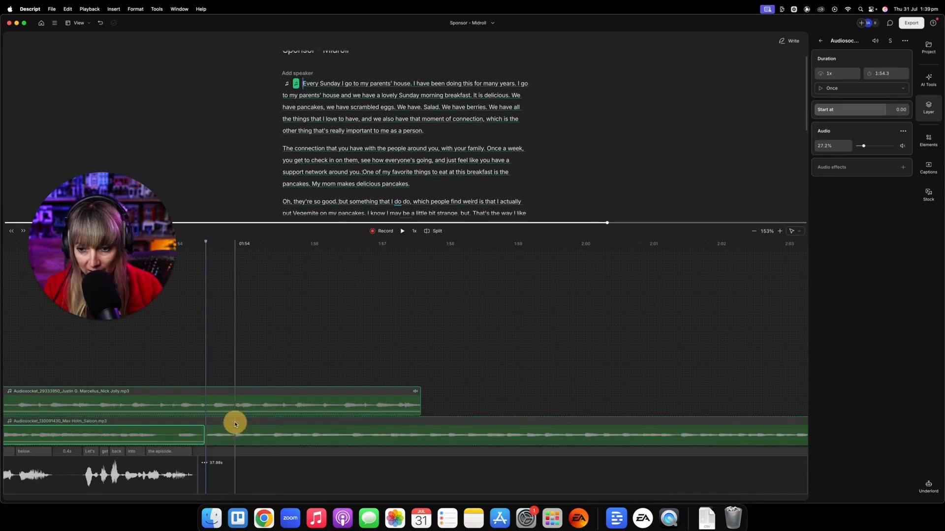
Step: Delete the Saloon piece after the split and the entire muted Nick Jolly layer
drag(267, 437, 314, 397)
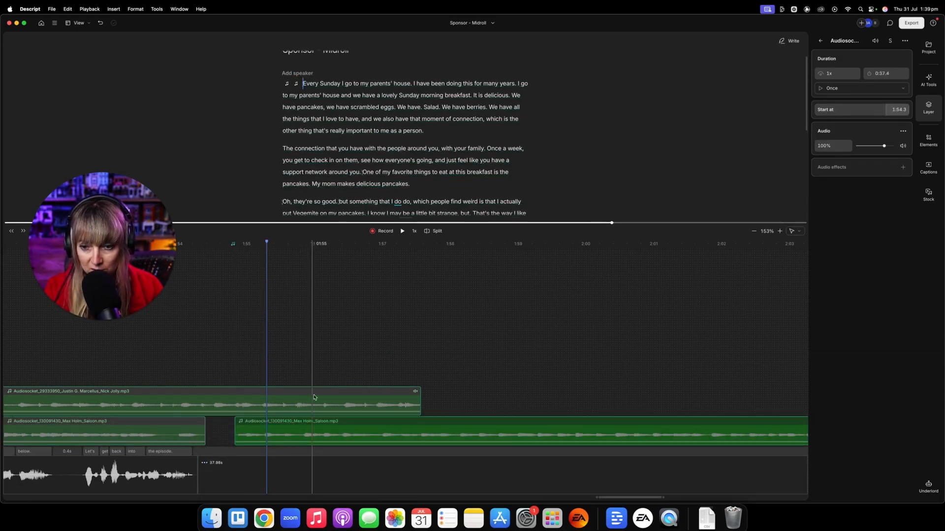
key(Delete)
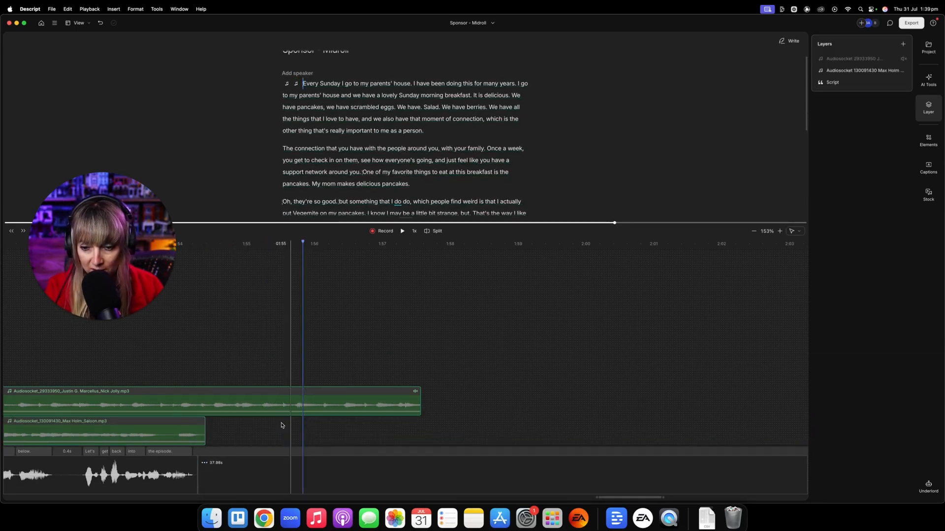
click(174, 402)
key(Delete)
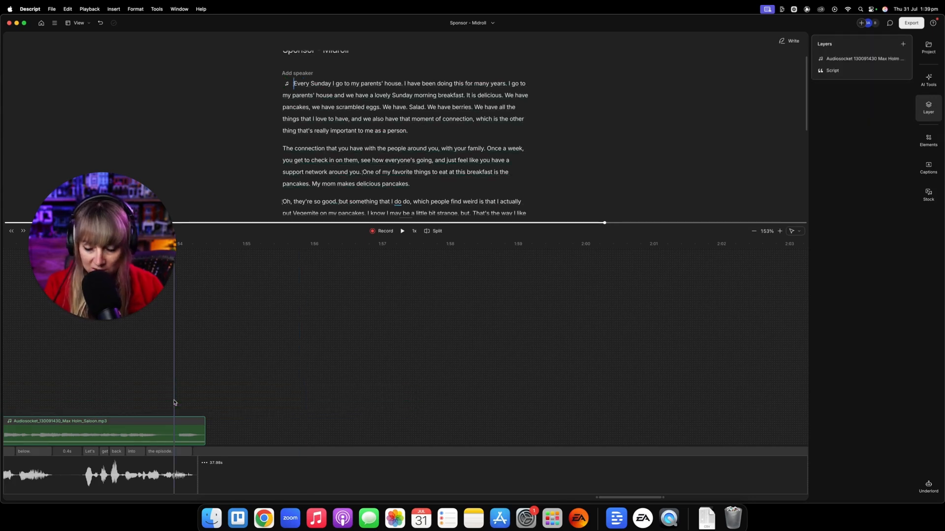
Step: Play the end of the mid-roll to hear how the Saloon music stops after the final words
key(super+minus)
key(super+minus)
scroll(129, 435, left, 20)
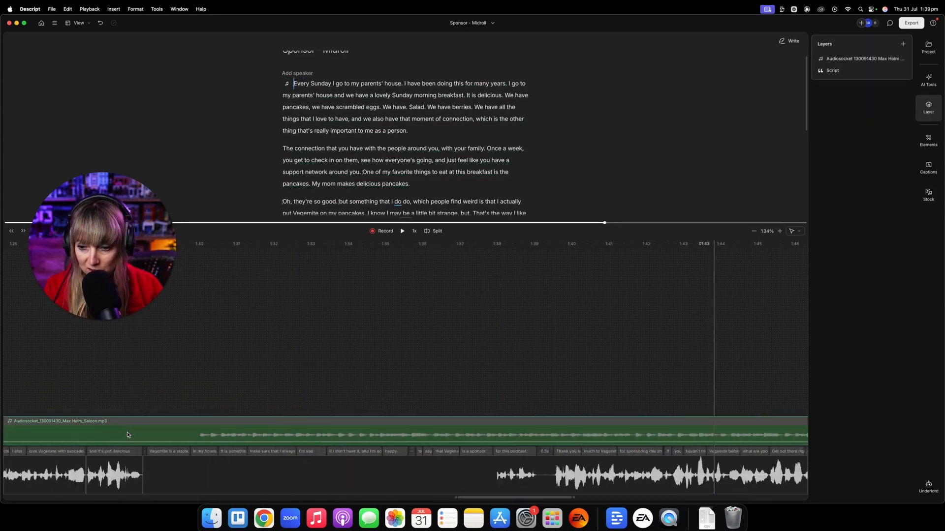
key(super+minus)
scroll(246, 435, left, 15)
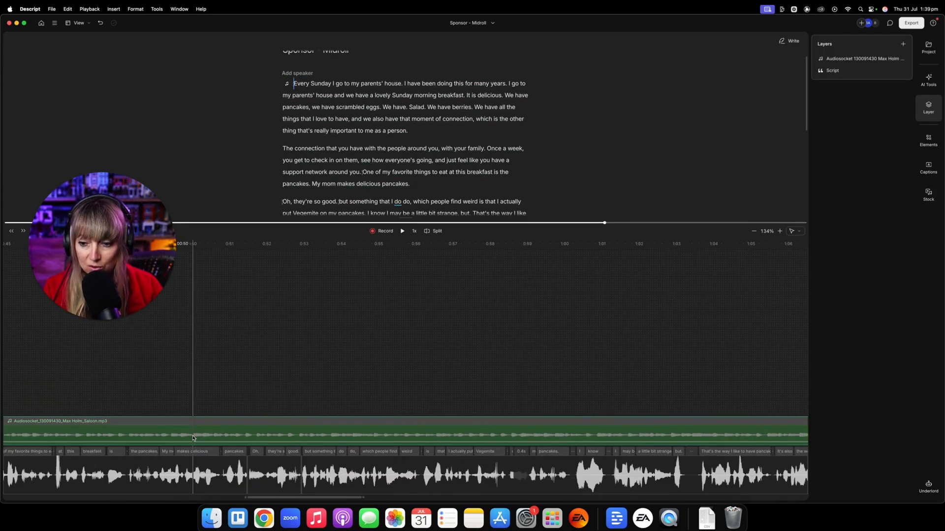
scroll(200, 437, right, 20)
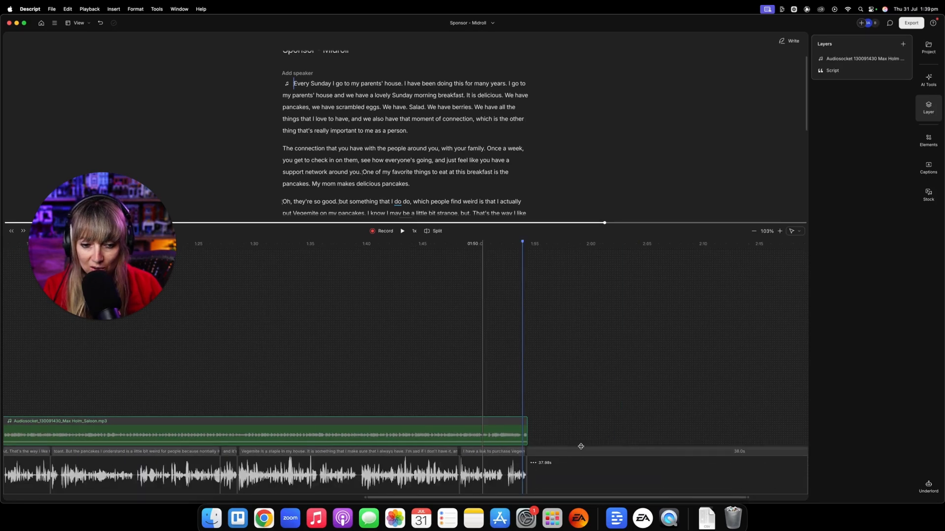
key(super+minus)
click(508, 371)
scroll(508, 371, up, 5)
scroll(513, 393, right, 3)
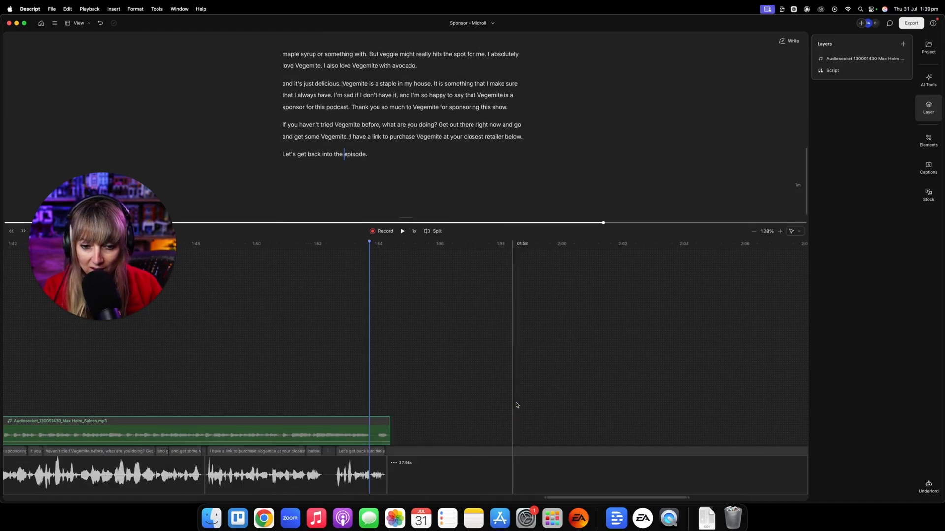
scroll(374, 465, up, 3)
scroll(385, 468, right, 5)
scroll(295, 465, down, 3)
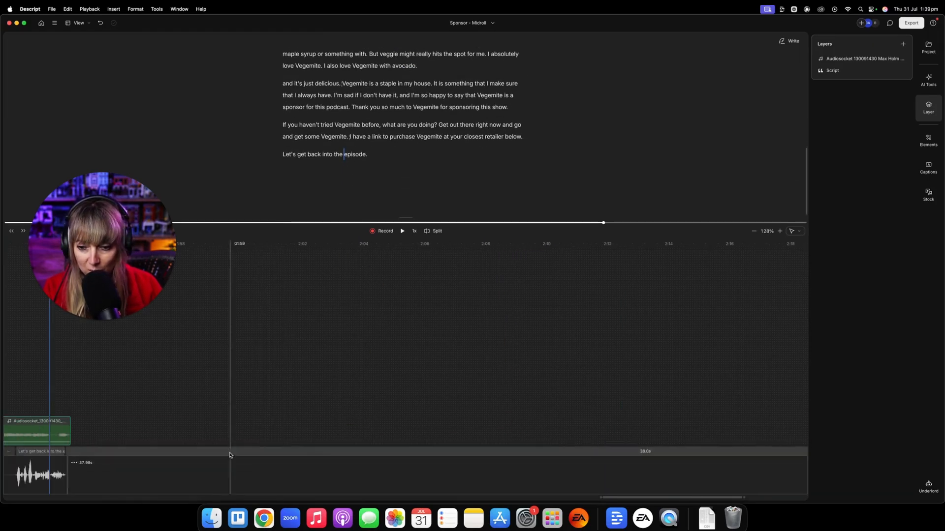
scroll(230, 456, left, 9)
scroll(498, 355, up, 4)
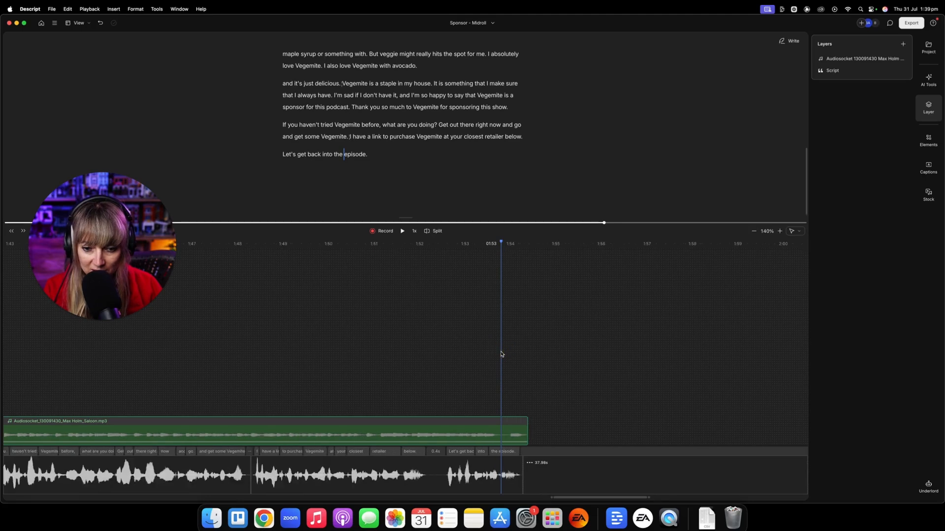
key(space)
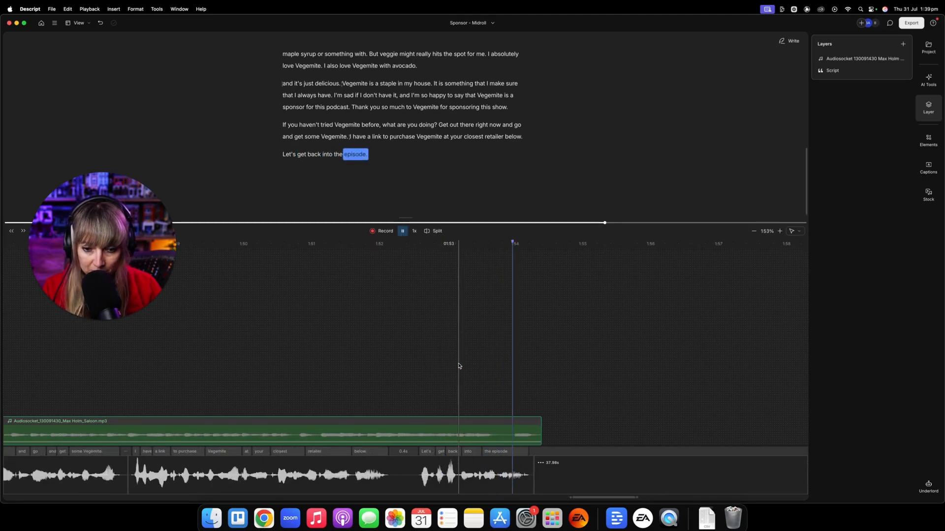
click(512, 432)
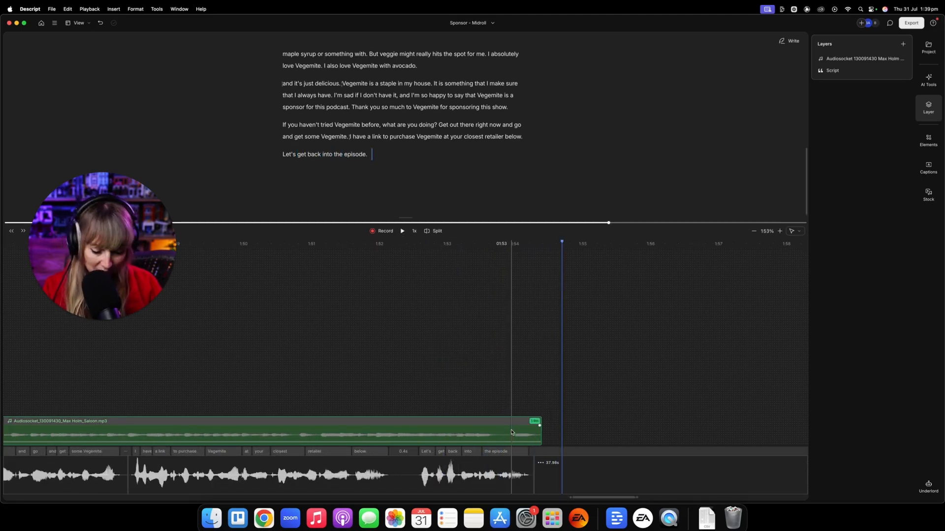
Step: Shorten the gap before the first words of the mid-roll to about 4.5 seconds
scroll(512, 433, down, 5)
scroll(420, 434, right, 3)
scroll(352, 435, left, 15)
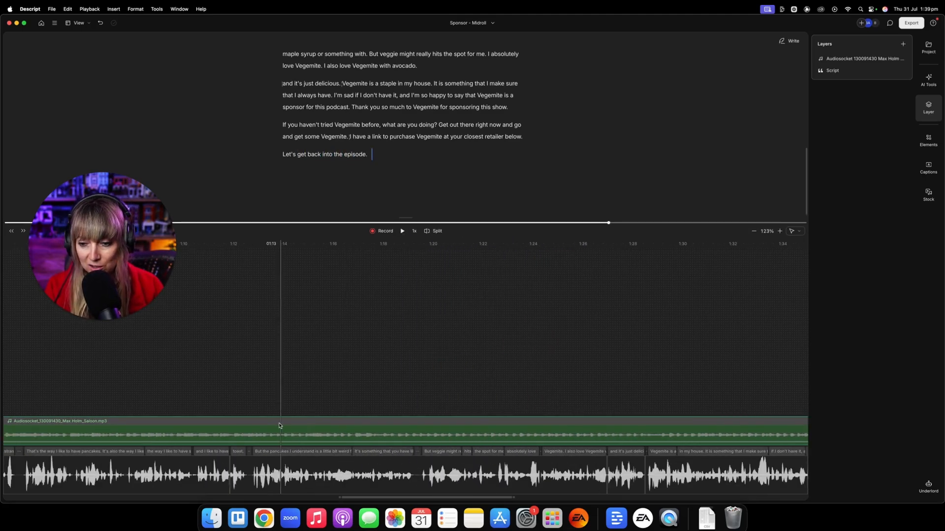
scroll(279, 426, left, 15)
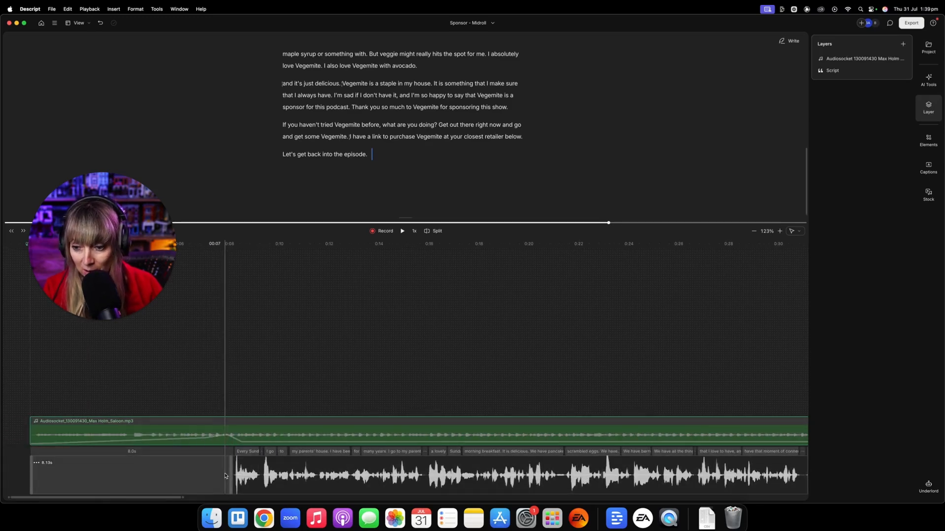
drag(225, 476, 146, 472)
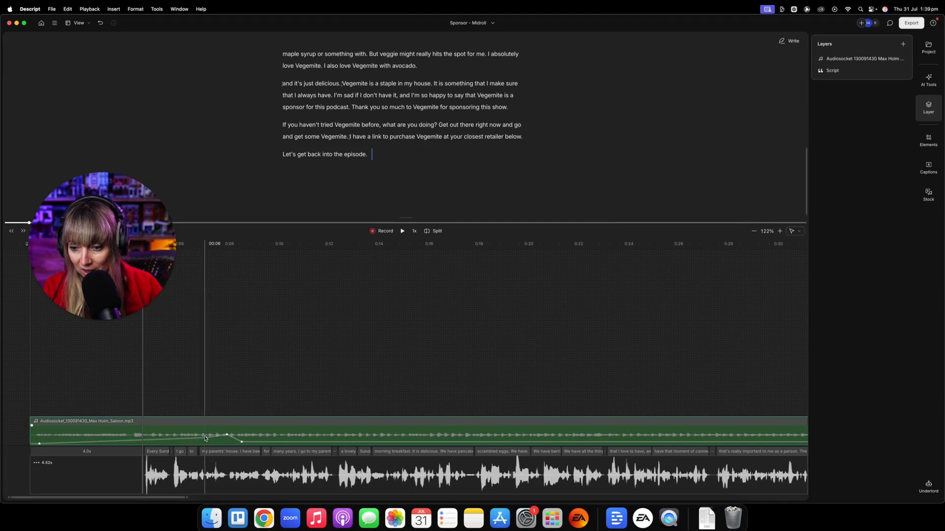
Step: Move the Saloon layer's fade-in peak and ducking keyframes earlier to line up with the new start of the speech
drag(206, 436, 138, 437)
click(153, 438)
drag(243, 441, 149, 440)
click(95, 380)
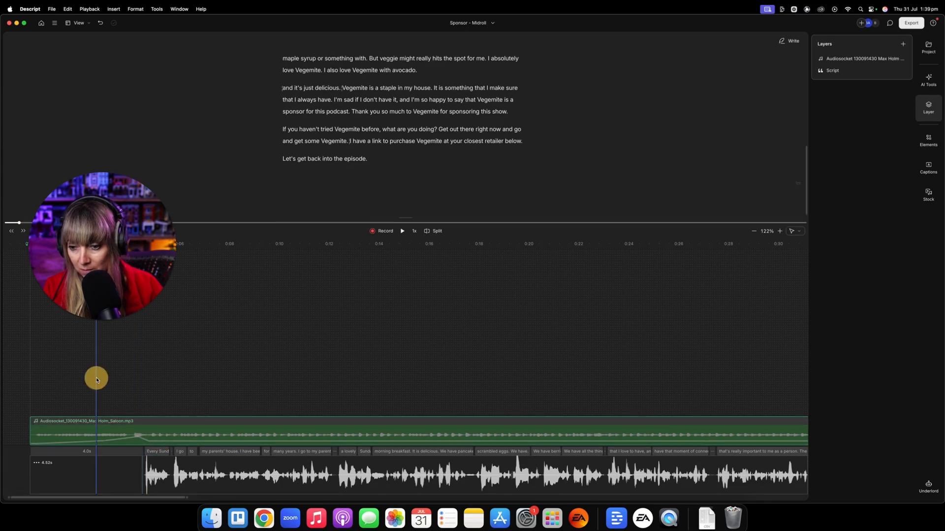
Step: Play the opening of the mid-roll to hear the Saloon music duck under the first words
key(space)
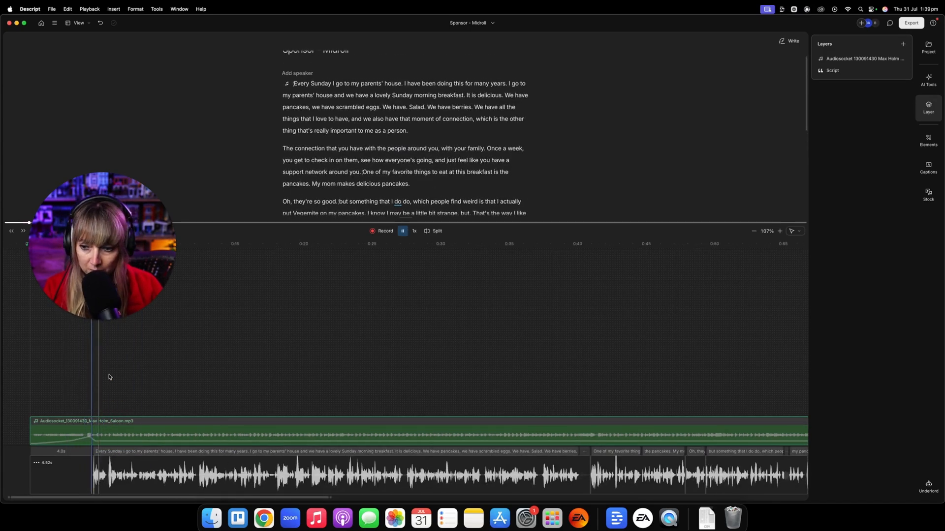
scroll(205, 376, right, 10)
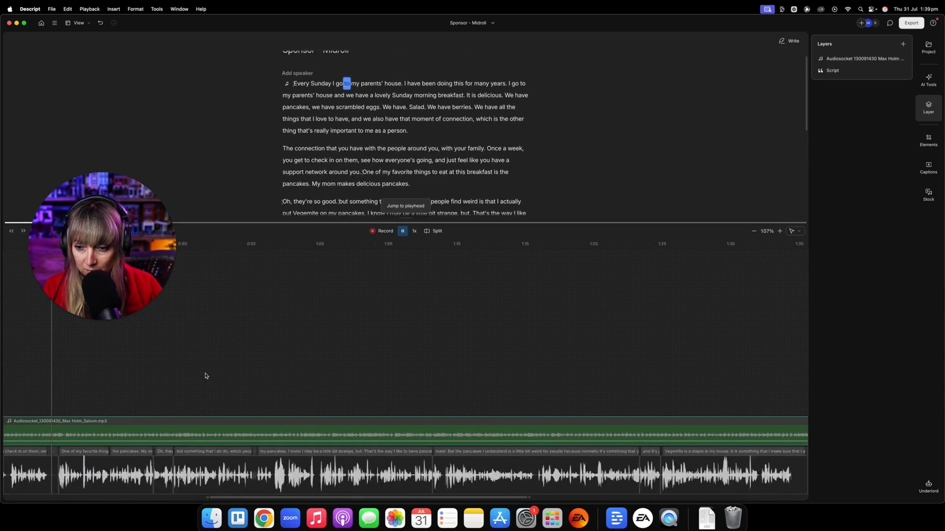
scroll(206, 376, right, 15)
key(space)
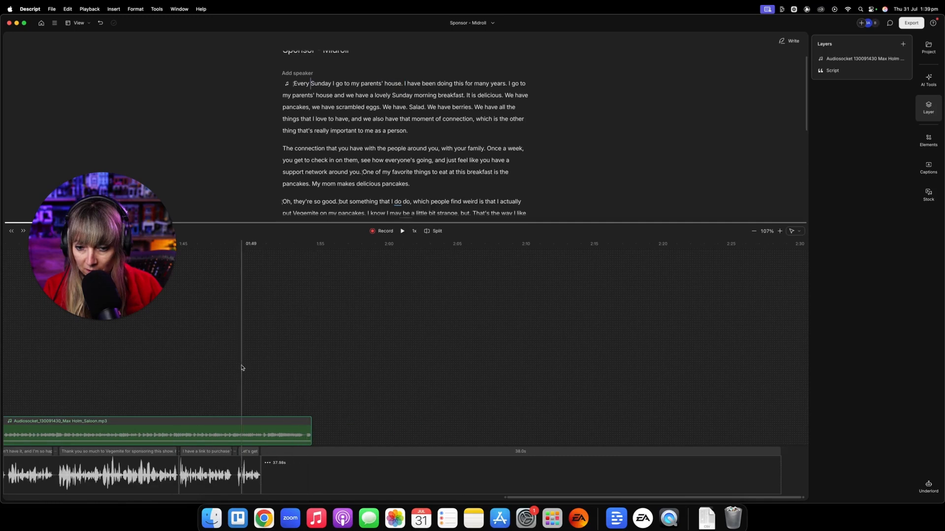
Step: Add two volume keyframes to the Saloon layer just after "the episode" to bring the music back up once the speech ends
click(256, 368)
scroll(256, 371, up, 3)
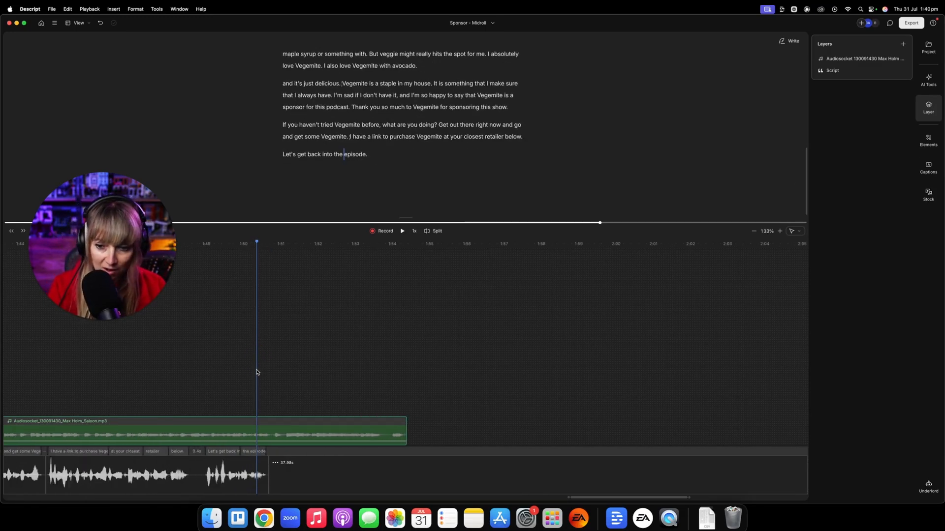
scroll(220, 440, up, 2)
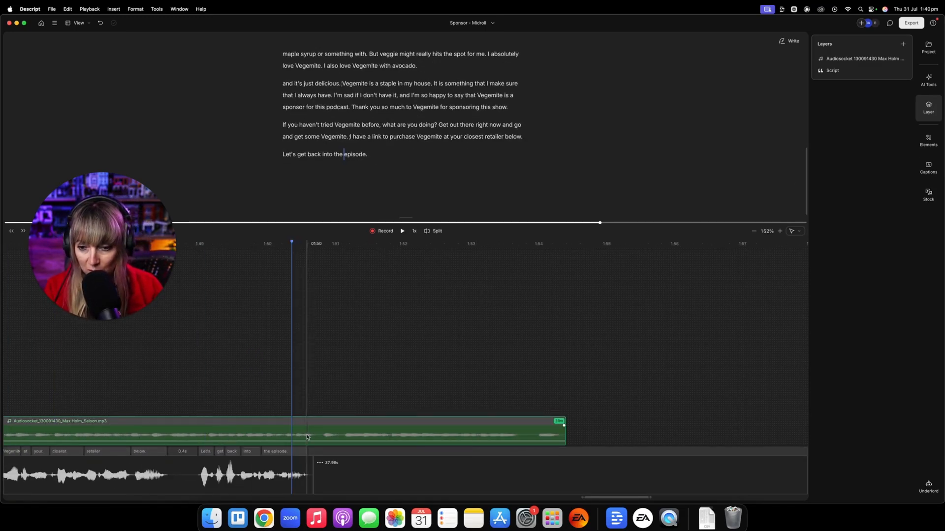
right_click(308, 440)
click(346, 450)
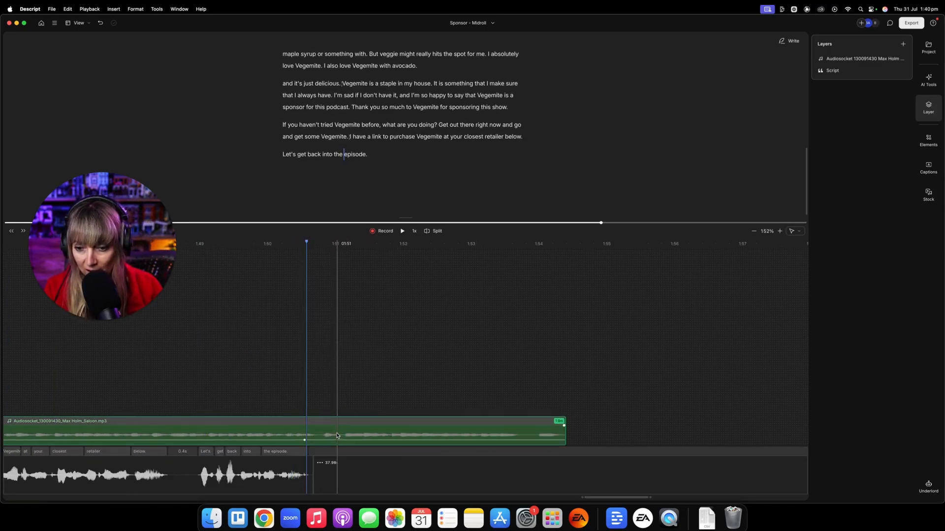
right_click(332, 438)
click(365, 449)
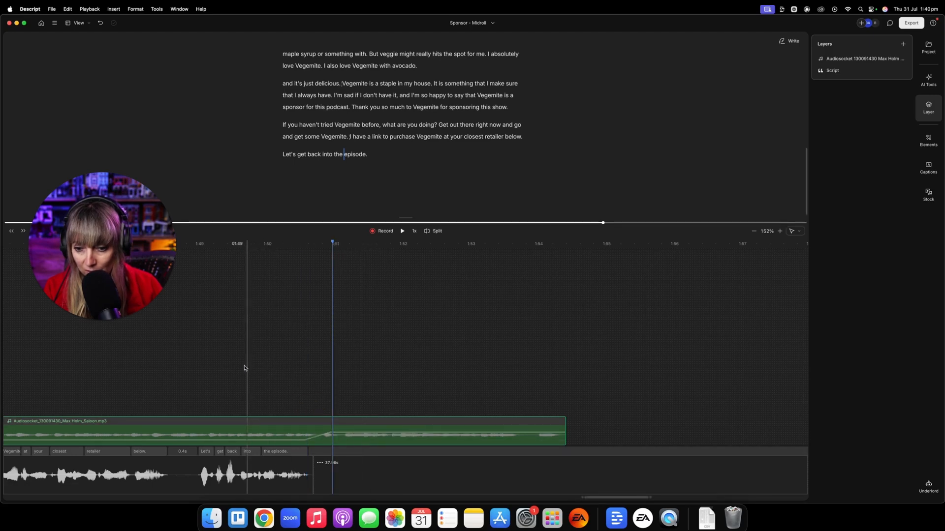
Step: Play from the last sentence through the end of the Saloon track to hear the music swell and stop
click(214, 369)
key(space)
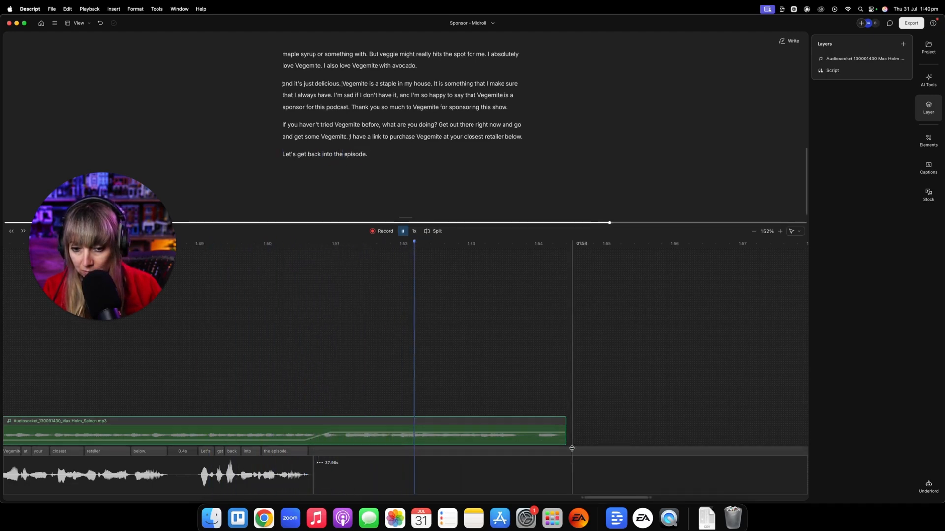
scroll(563, 463, down, 2)
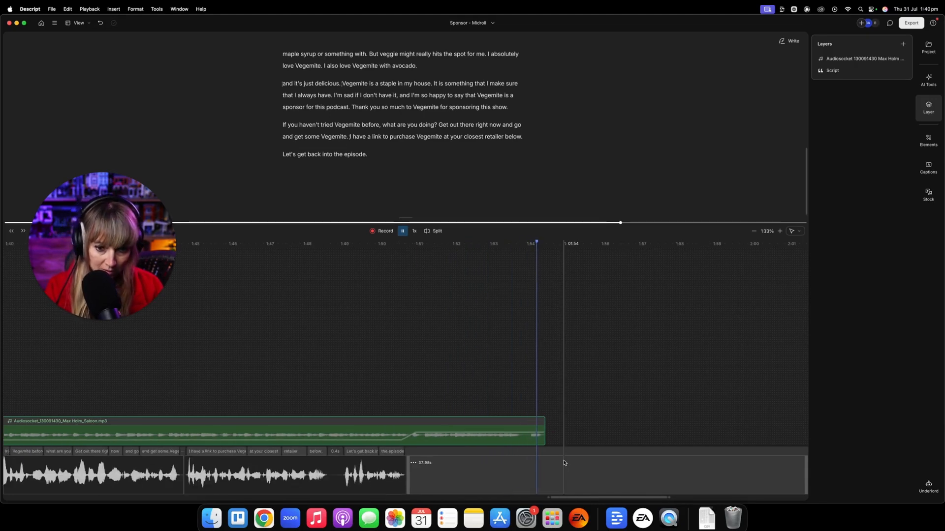
key(space)
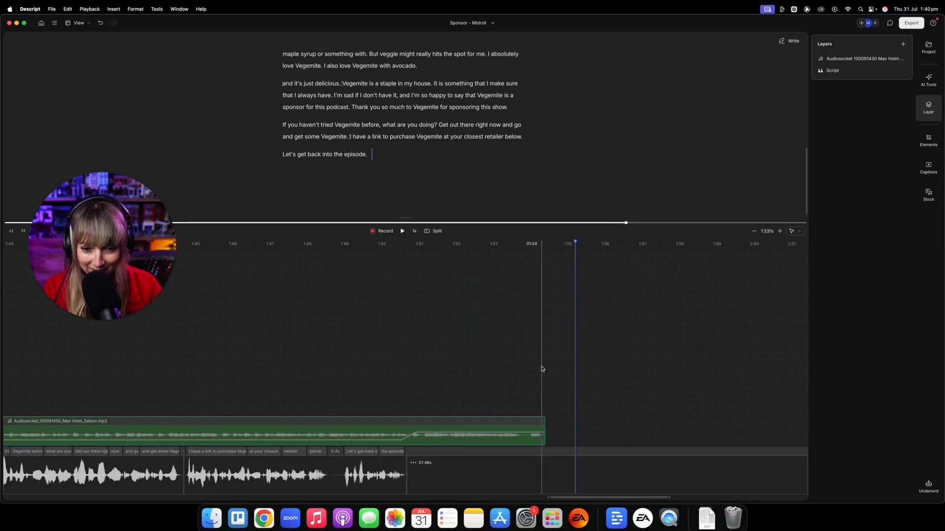
Step: Try to add a short fade-out at the very end of the Saloon layer and play that spot
click(545, 368)
scroll(546, 369, up, 4)
scroll(540, 423, right, 10)
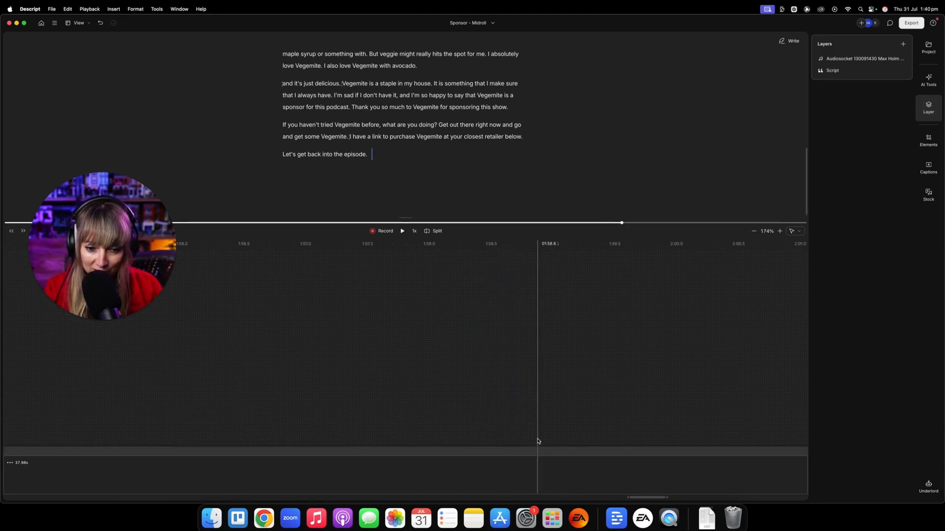
scroll(512, 443, left, 2)
scroll(381, 439, down, 1)
scroll(276, 435, left, 4)
click(133, 382)
scroll(134, 383, up, 6)
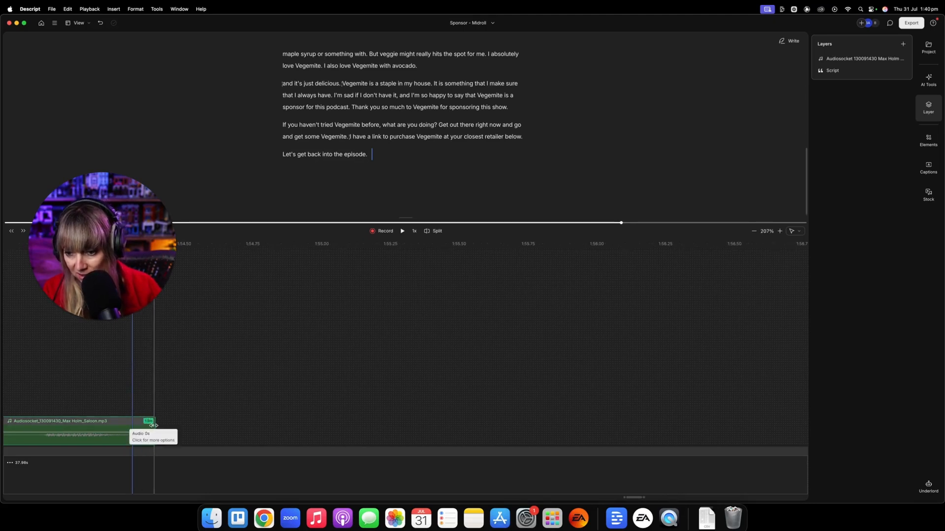
drag(154, 425, 148, 425)
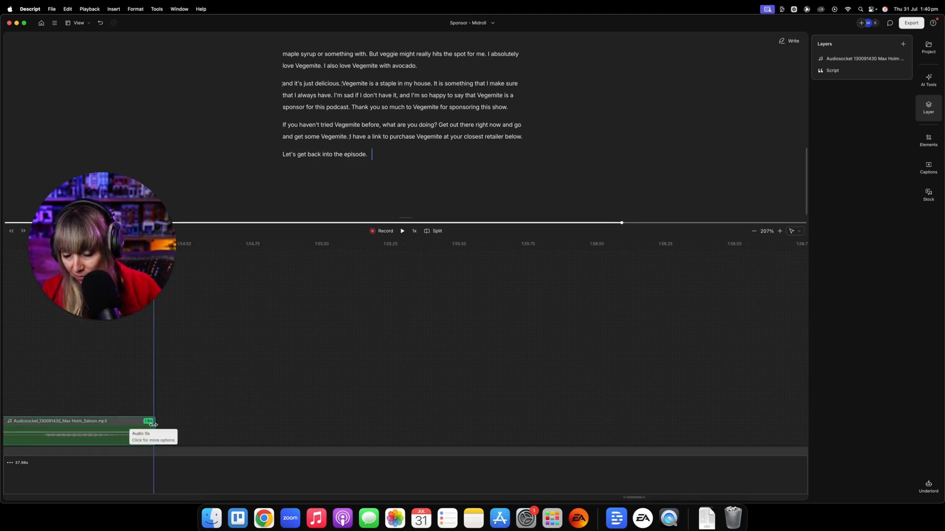
drag(153, 425, 127, 424)
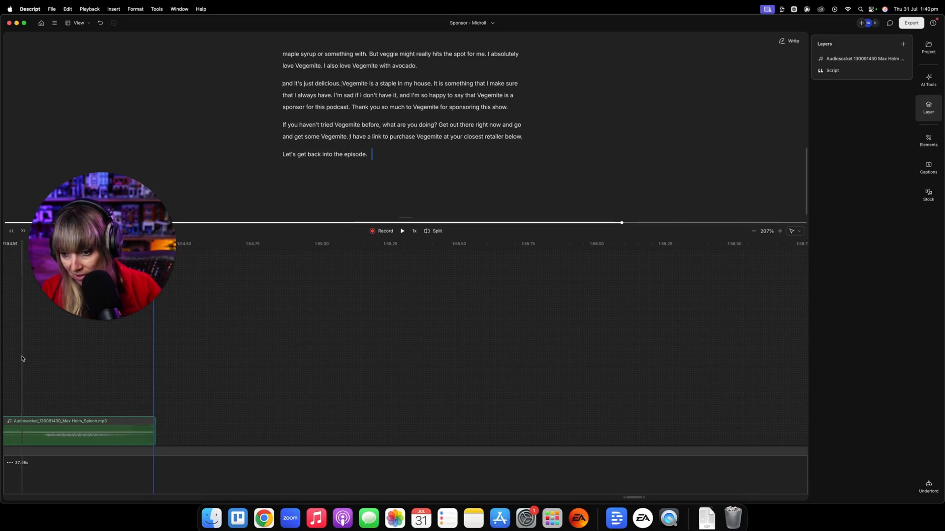
drag(22, 359, 17, 361)
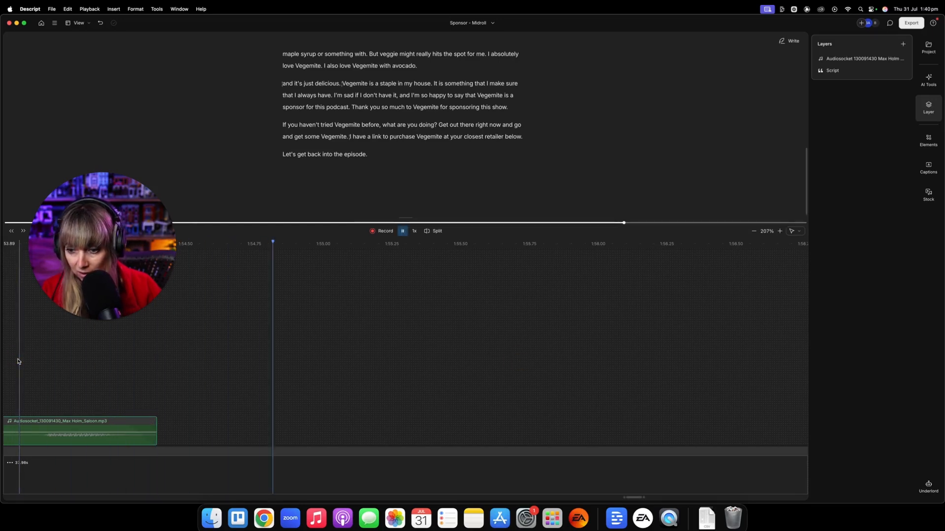
key(space)
Step: Shorten the empty gap after the final words to about 3.7 seconds, close to the end of the Saloon layer
scroll(215, 405, down, 5)
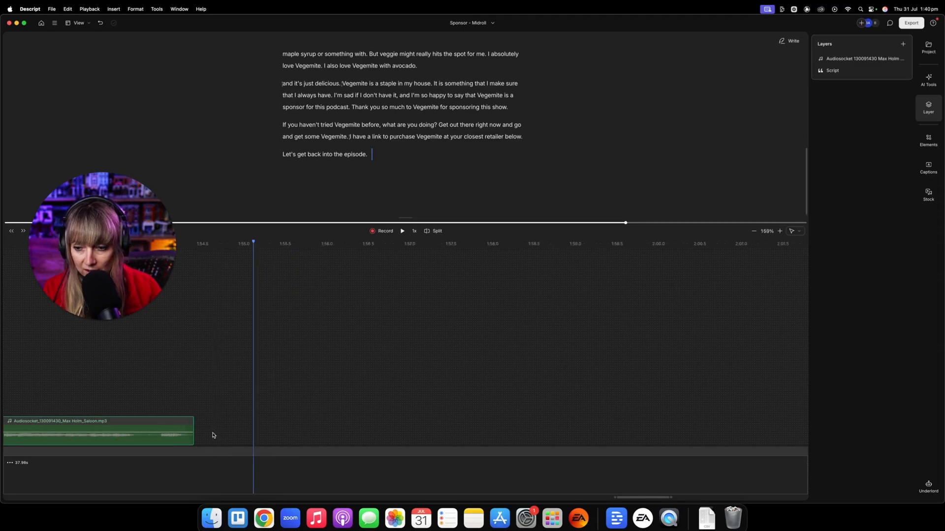
scroll(213, 435, down, 8)
click(453, 472)
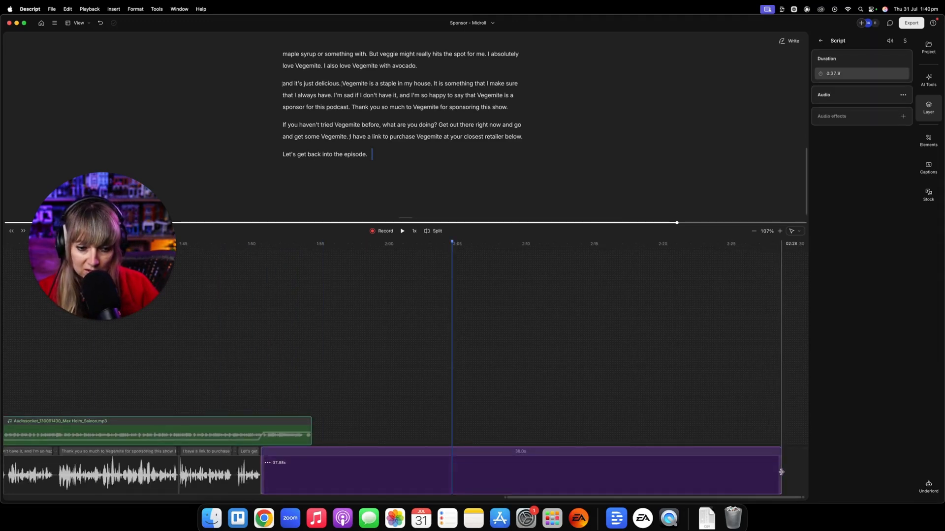
drag(781, 473, 585, 482)
drag(442, 481, 313, 475)
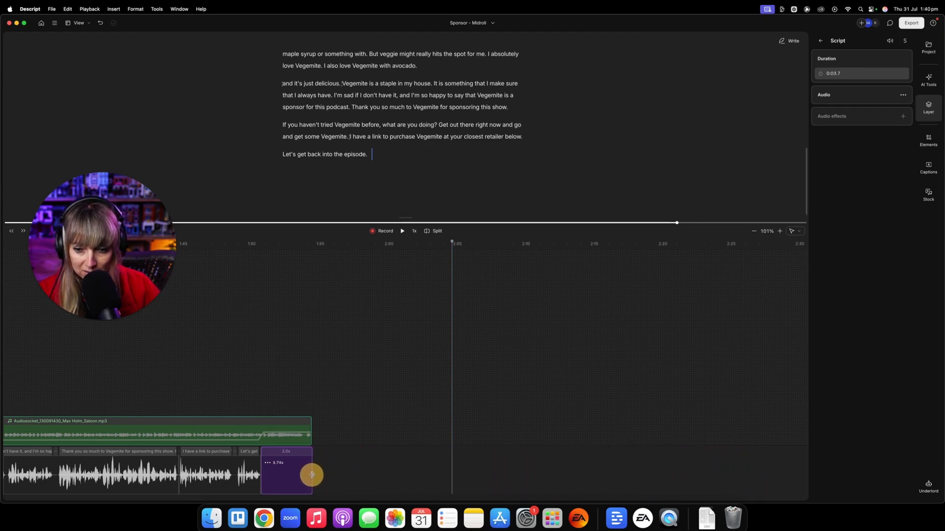
Step: Fine-trim the closing gap to 3.72 seconds so it ends exactly where the Saloon layer ends
click(301, 348)
key(super+equal)
key(super+equal)
key(super+equal)
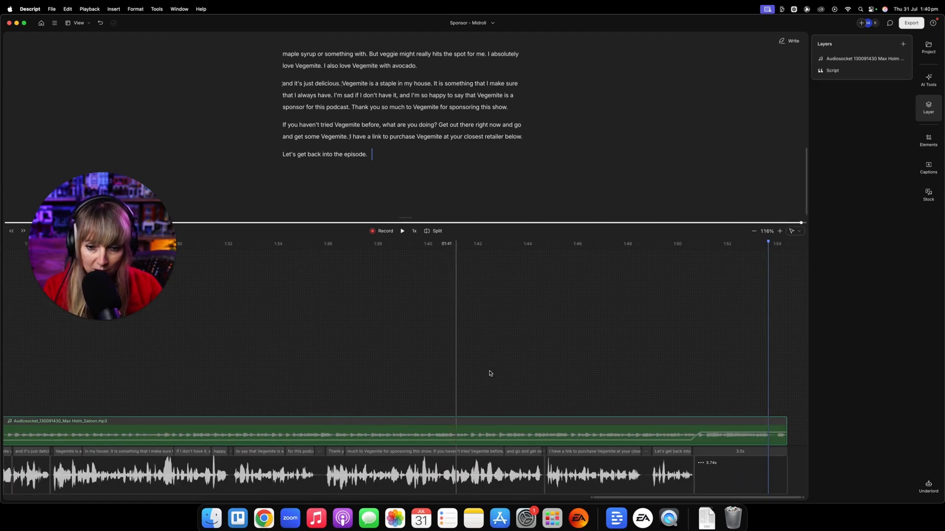
click(777, 352)
key(super+equal)
key(super+equal)
key(super+equal)
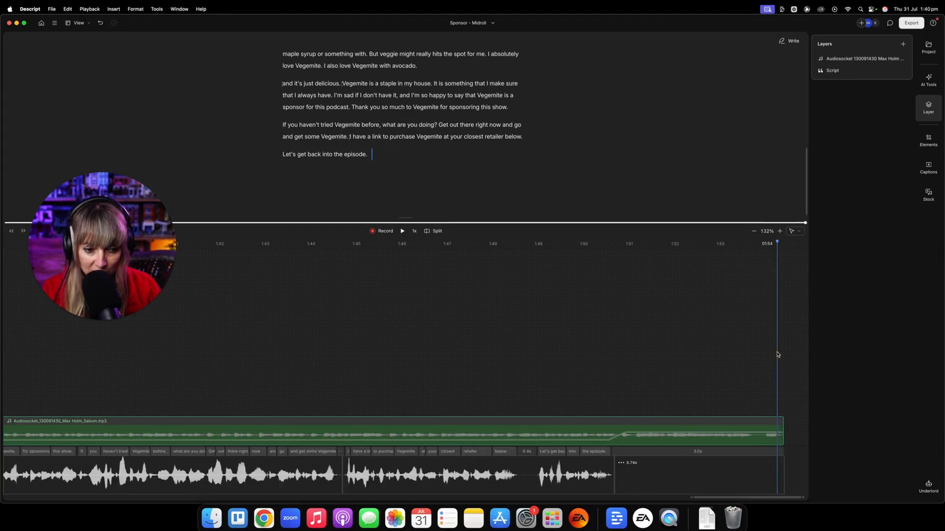
key(super+equal)
key(super+equal)
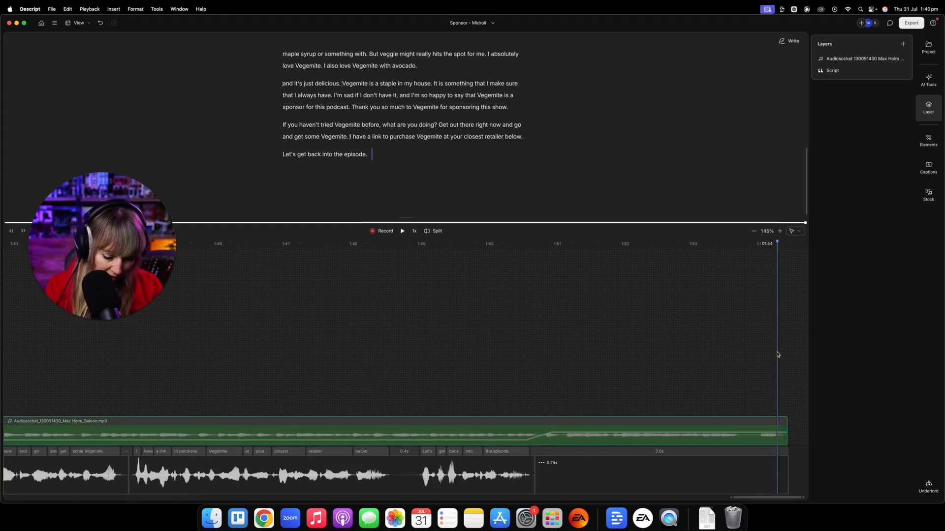
key(super+equal)
key(super+equal)
key(super+equal)
key(super+equal)
key(super+equal)
key(super+equal)
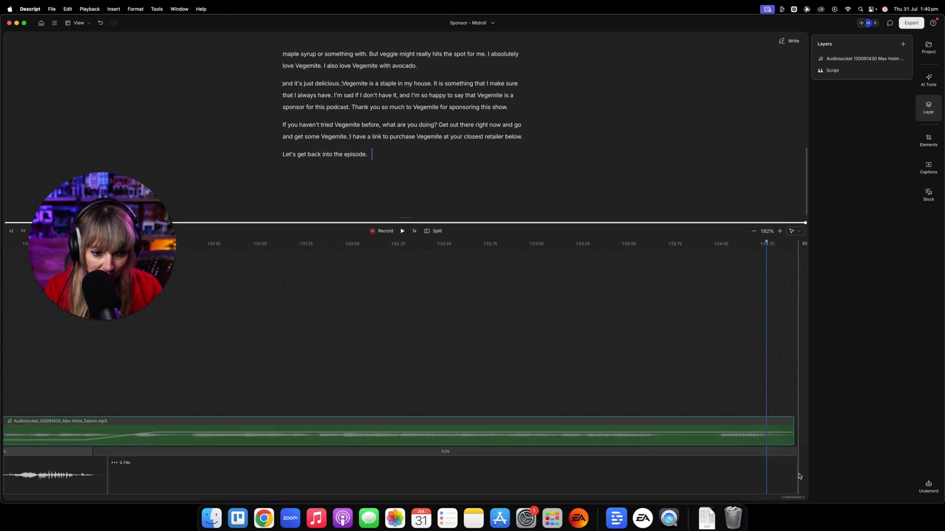
click(797, 474)
drag(797, 475, 794, 476)
click(794, 399)
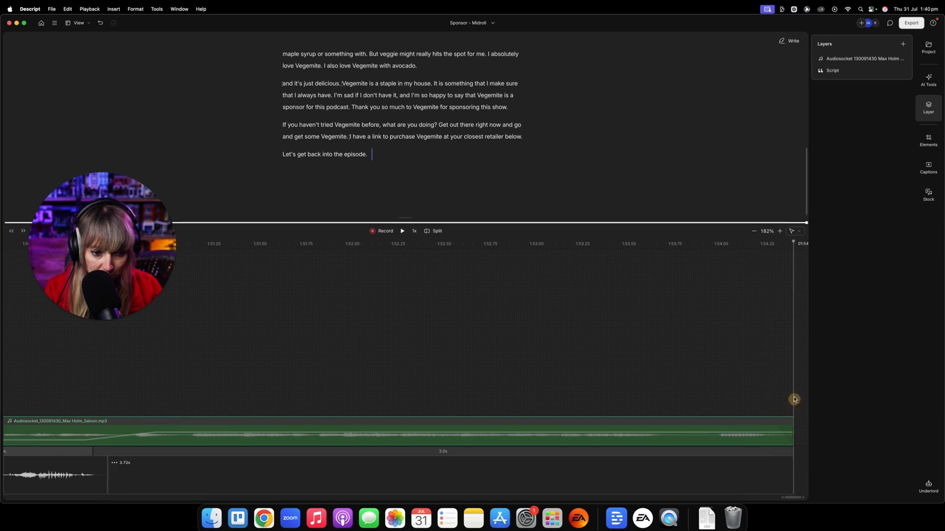
Step: Review the full mid-roll timeline and the start of its script
key(super+minus)
key(super+minus)
key(super+minus)
key(super+minus)
key(super+minus)
key(super+minus)
key(super+minus)
key(super+minus)
key(super+minus)
key(super+minus)
key(super+minus)
key(super+minus)
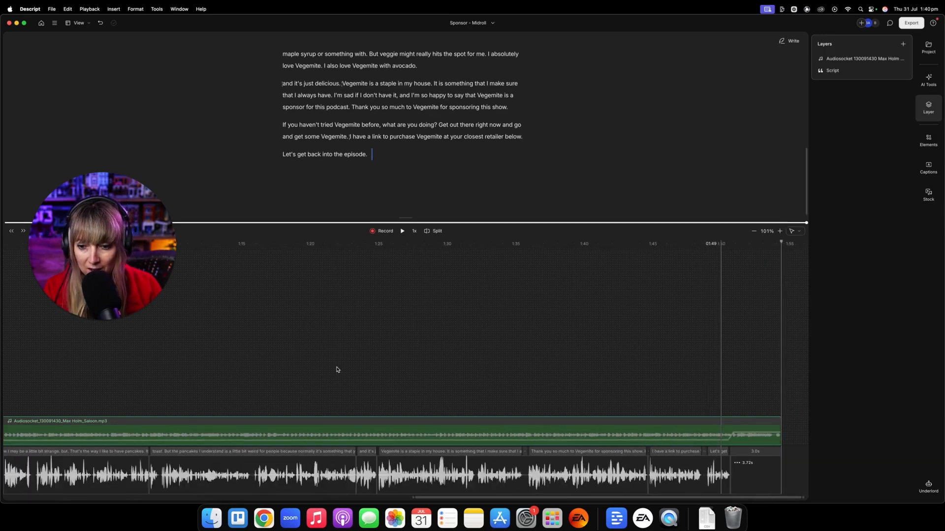
key(super+minus)
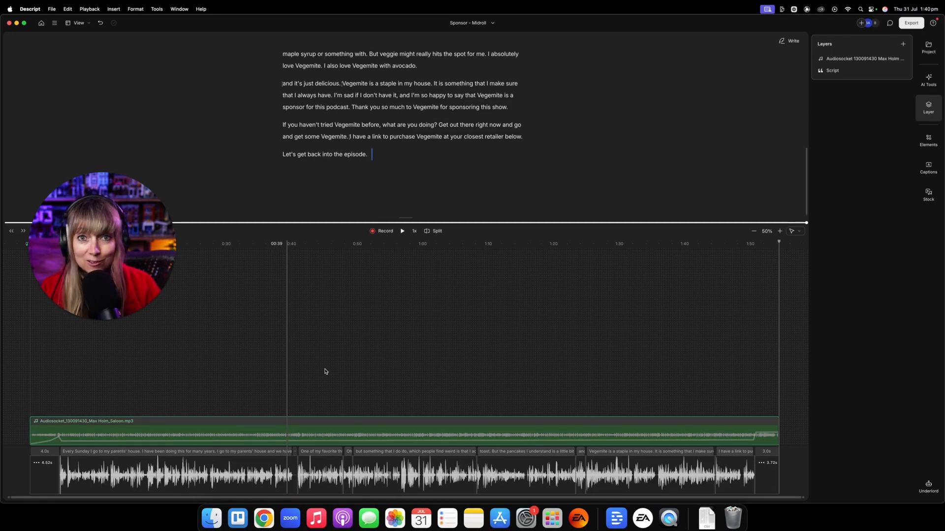
click(314, 369)
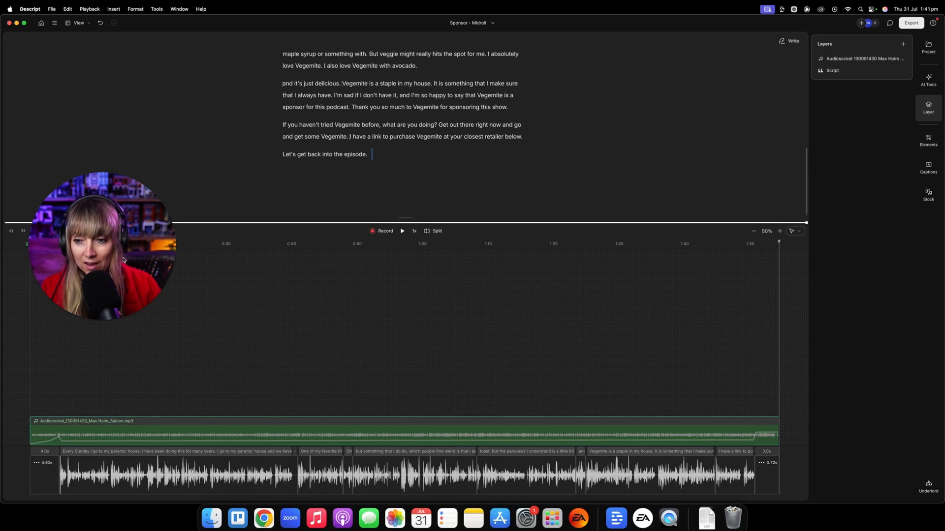
drag(139, 315, 141, 215)
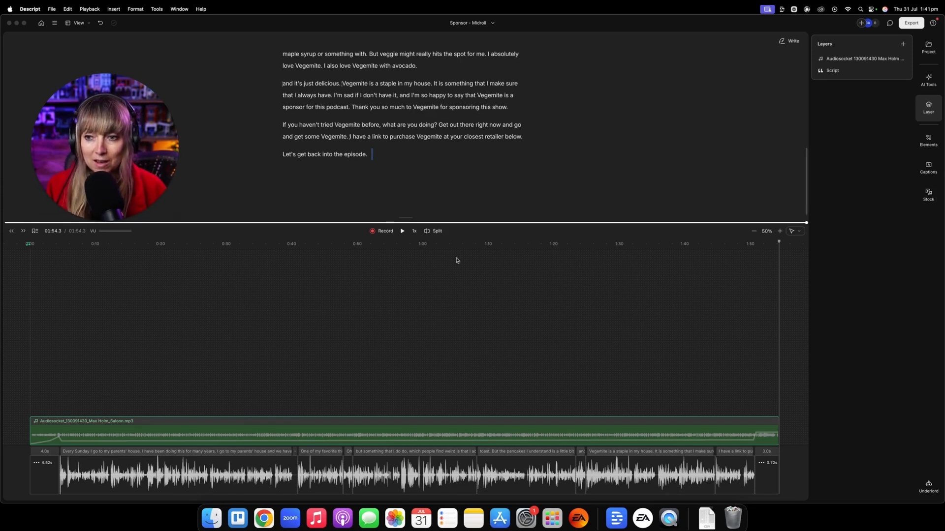
key(super+Up)
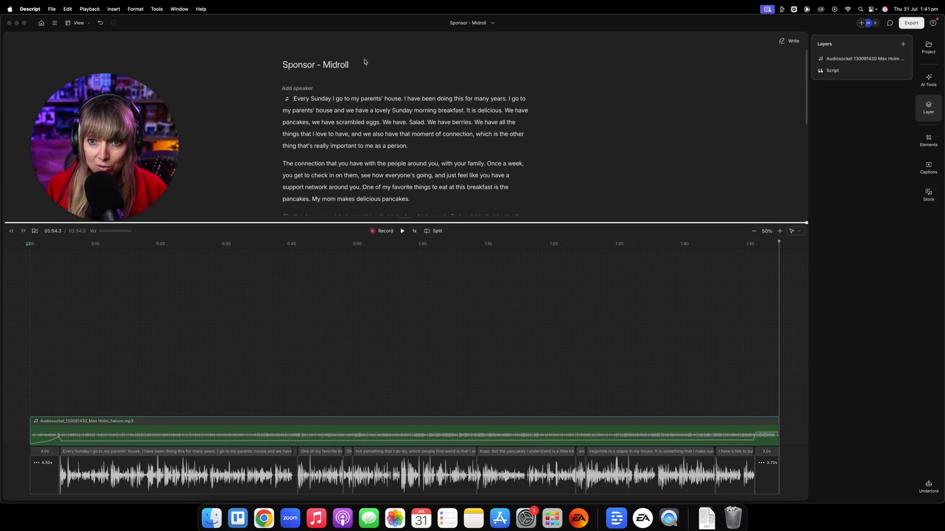
Step: Export the current composition locally as MP3 audio, saved as Sponsor - Midroll.mp3 in the Fake Podcast folder
click(911, 23)
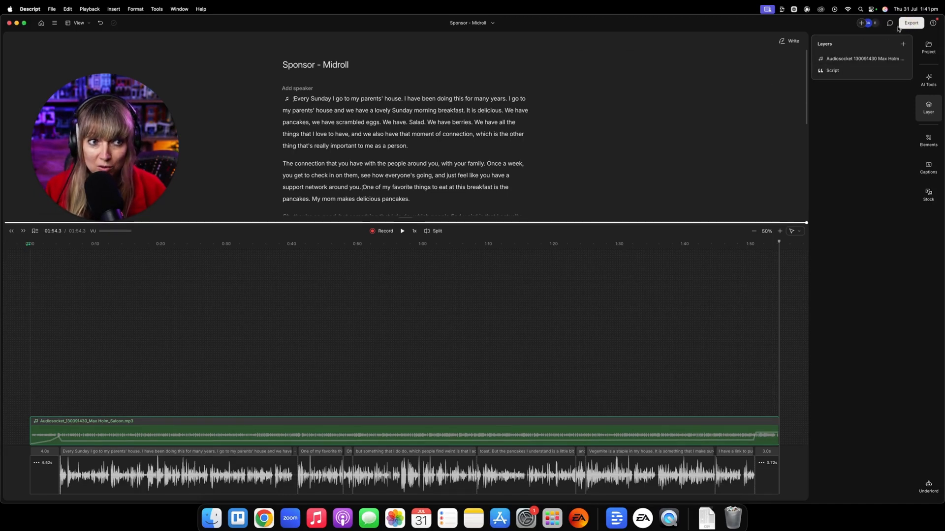
click(461, 337)
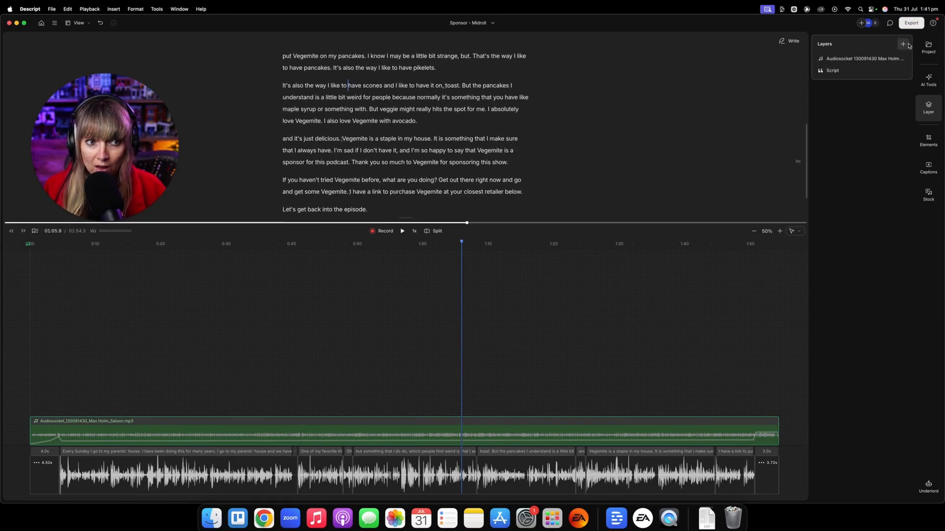
click(913, 25)
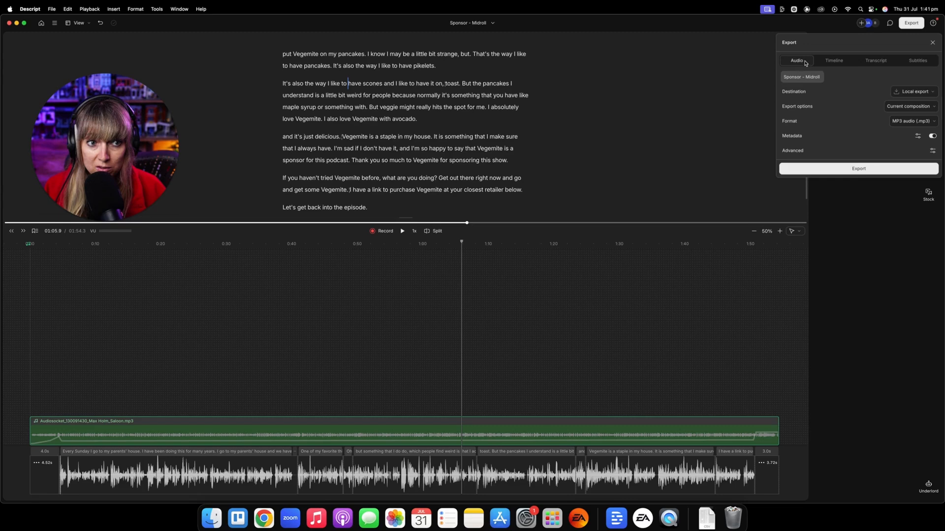
click(865, 173)
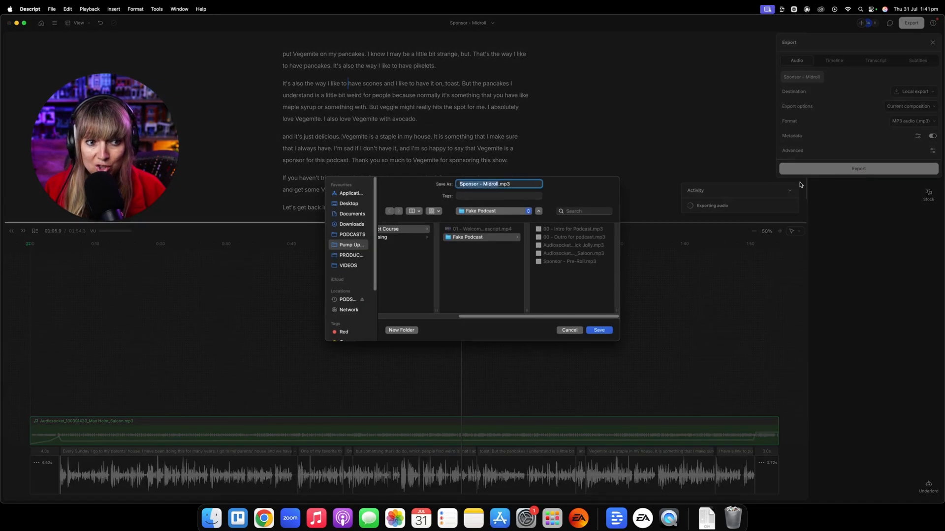
click(599, 331)
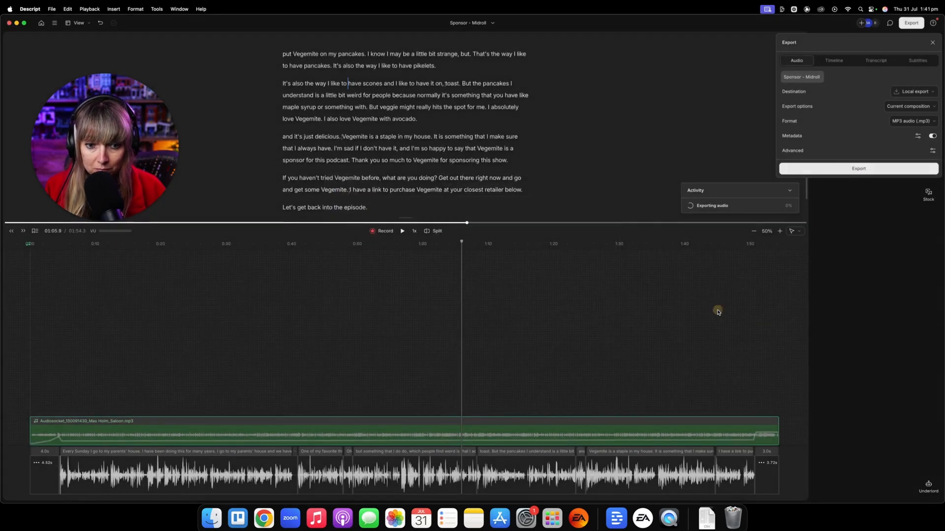